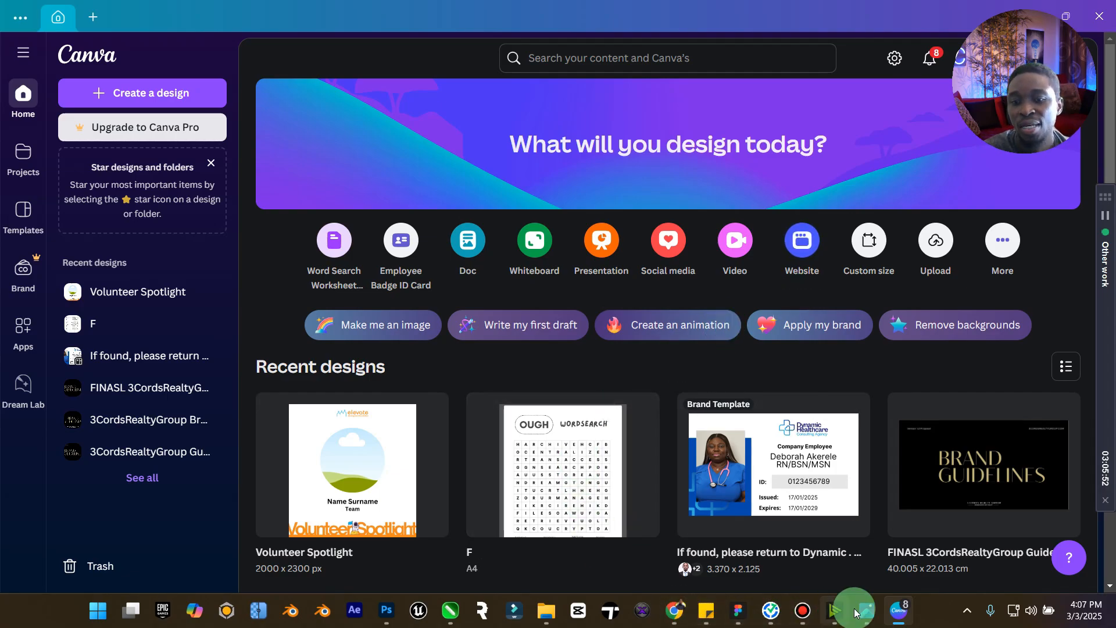
- Examine the finished poster PS Test.jpg in the photo viewer and return to Canva's home page
click(872, 617)
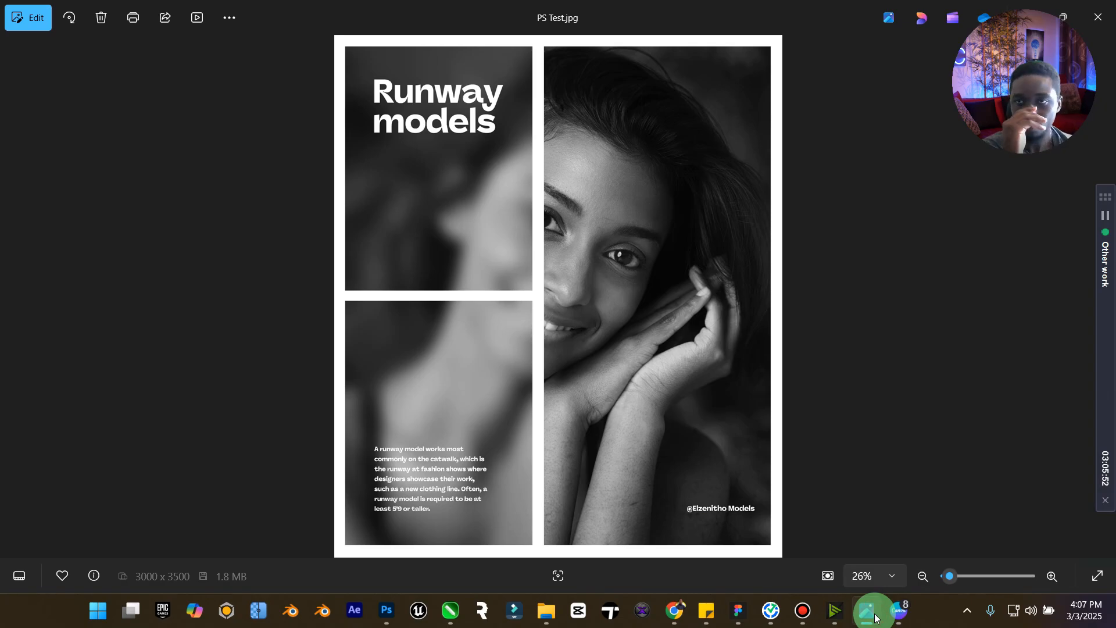
click(875, 616)
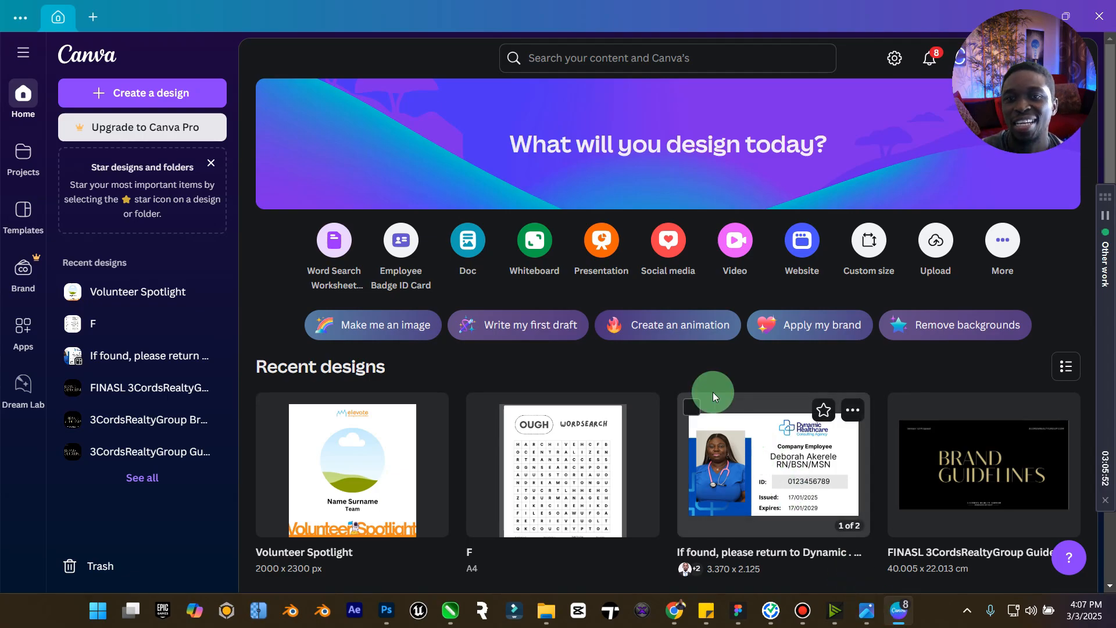
scroll(629, 400, down, 10)
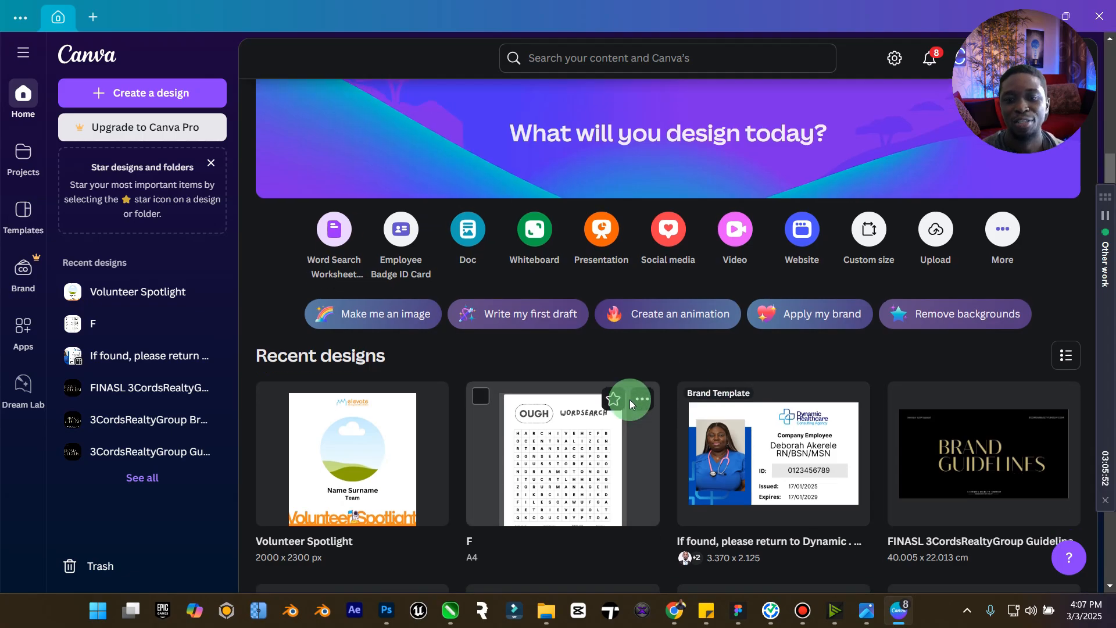
scroll(630, 400, up, 10)
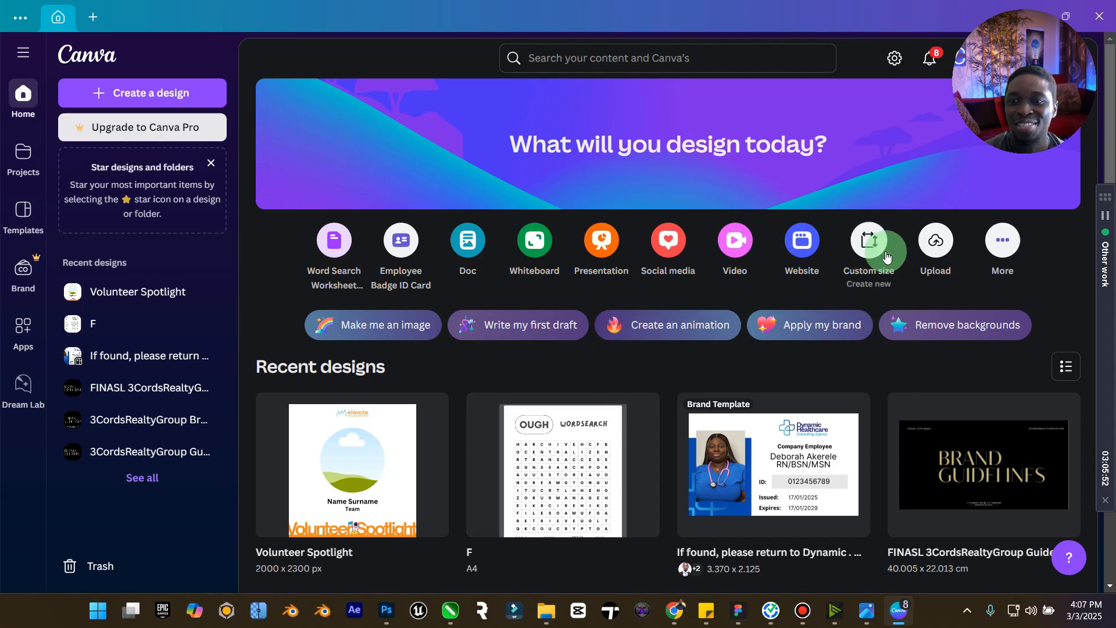
- Create a new custom-size design 3000 px wide and 3500 px high
click(869, 244)
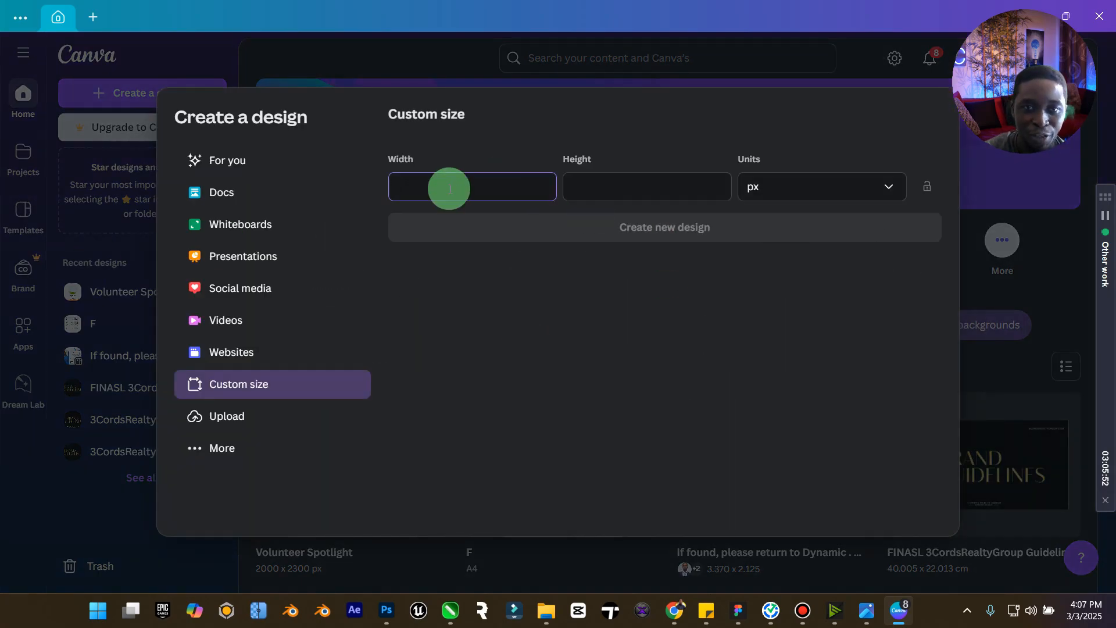
text(3000)
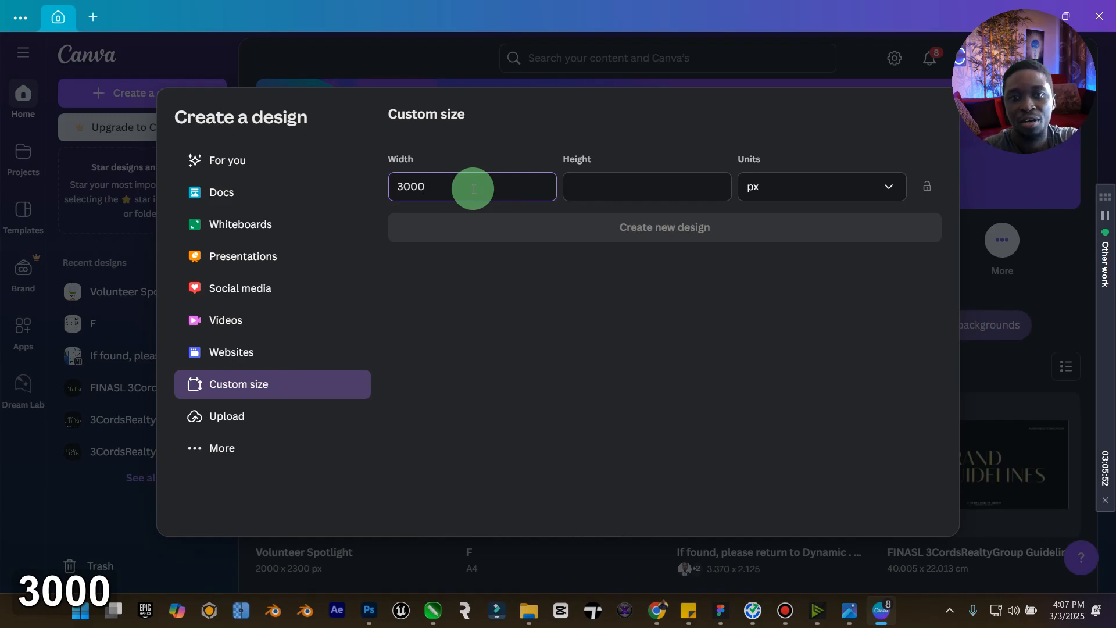
click(579, 184)
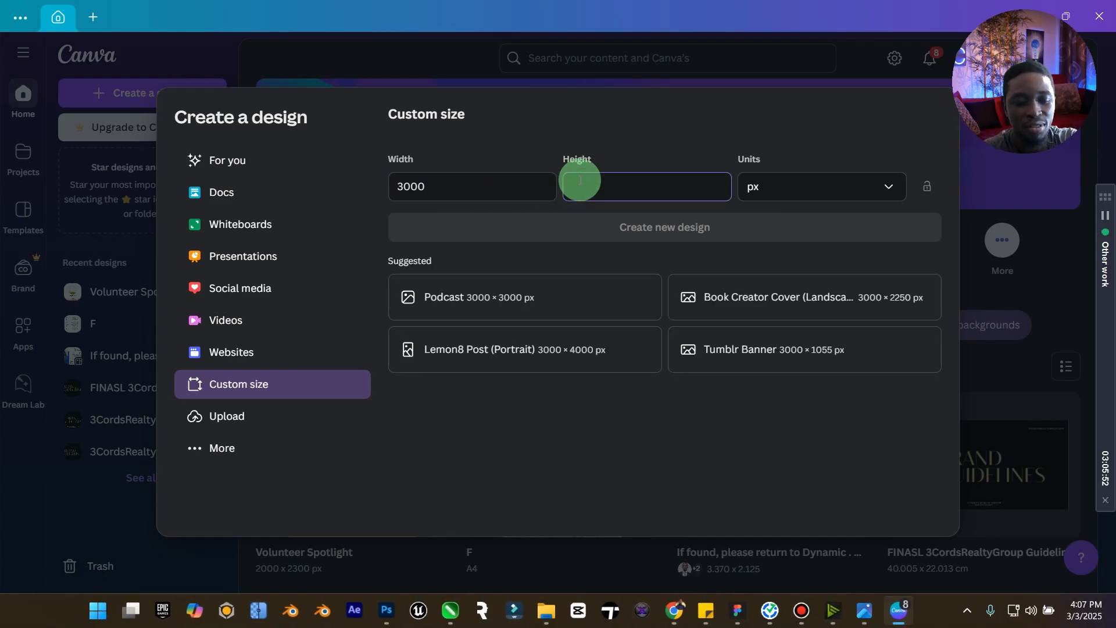
text(35000)
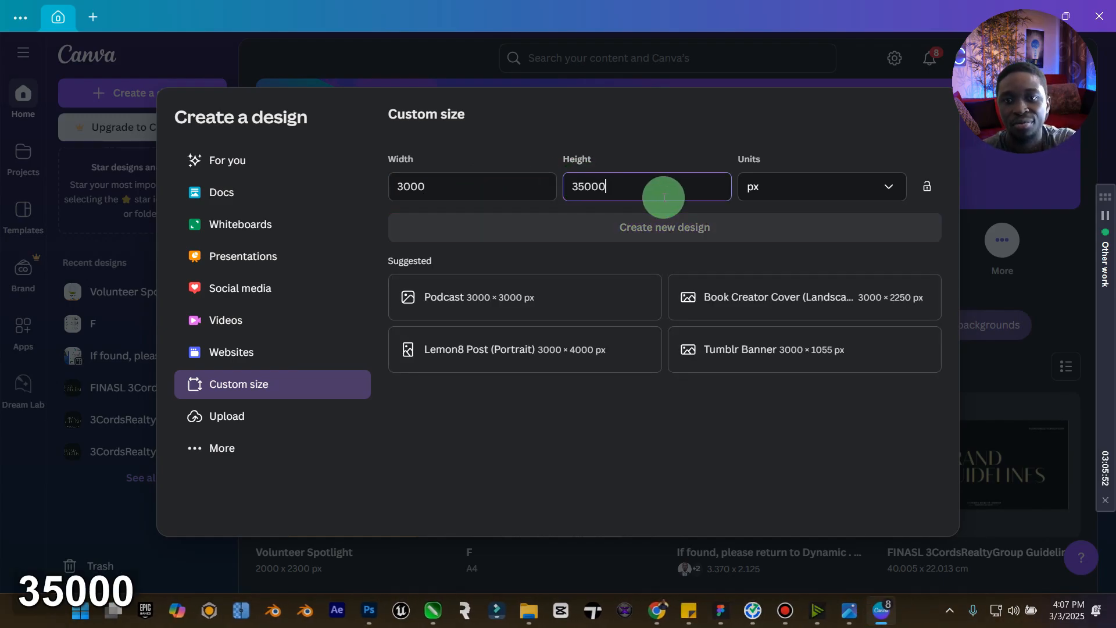
key(BackSpace)
click(692, 228)
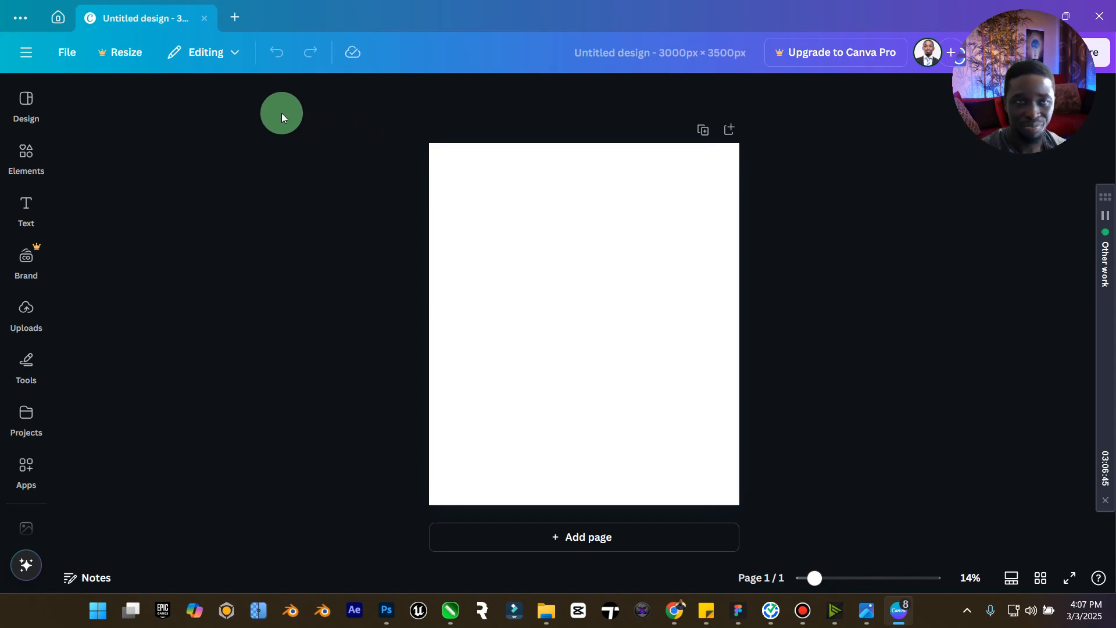
- Start a file upload to the design's image library and browse to the Downloads folder
click(28, 155)
click(29, 308)
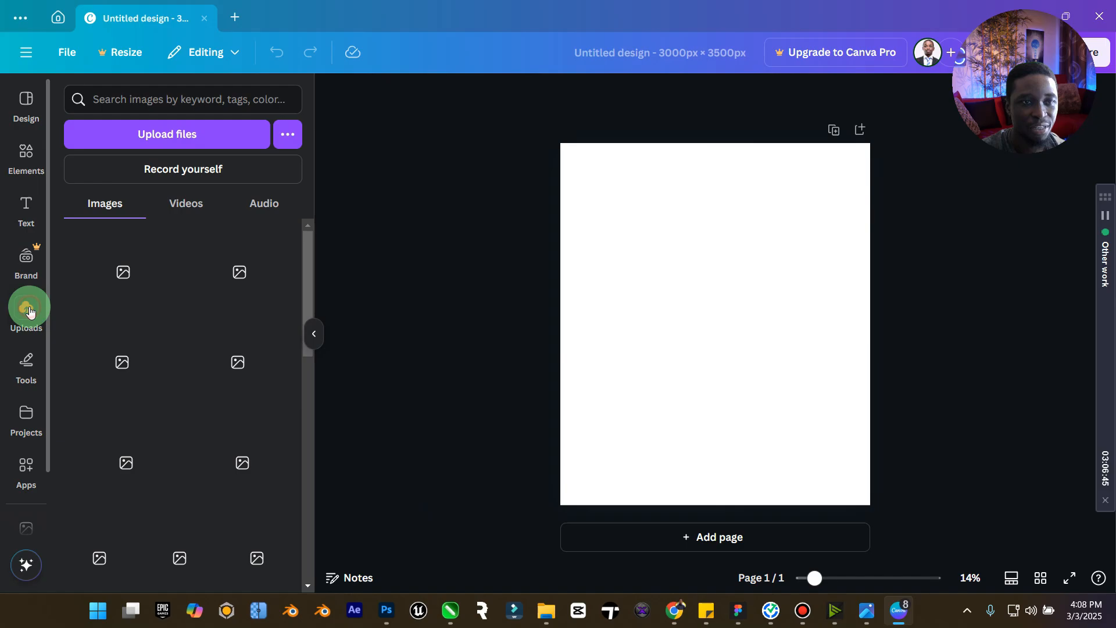
click(169, 142)
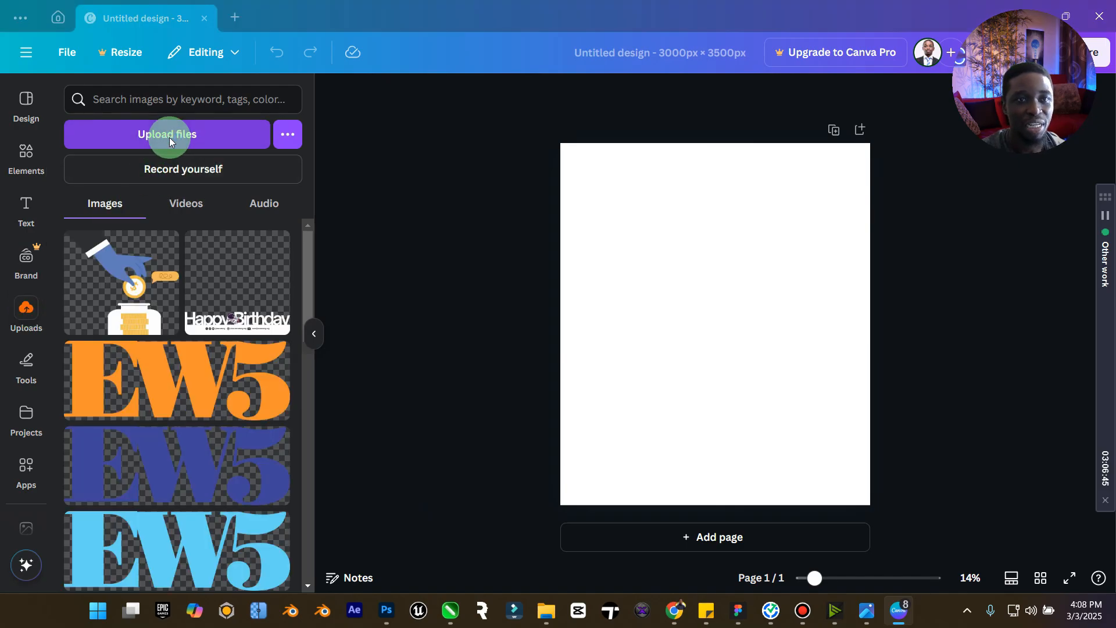
click(67, 217)
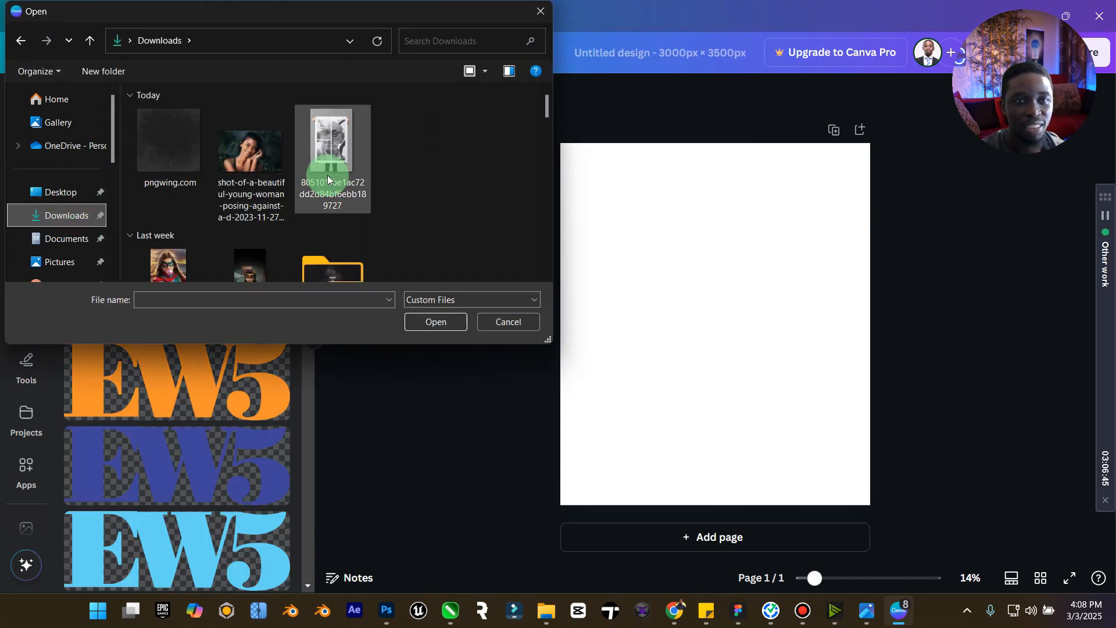
drag(176, 212, 262, 146)
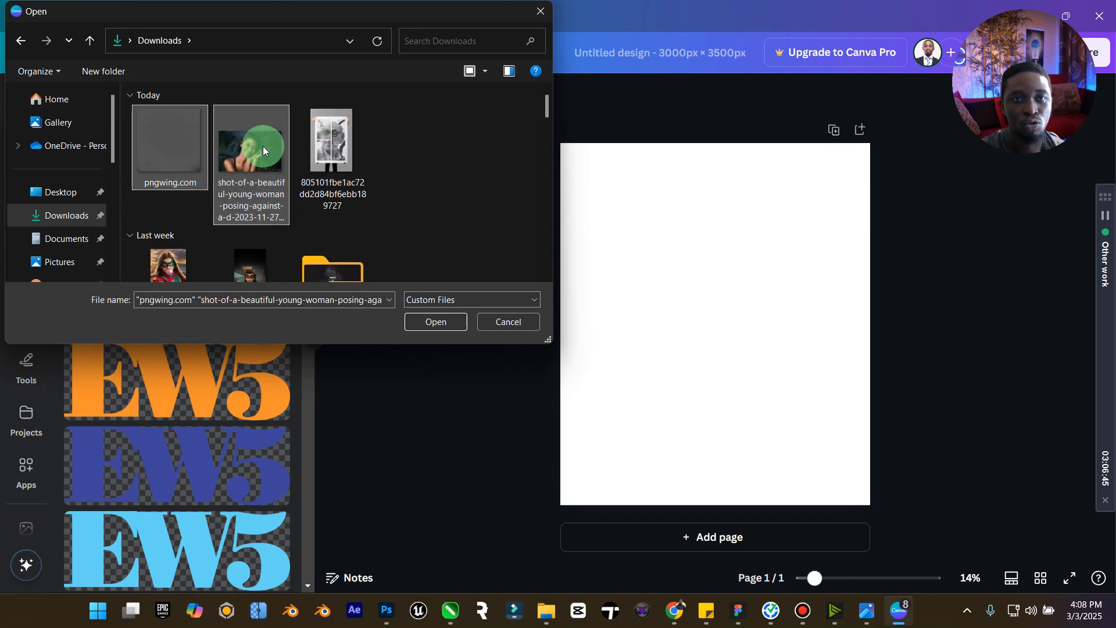
key(Delete)
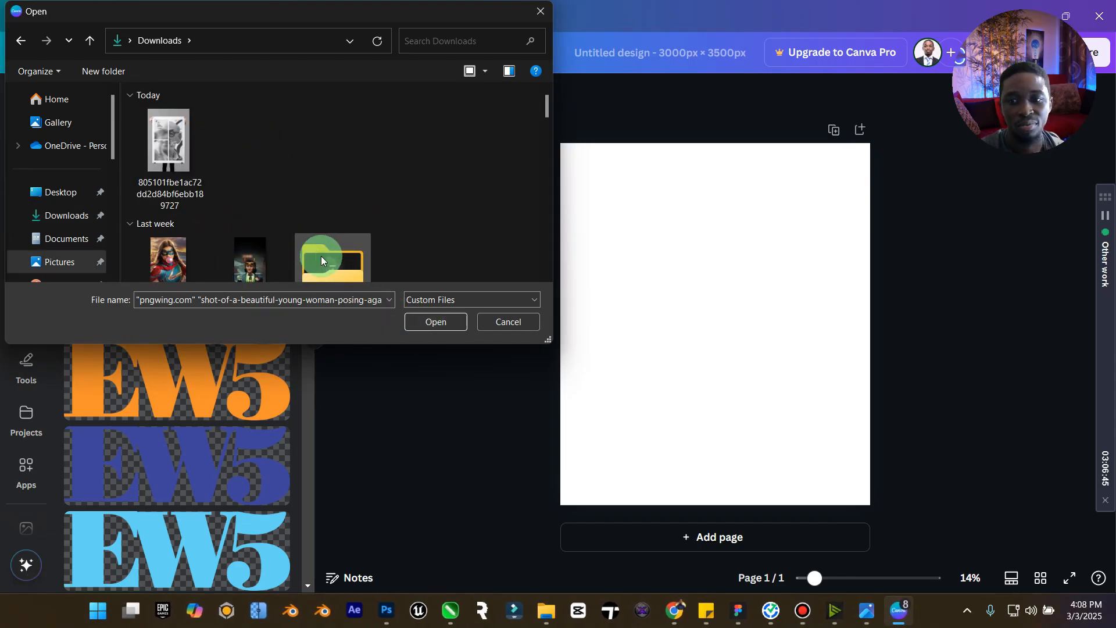
key(ctrl+z)
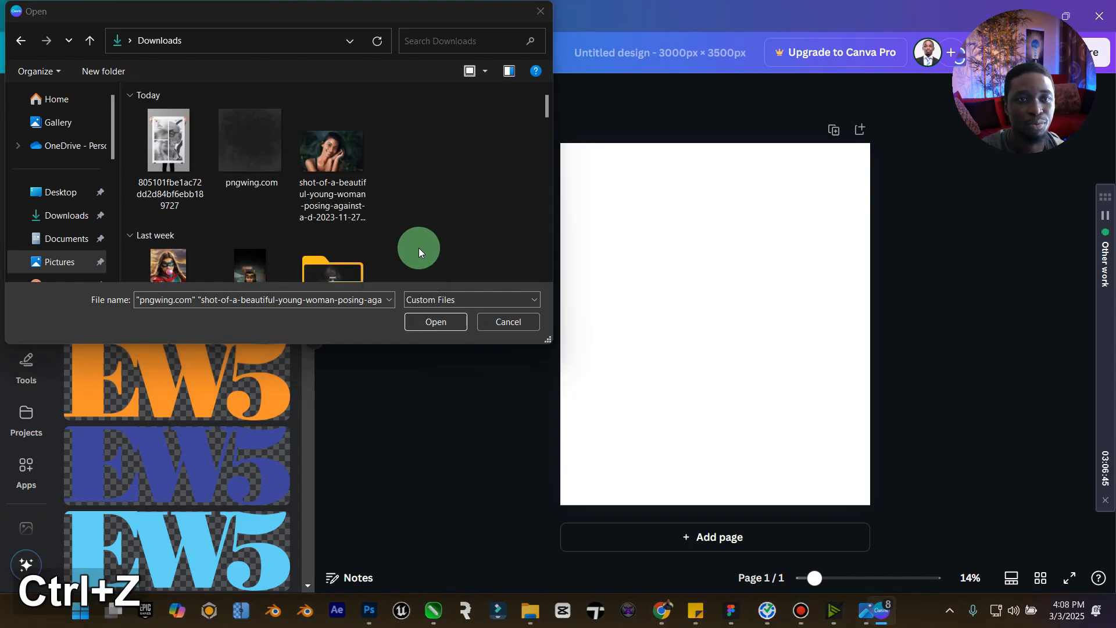
- Upload the shot-of-a-beautiful-young-woman photo together with the pngwing.com texture image
click(343, 138)
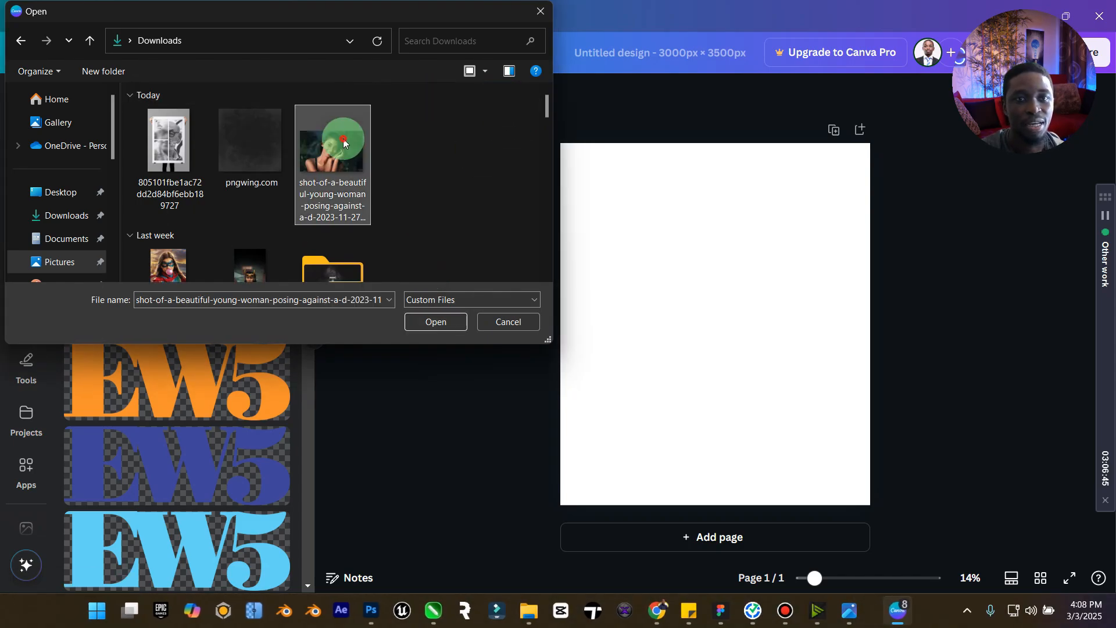
ctrl+click(262, 170)
click(444, 323)
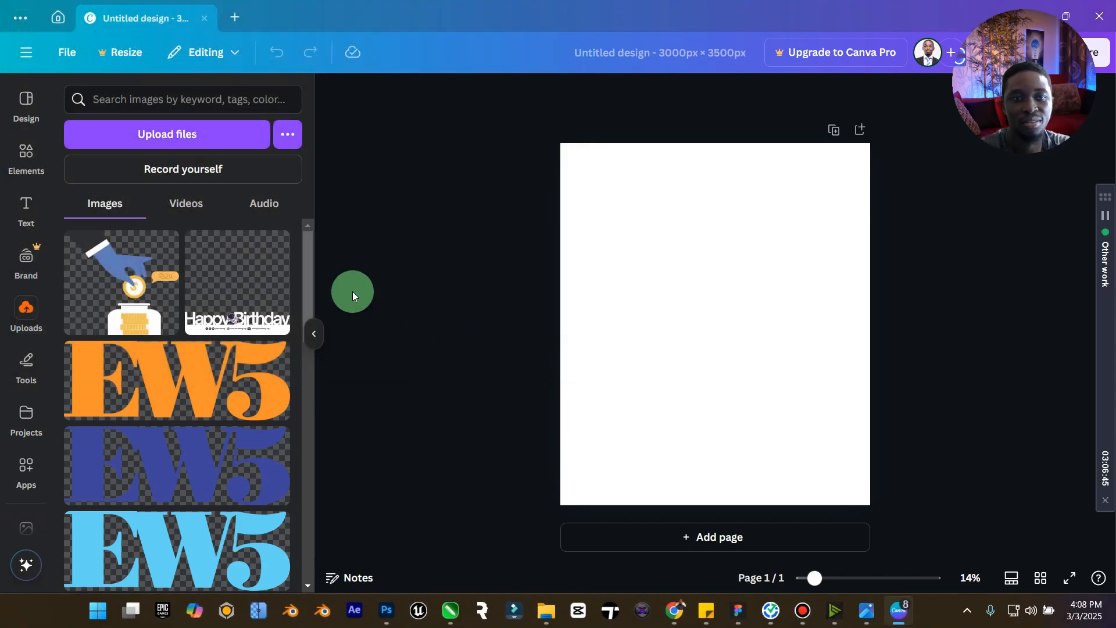
- Check the layout of the reference poster PS Test.jpg in the photo viewer and insert a square photo frame in the Canva design
click(867, 609)
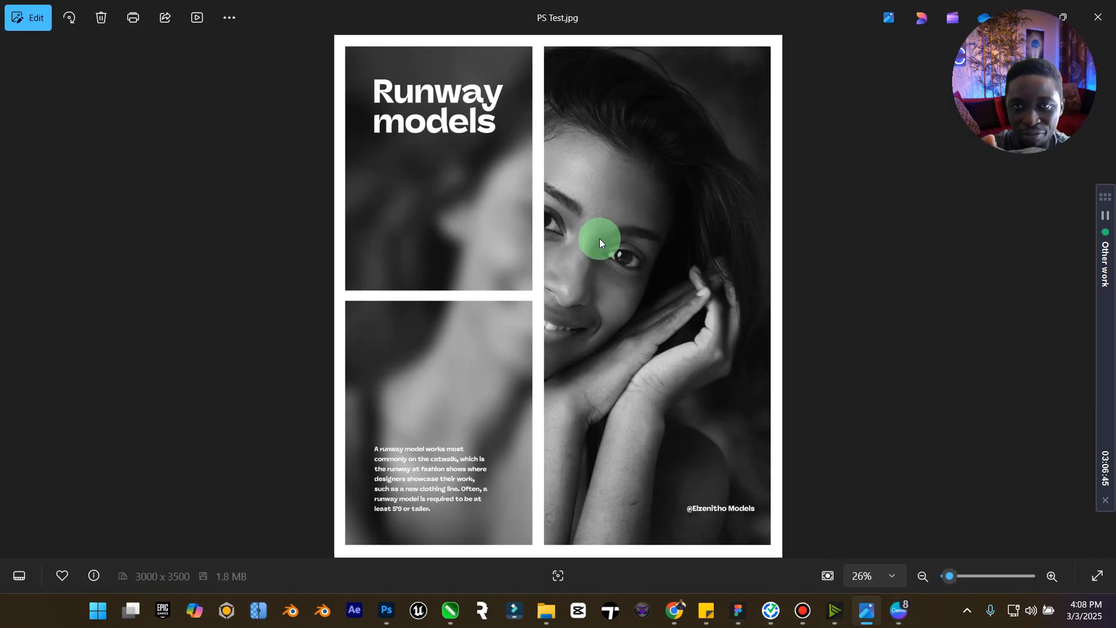
click(1031, 5)
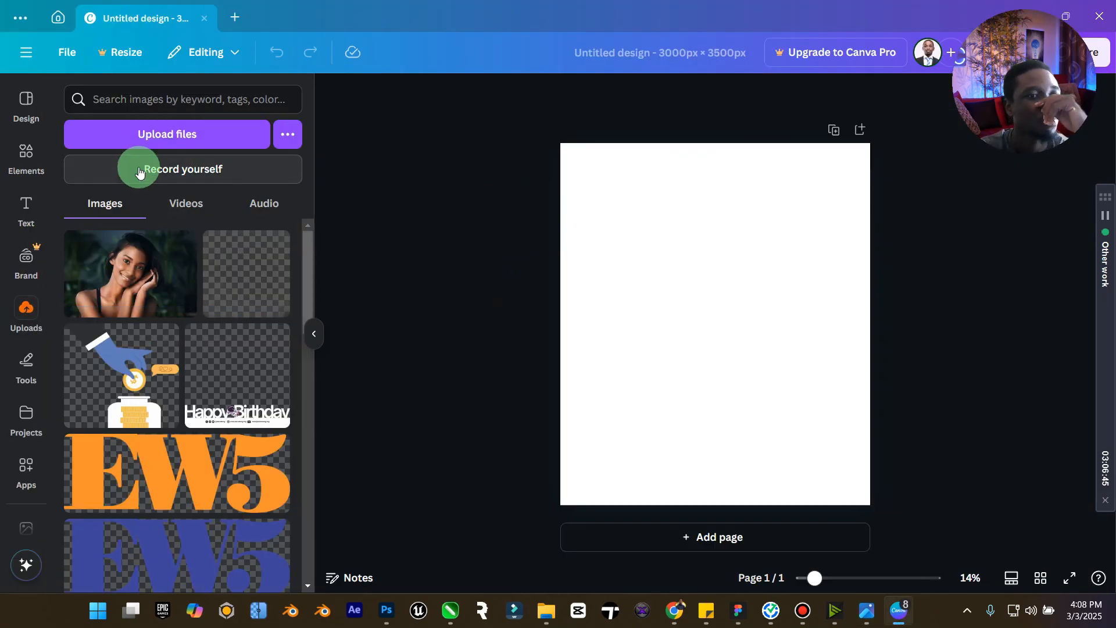
click(26, 158)
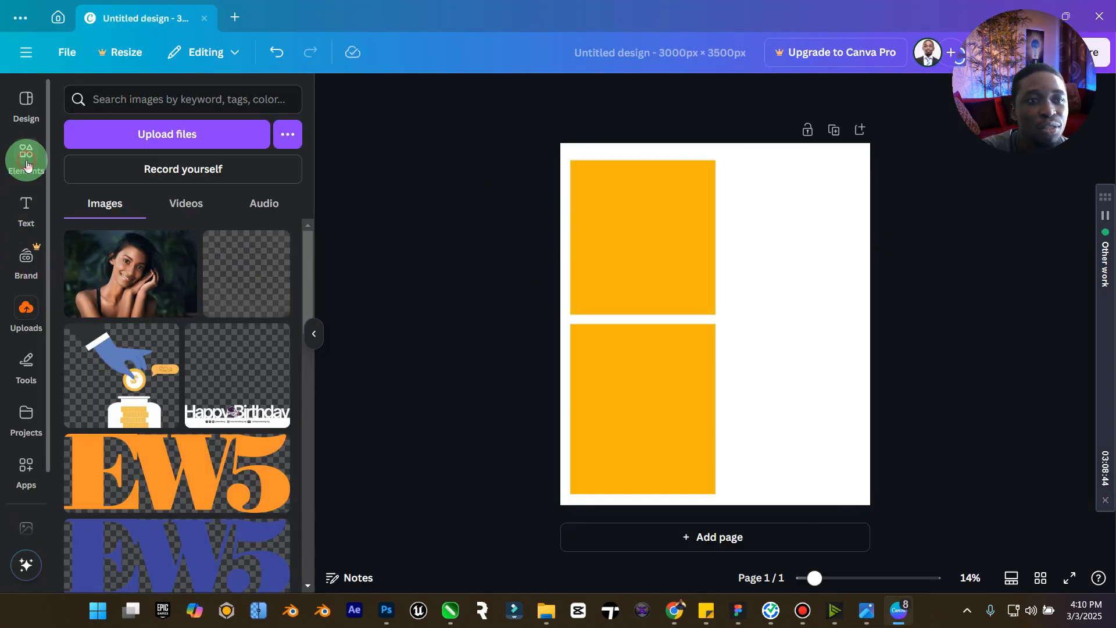
click(26, 154)
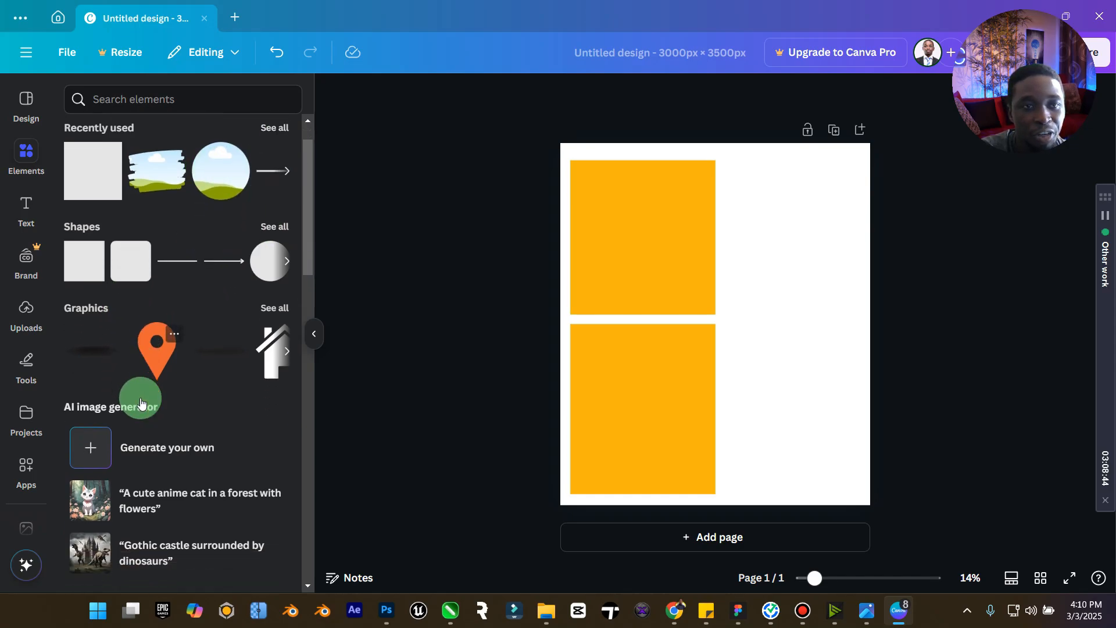
click(89, 140)
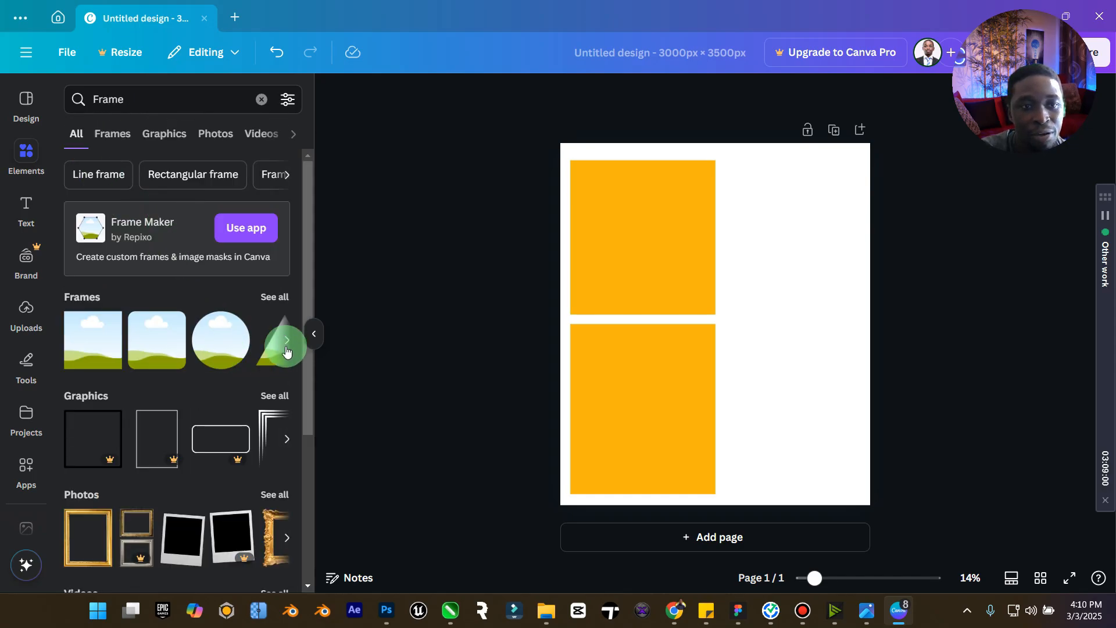
click(91, 347)
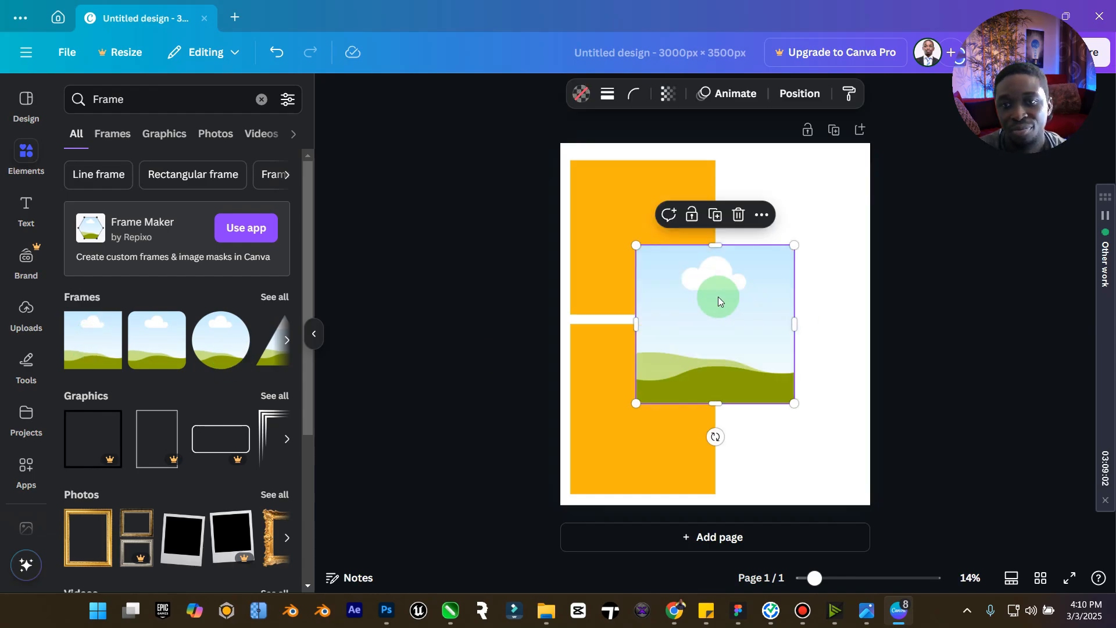
- Place the frame right of the yellow rectangles and resize it into a tall column matching their combined height
drag(717, 297, 748, 214)
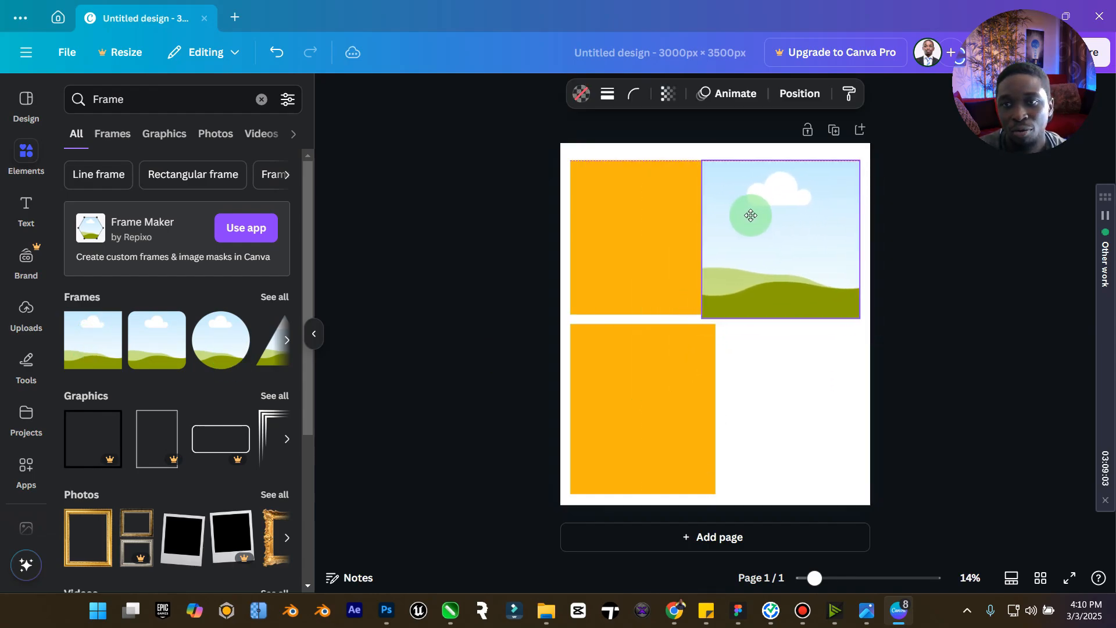
drag(700, 247, 725, 242)
drag(791, 317, 824, 494)
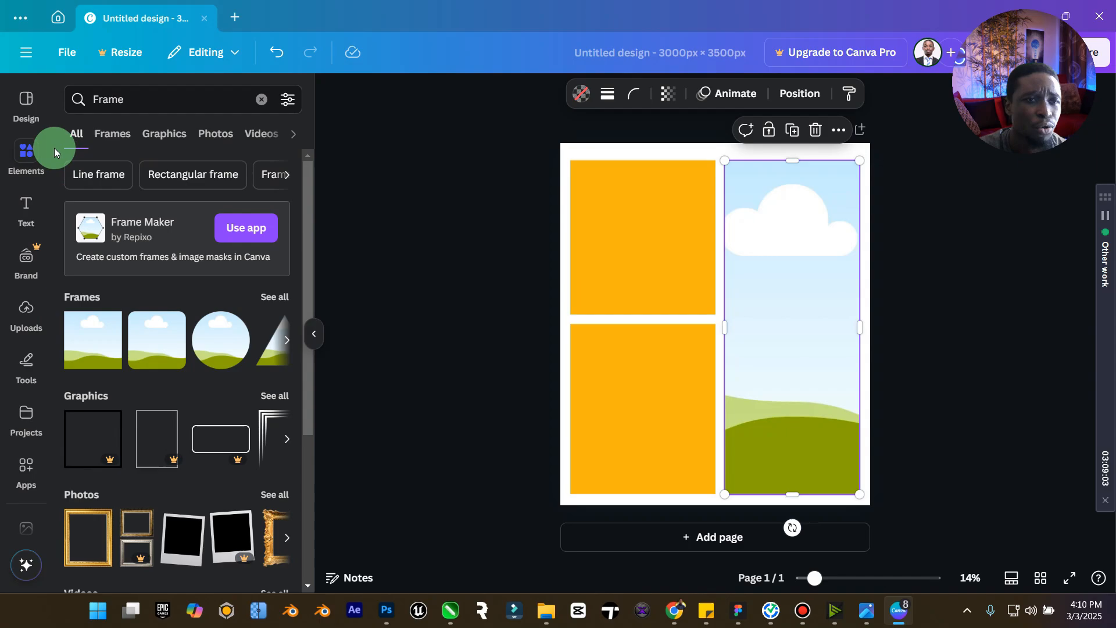
- Fill the tall frame with the uploaded woman photo and shift the image left so the frame cuts through her face
click(33, 321)
drag(120, 250, 831, 256)
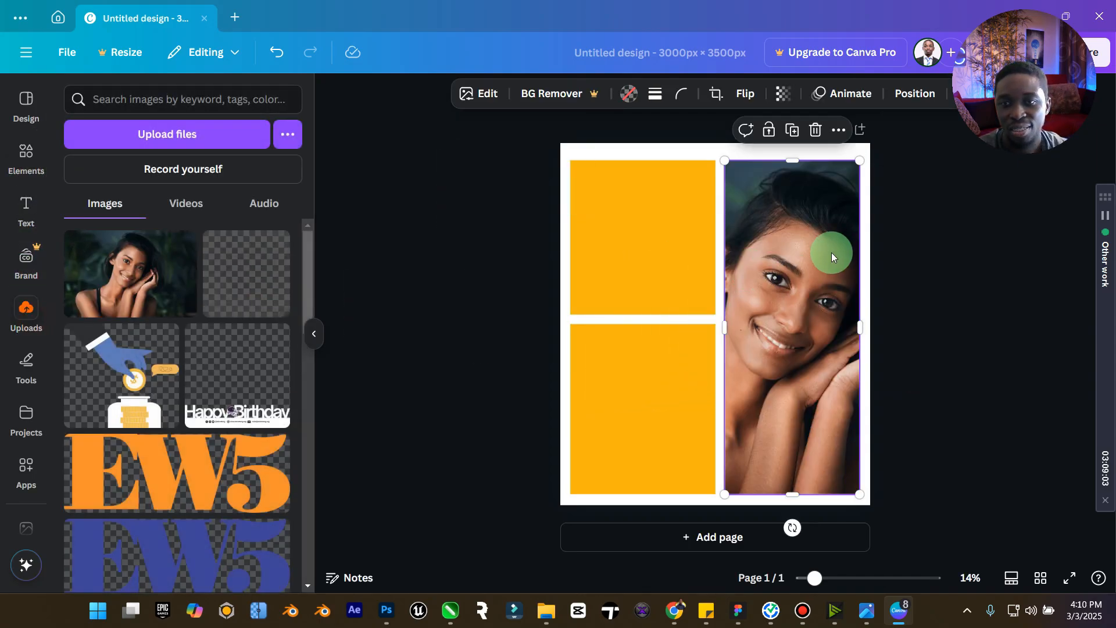
double_click(802, 256)
drag(809, 252, 752, 240)
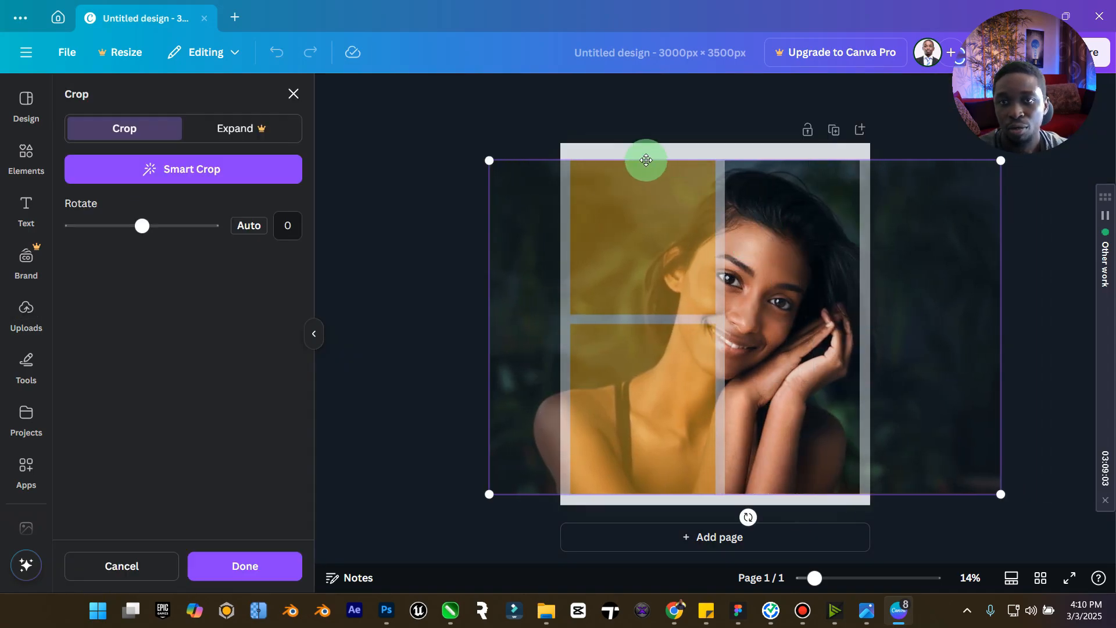
click(674, 127)
- Delete both yellow rectangles from the page
click(687, 259)
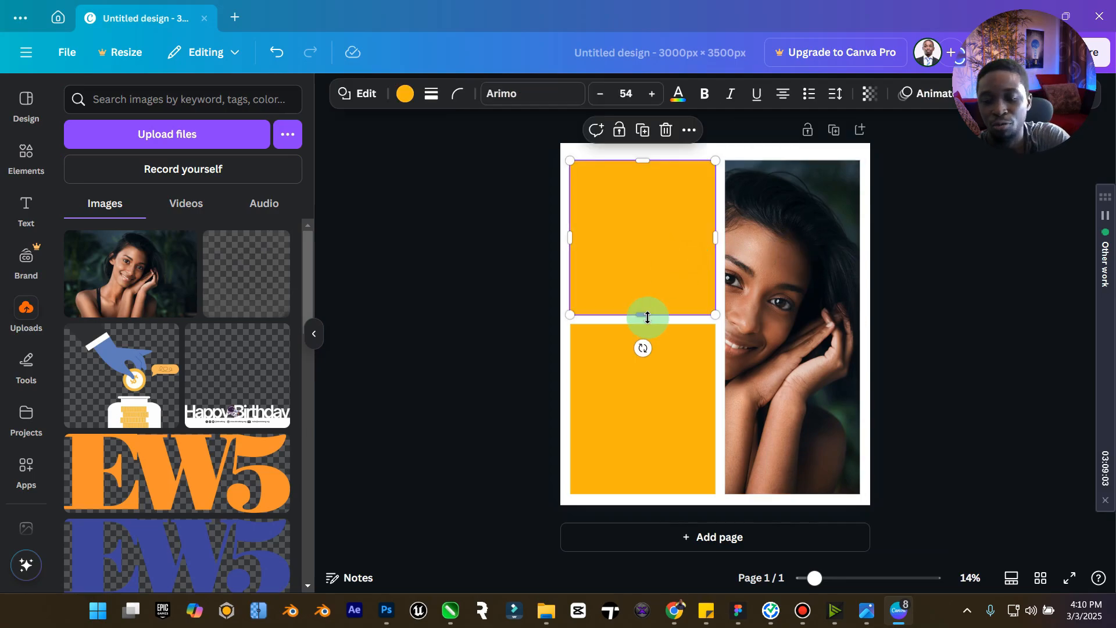
key(Delete)
click(632, 361)
key(Delete)
- Duplicate the tall photo frame and place the copy directly left of the original, keeping its full height
click(766, 281)
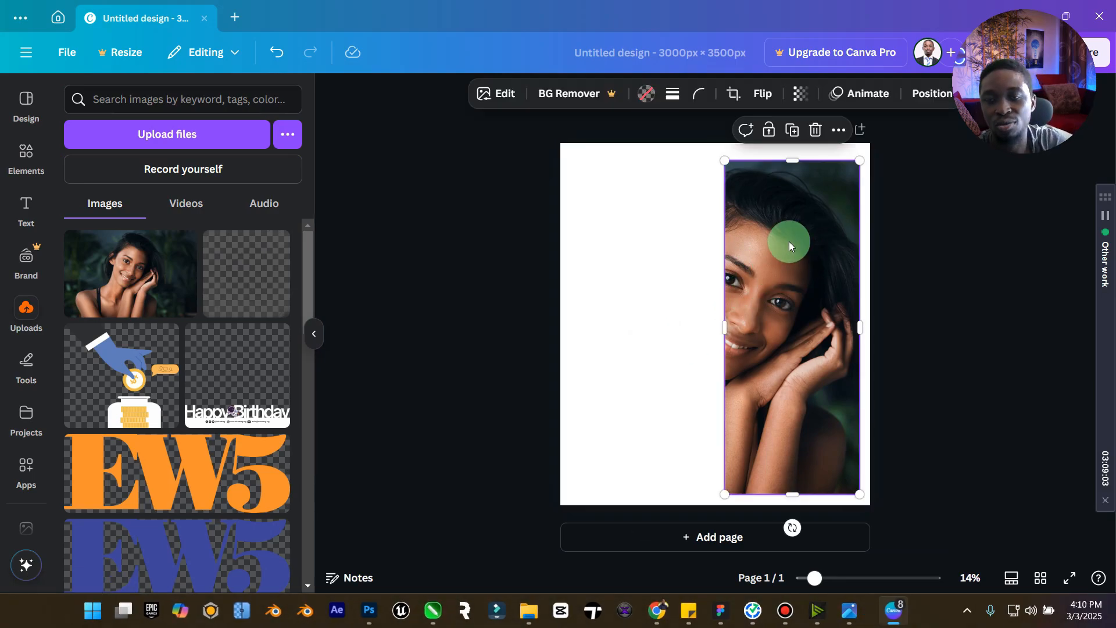
click(792, 129)
drag(798, 223, 649, 224)
drag(645, 493, 656, 321)
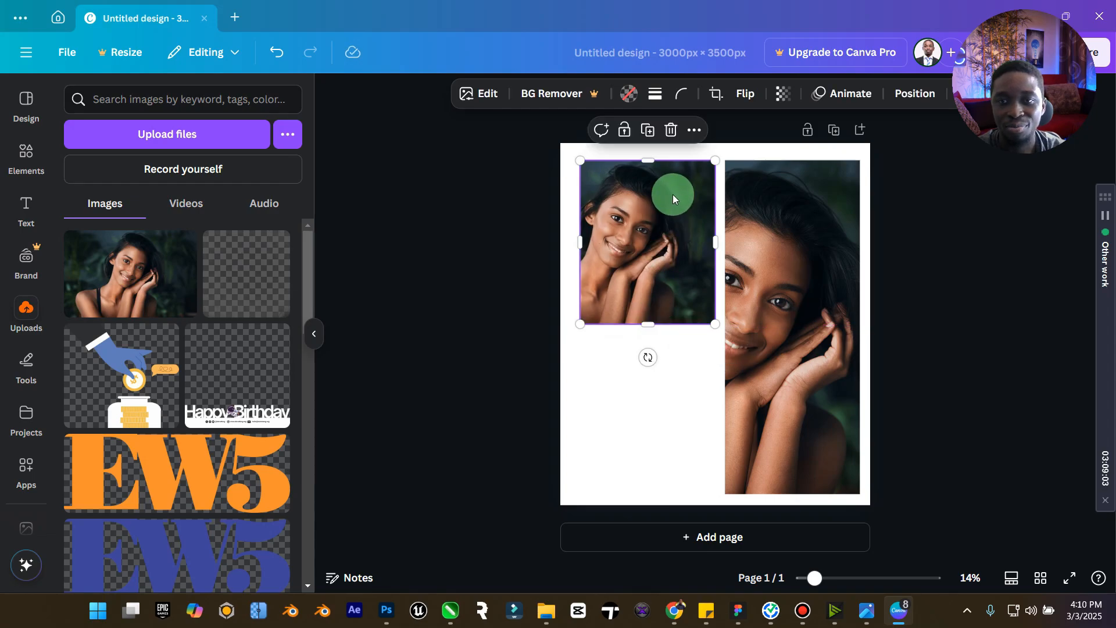
key(ctrl+z)
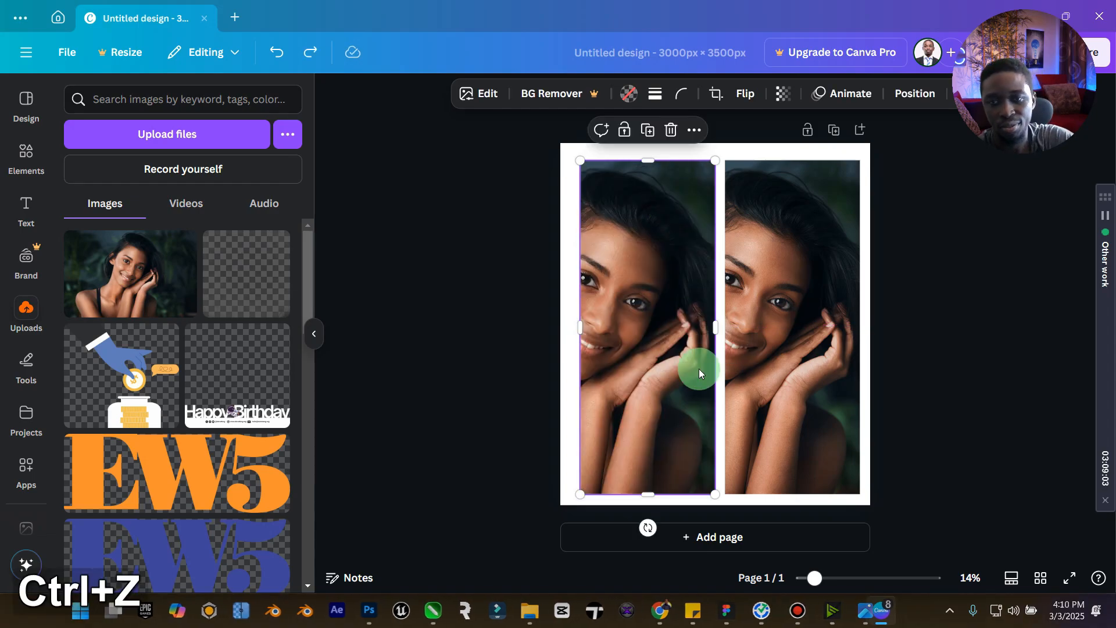
- Shorten the copied photo frame from its lower edge so it fills only the upper half of the column
double_click(659, 469)
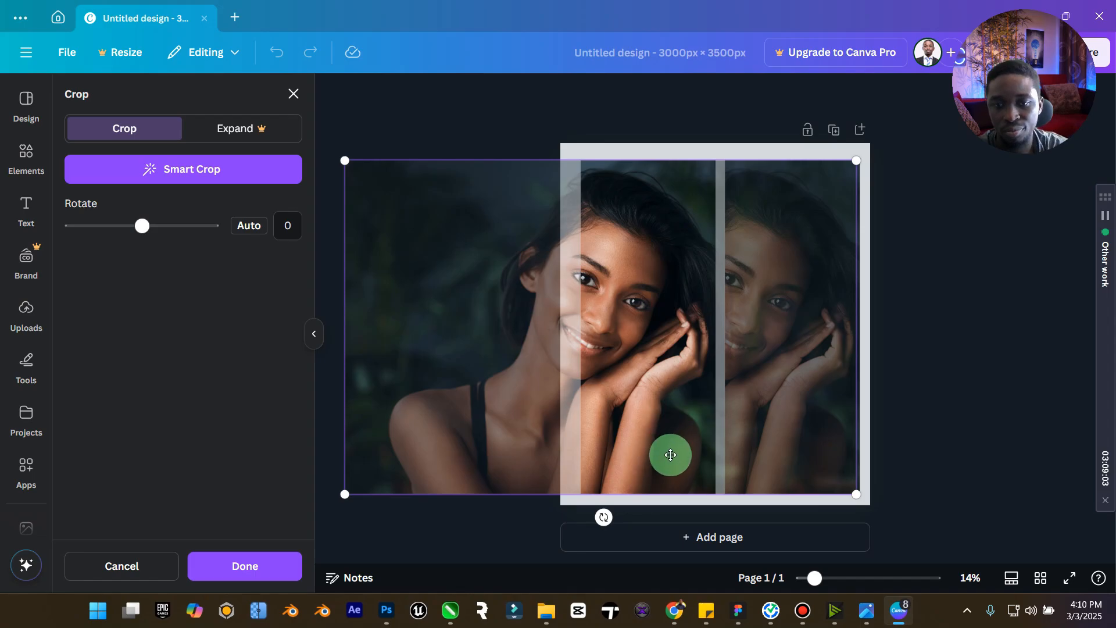
click(565, 129)
click(683, 315)
drag(648, 503, 687, 314)
- Duplicate the short photo frame, place the copy below it, and extend its lower edge to match the tall frame's bottom
click(650, 142)
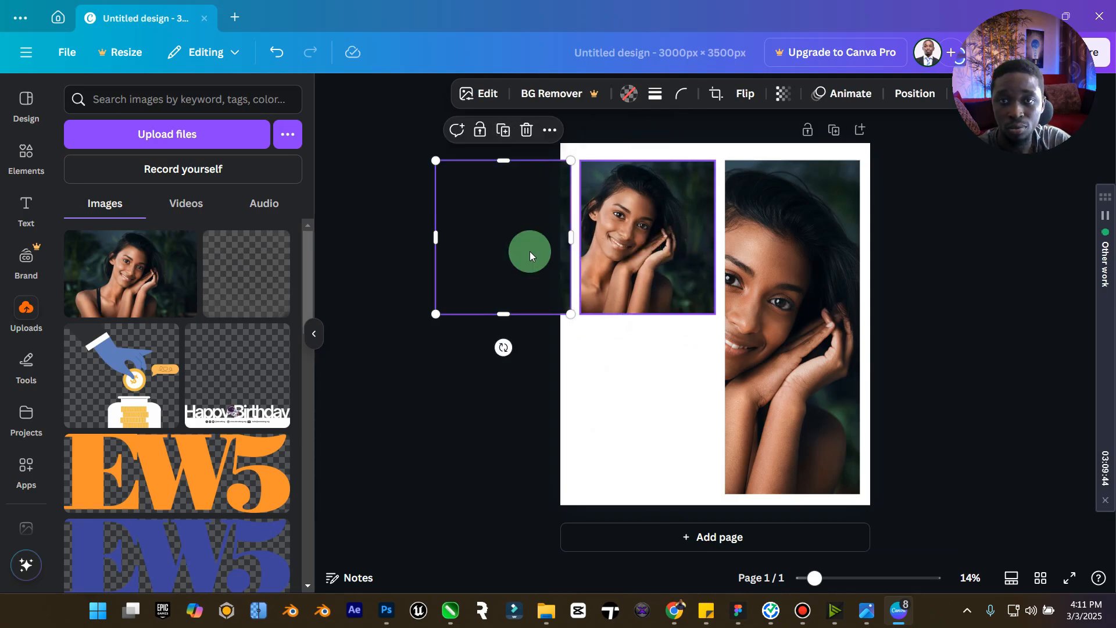
drag(529, 251, 654, 397)
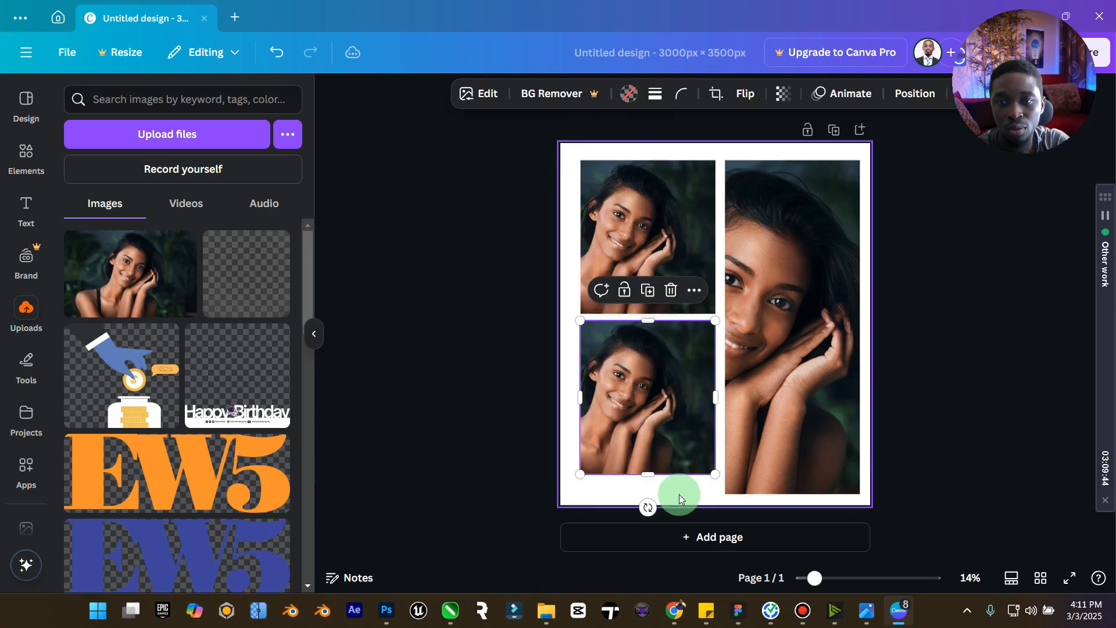
drag(648, 474, 655, 495)
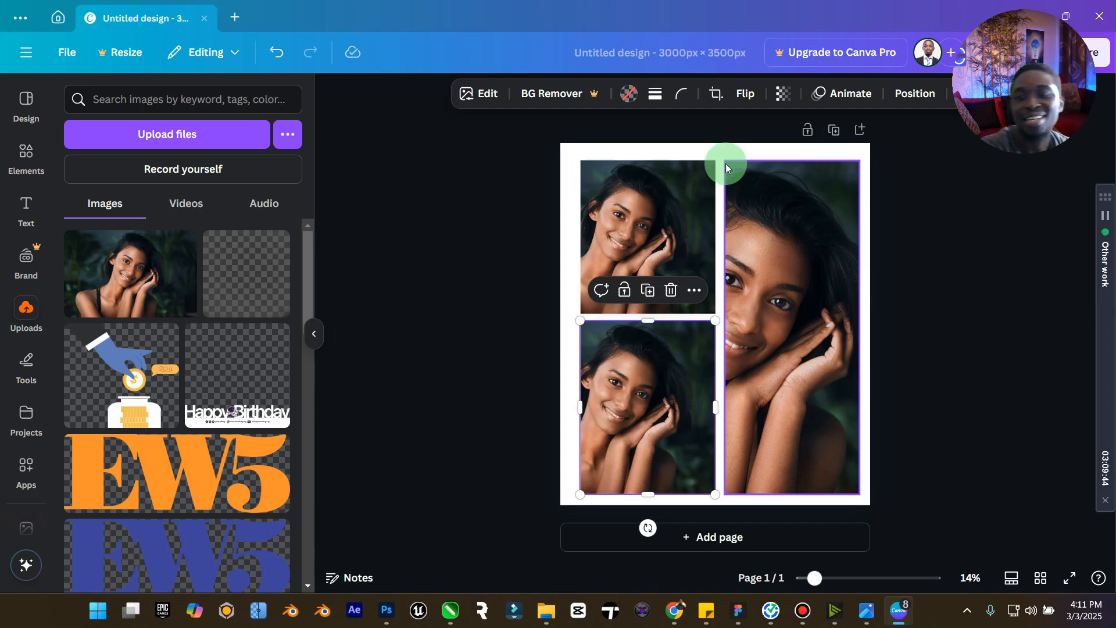
- Remove the portrait from the upper and lower short frames, keeping the empty frames
click(675, 233)
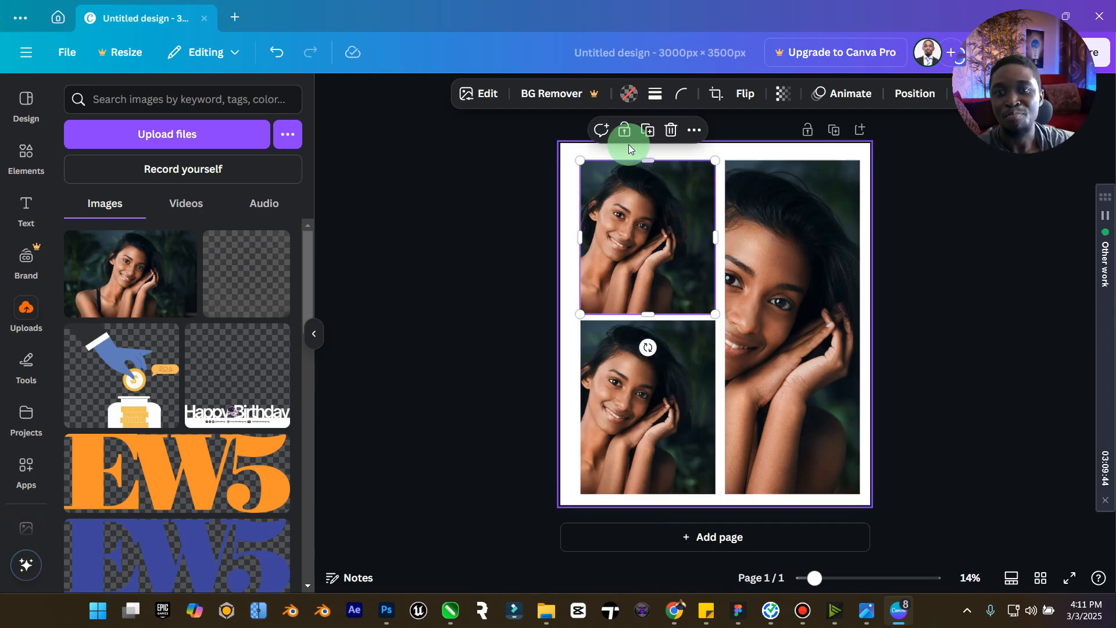
double_click(668, 204)
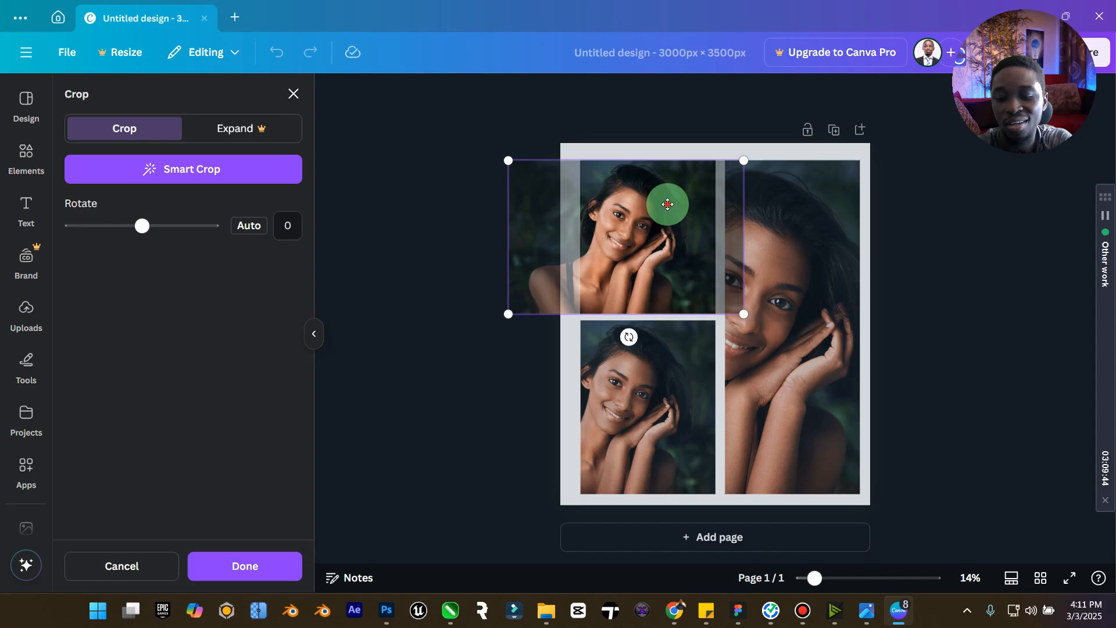
key(Delete)
click(661, 369)
double_click(661, 370)
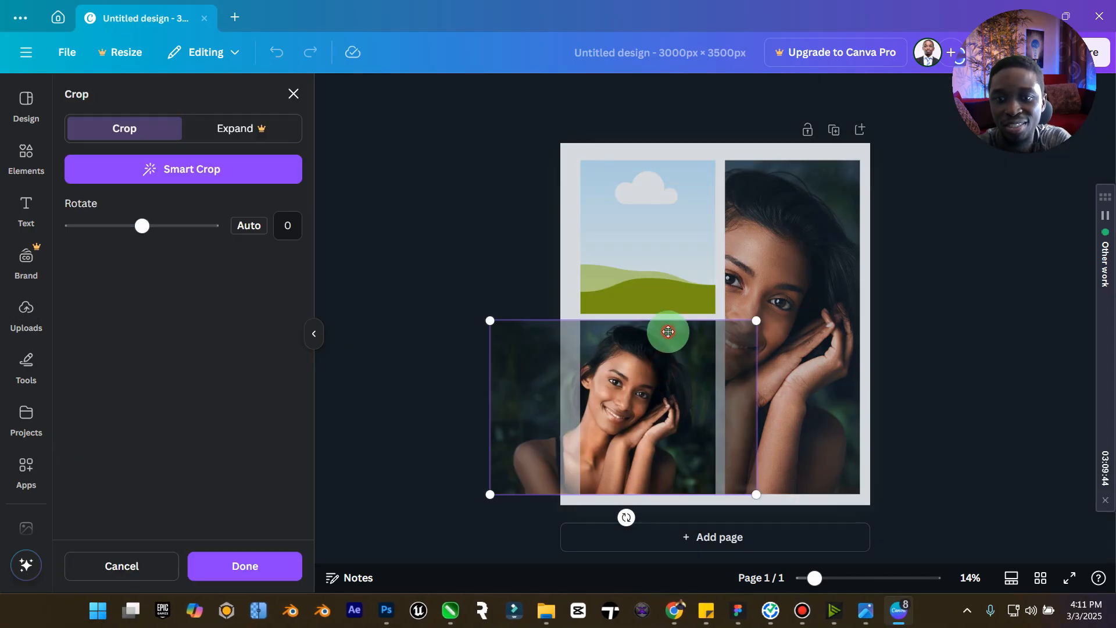
key(Delete)
- Check the reference poster in the image viewer, return to Canva, and remove the portrait from the tall frame
click(850, 611)
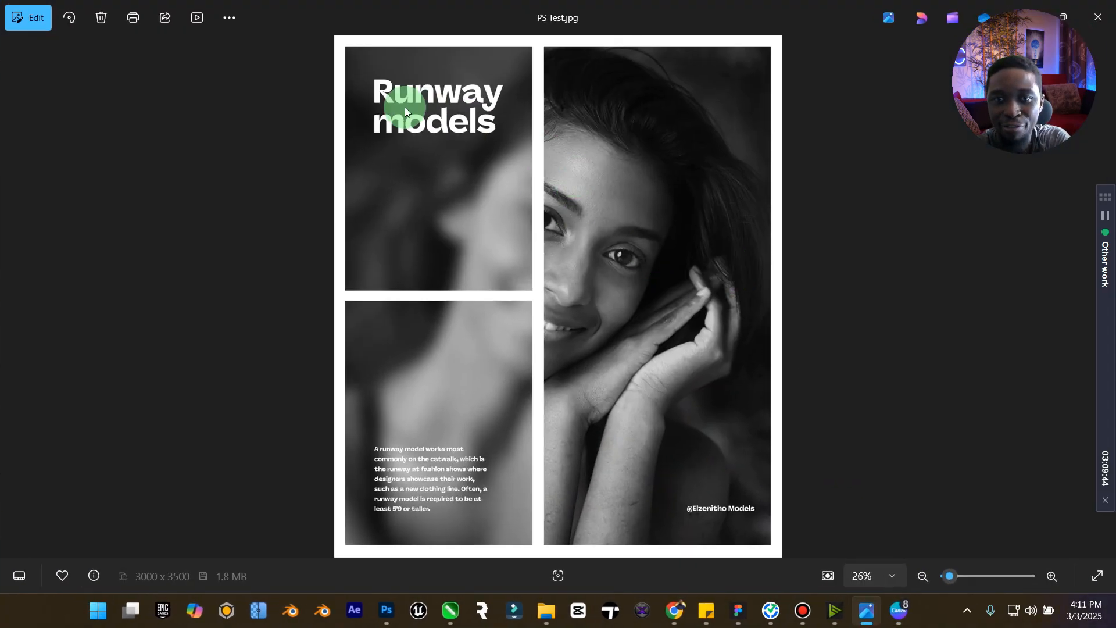
click(1037, 5)
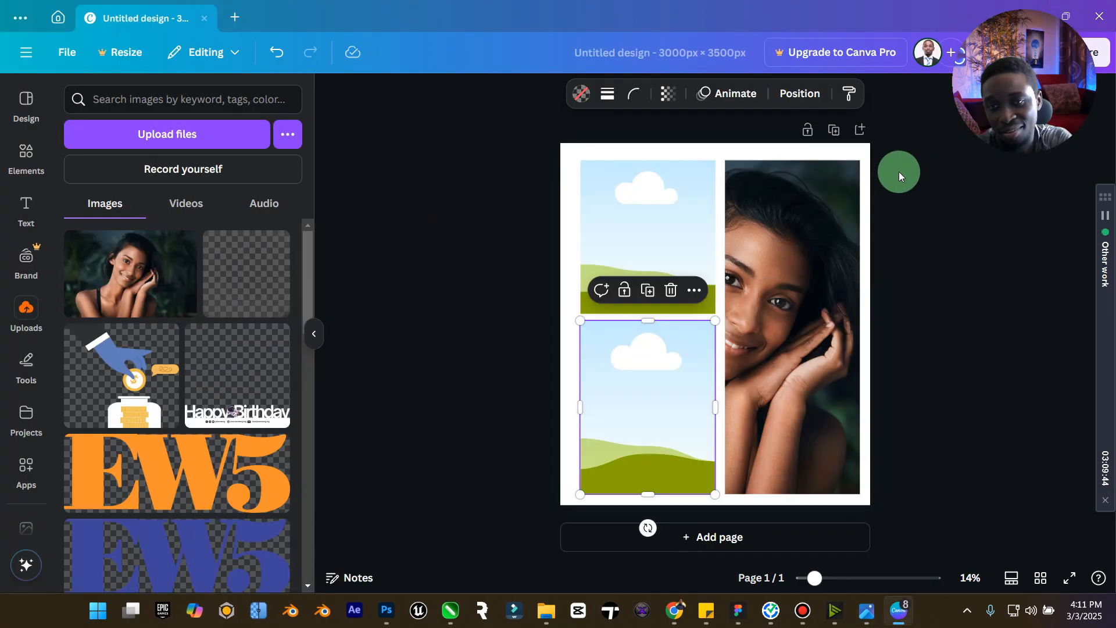
click(786, 215)
double_click(790, 202)
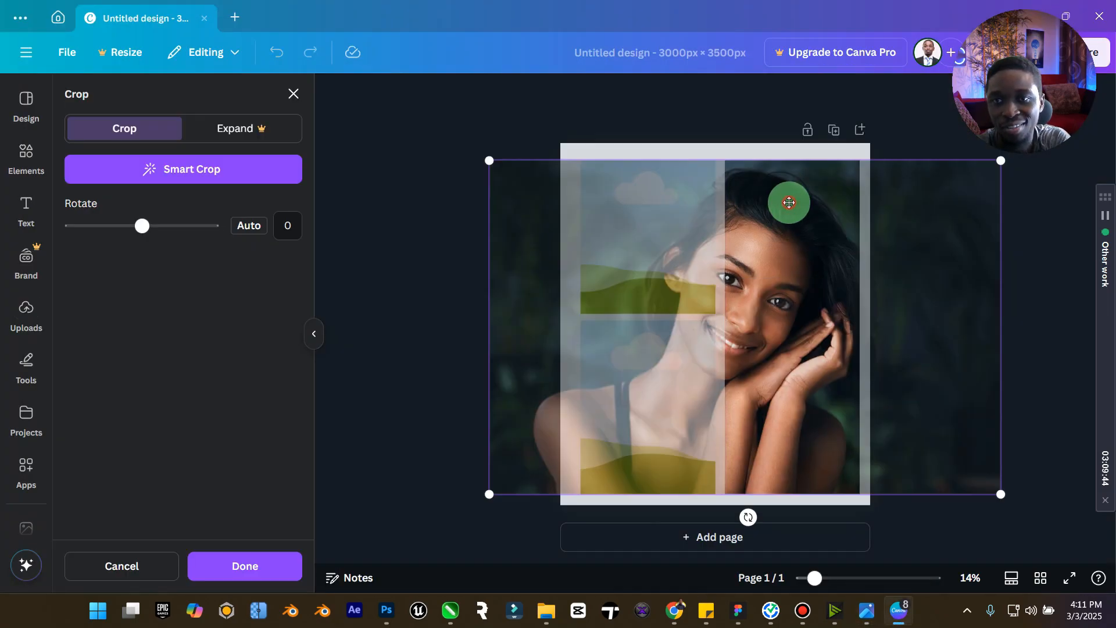
key(Delete)
- Try to fill the three empty frames as one group with the uploaded portrait, and ungroup them
shift+click(661, 229)
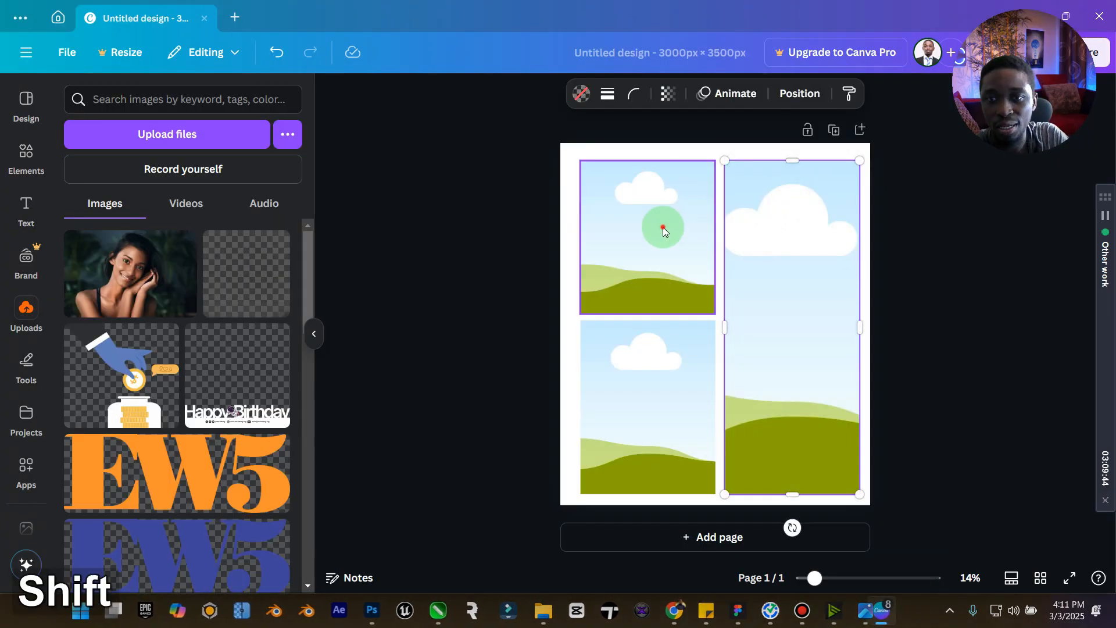
shift+click(643, 361)
right_click(800, 294)
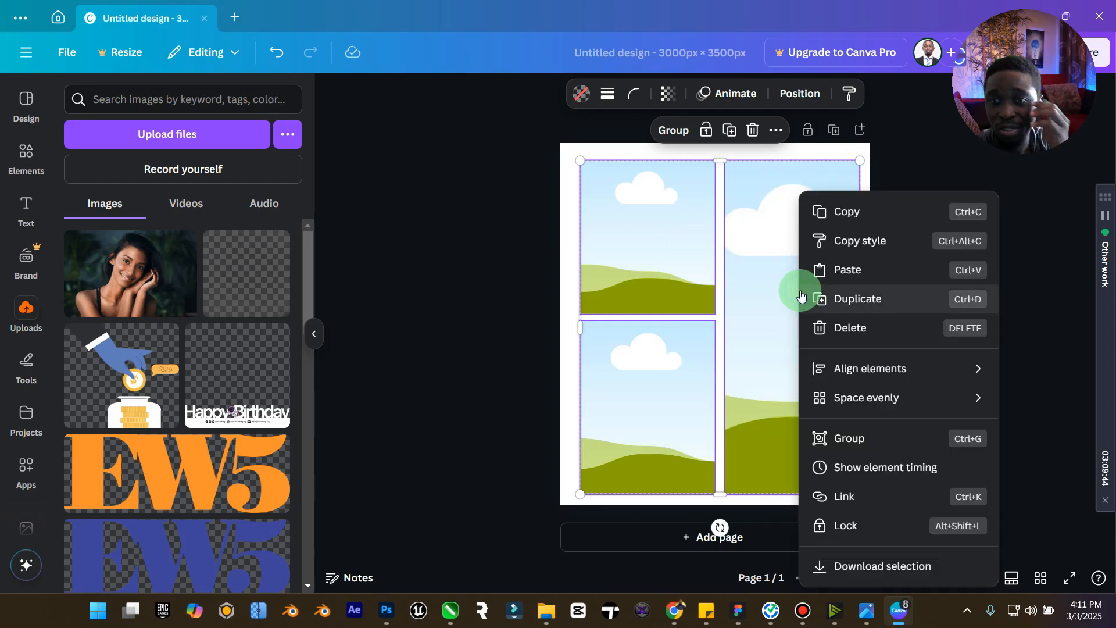
click(678, 132)
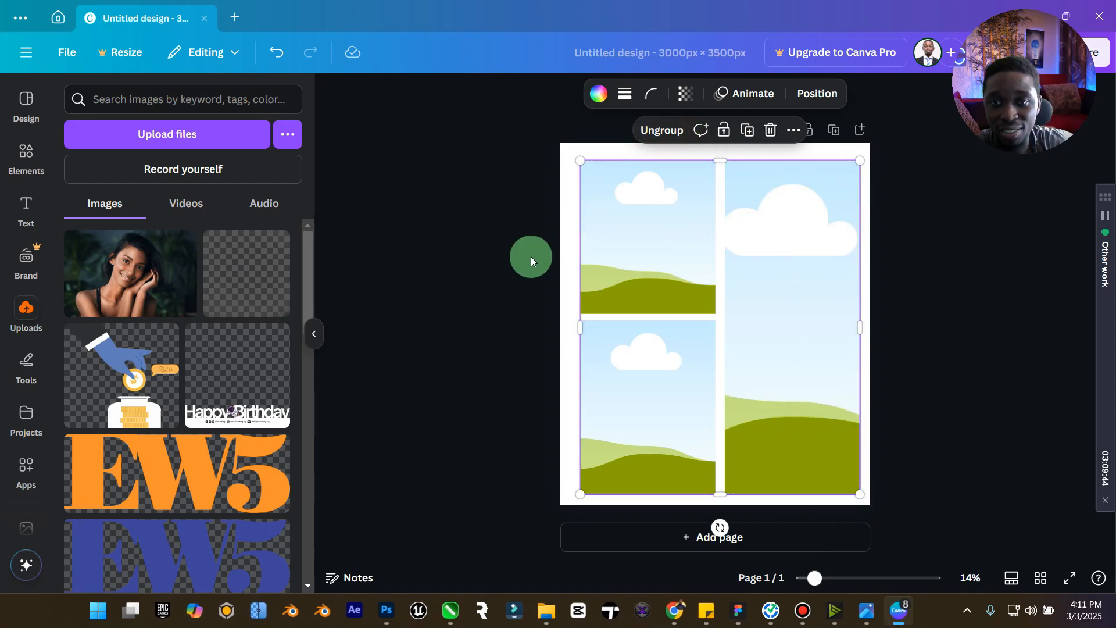
drag(174, 260, 459, 278)
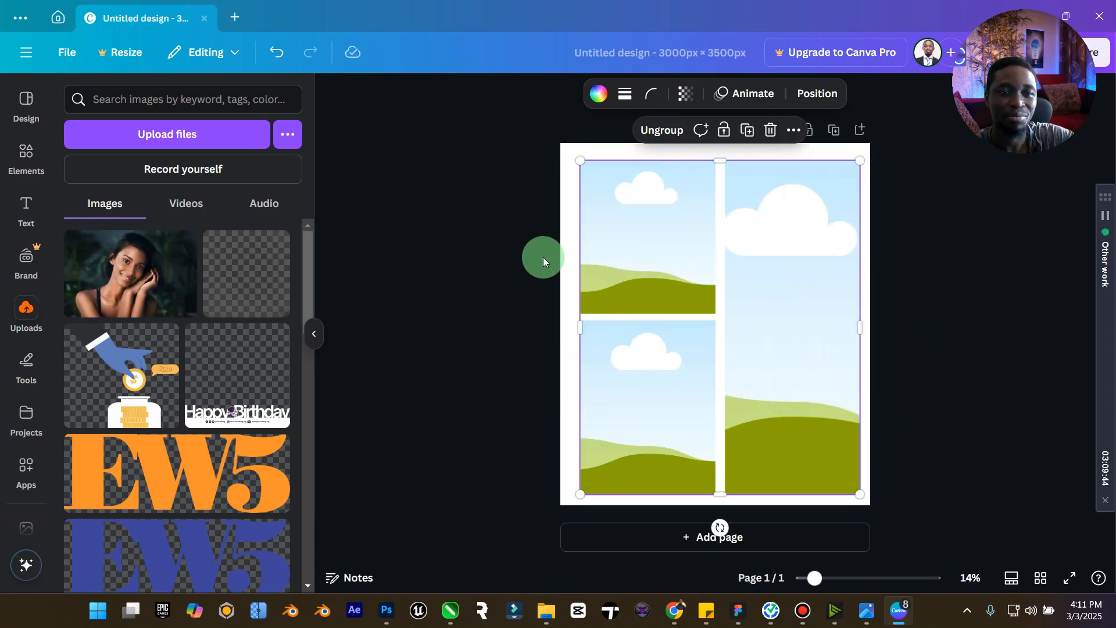
click(662, 130)
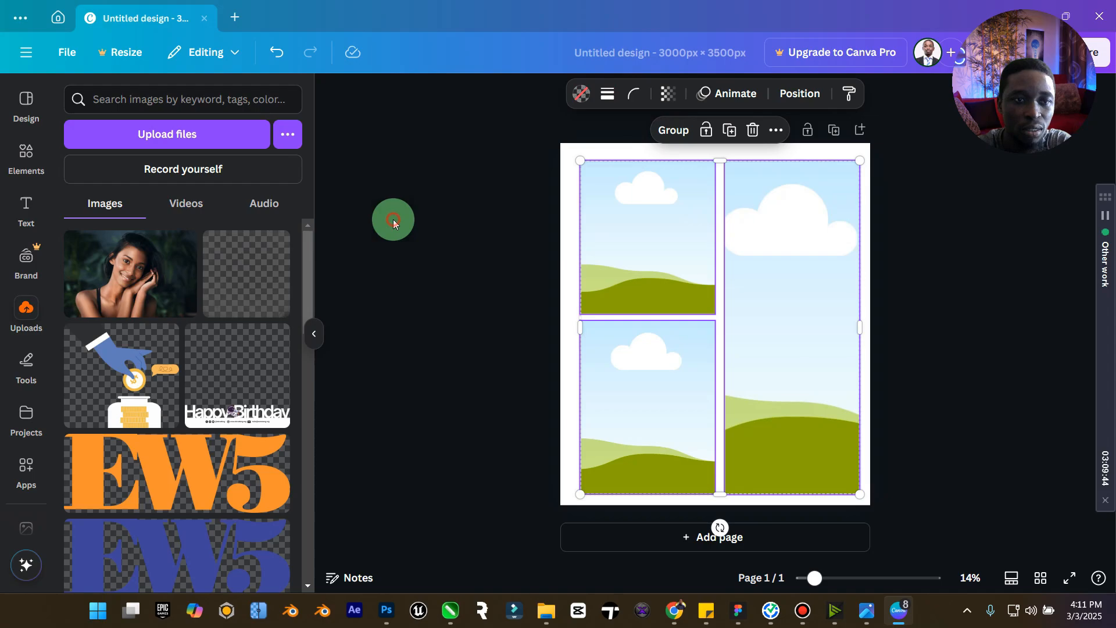
- Fill the tall frame with the uploaded portrait and shift the photo left so the frame's edge cuts through the face
drag(142, 257, 754, 295)
double_click(793, 288)
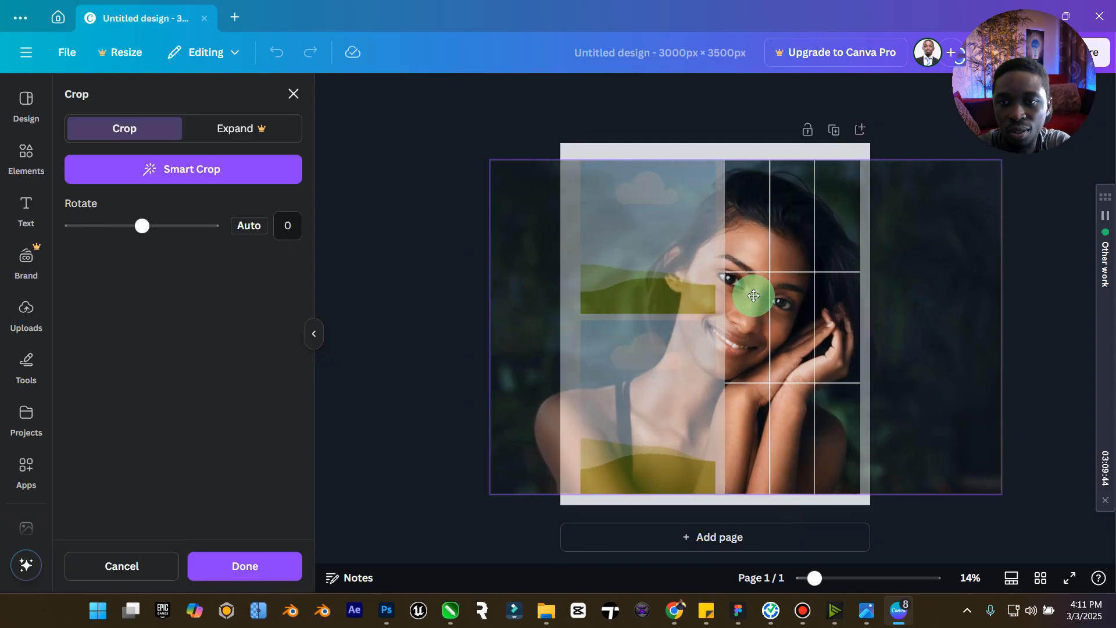
click(748, 124)
click(687, 180)
- Try to fill the upper short frame with the portrait enlarged to match the tall frame's photo, and delete it from the frame
drag(124, 273, 617, 262)
double_click(619, 262)
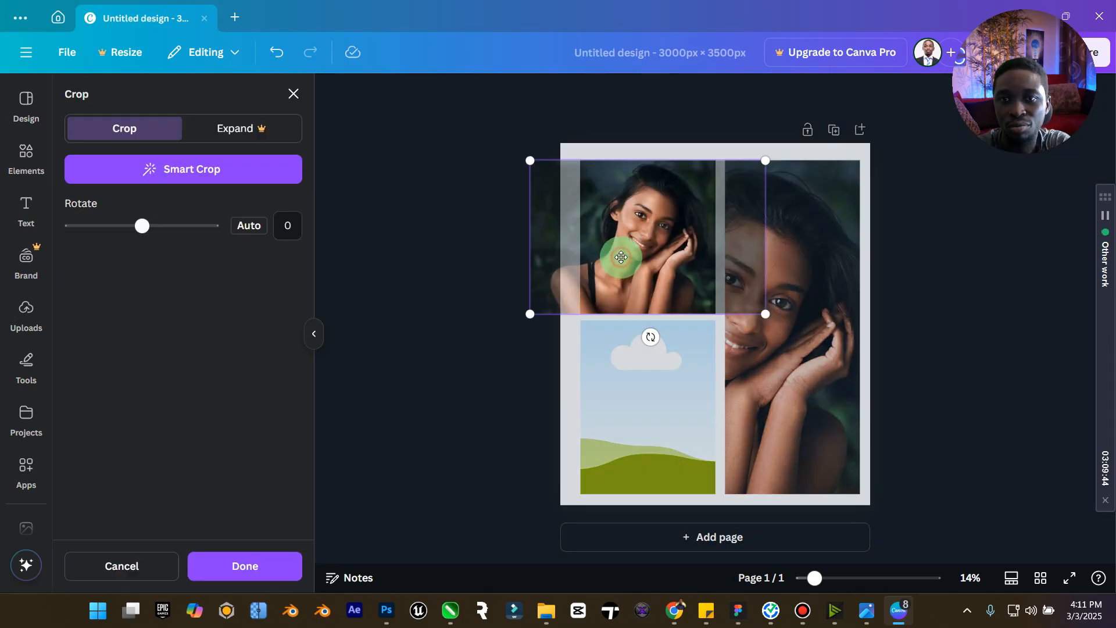
drag(756, 317, 1091, 478)
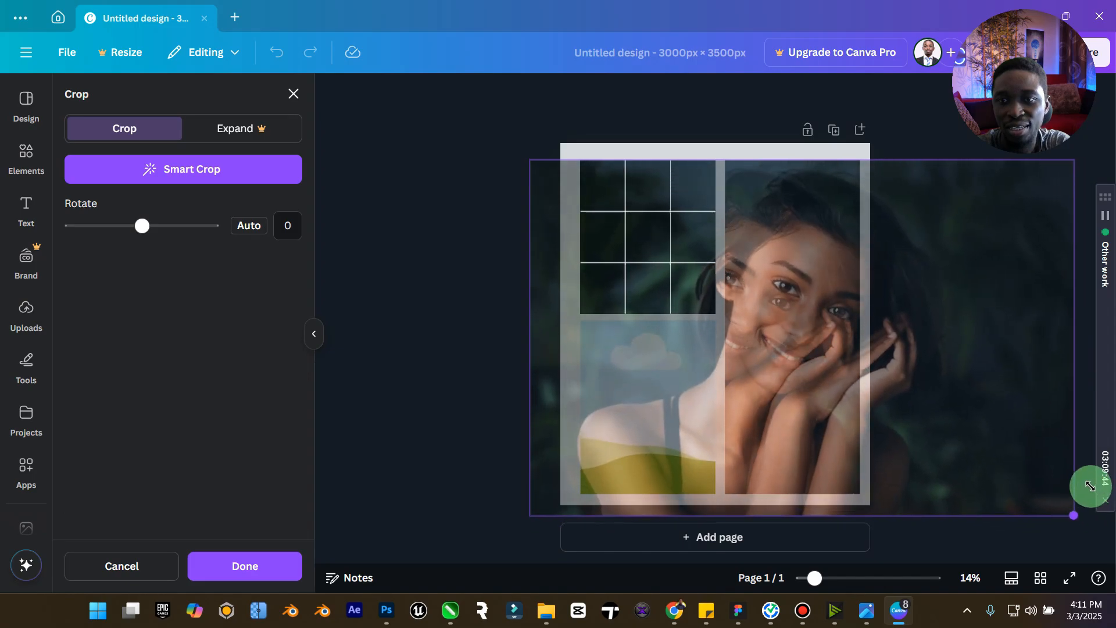
drag(1044, 400, 951, 398)
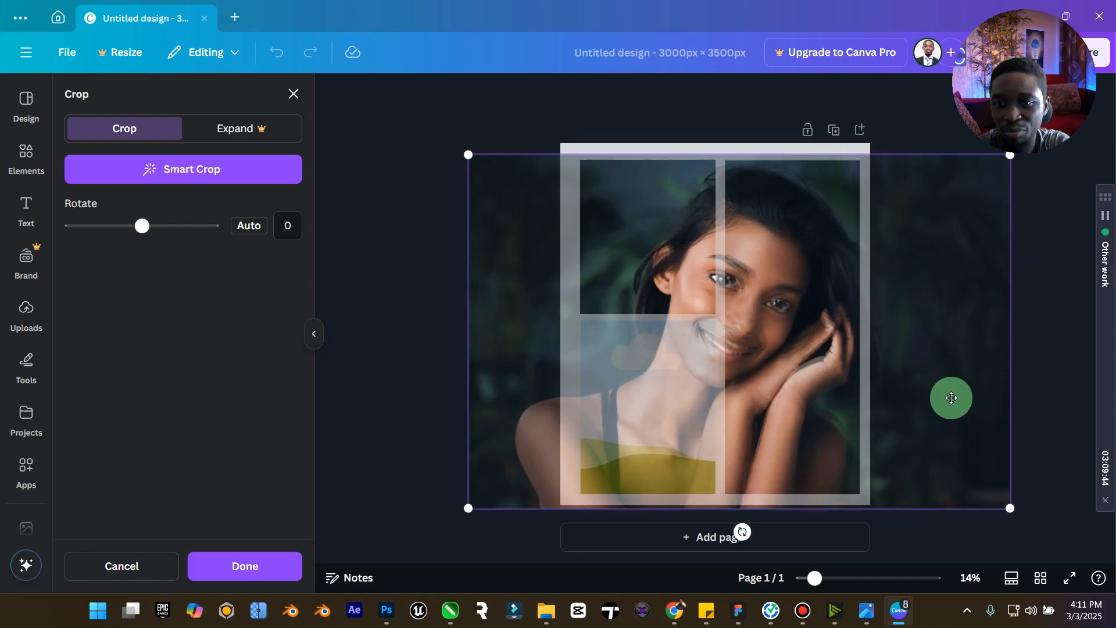
drag(1010, 508, 1042, 502)
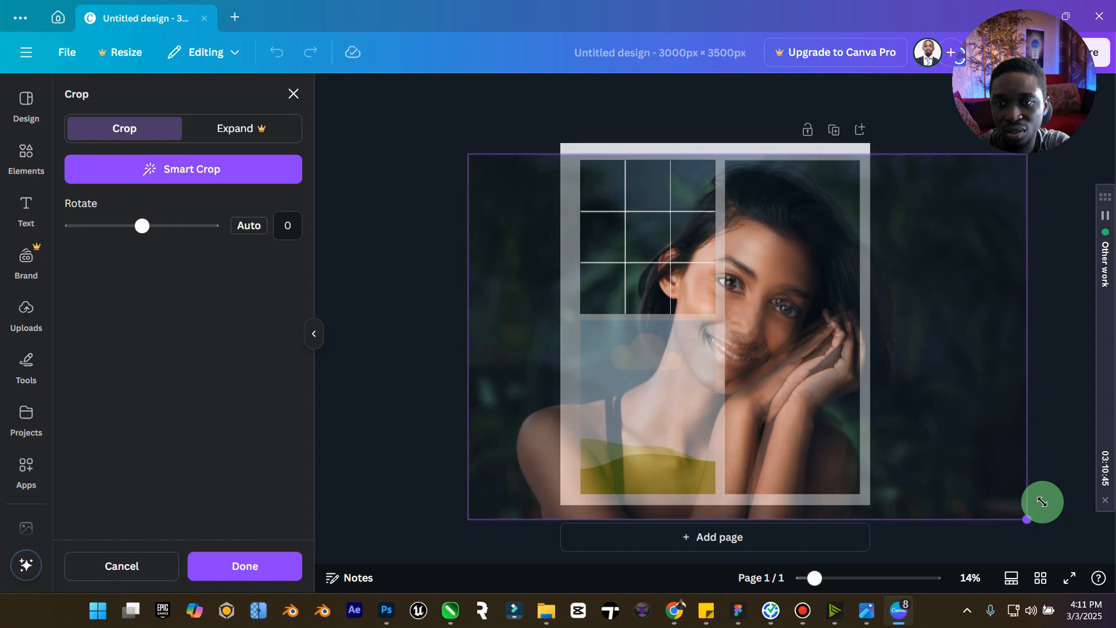
key(Delete)
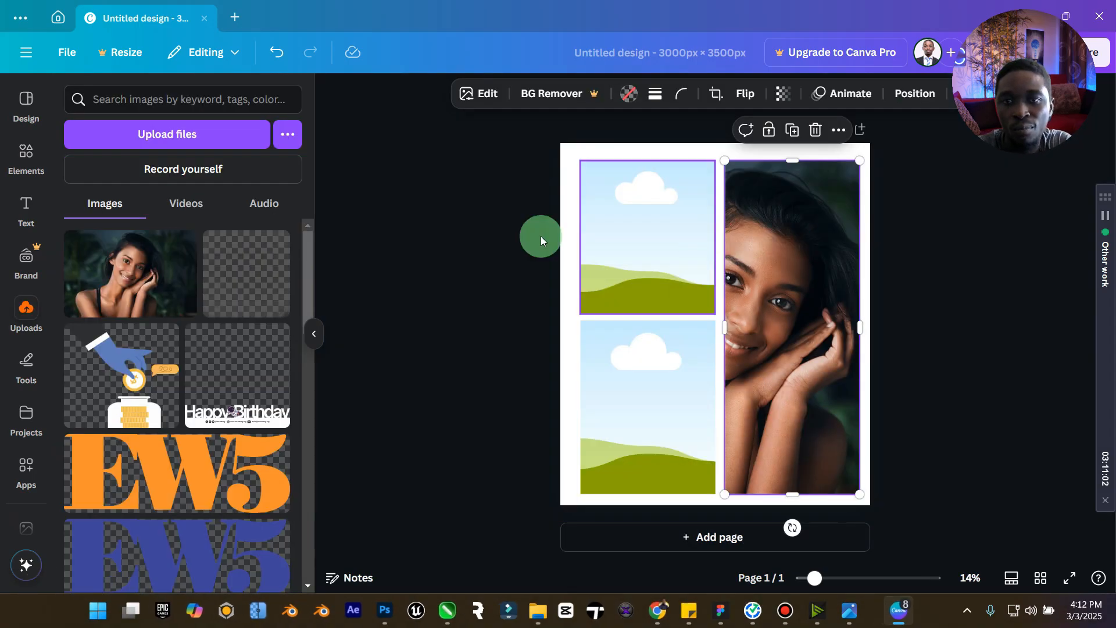
- Fill the upper short frame with the portrait, and enlarge and reposition its crop to line up with the tall frame's photo
drag(142, 260, 603, 266)
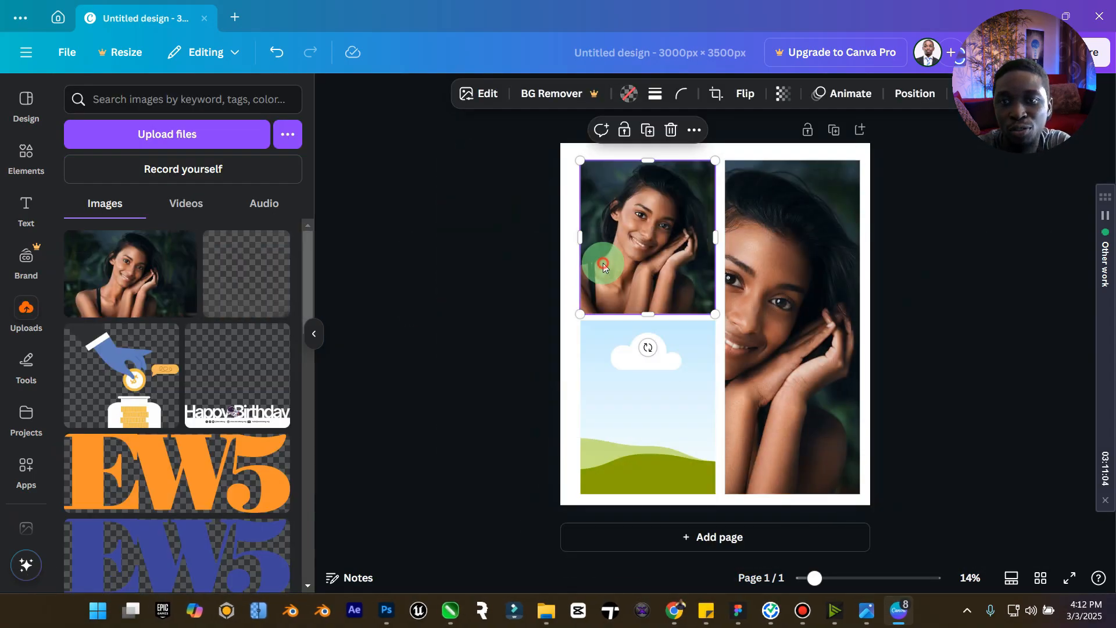
double_click(633, 270)
drag(760, 316, 1053, 475)
drag(1052, 474, 1056, 474)
drag(1002, 415, 846, 386)
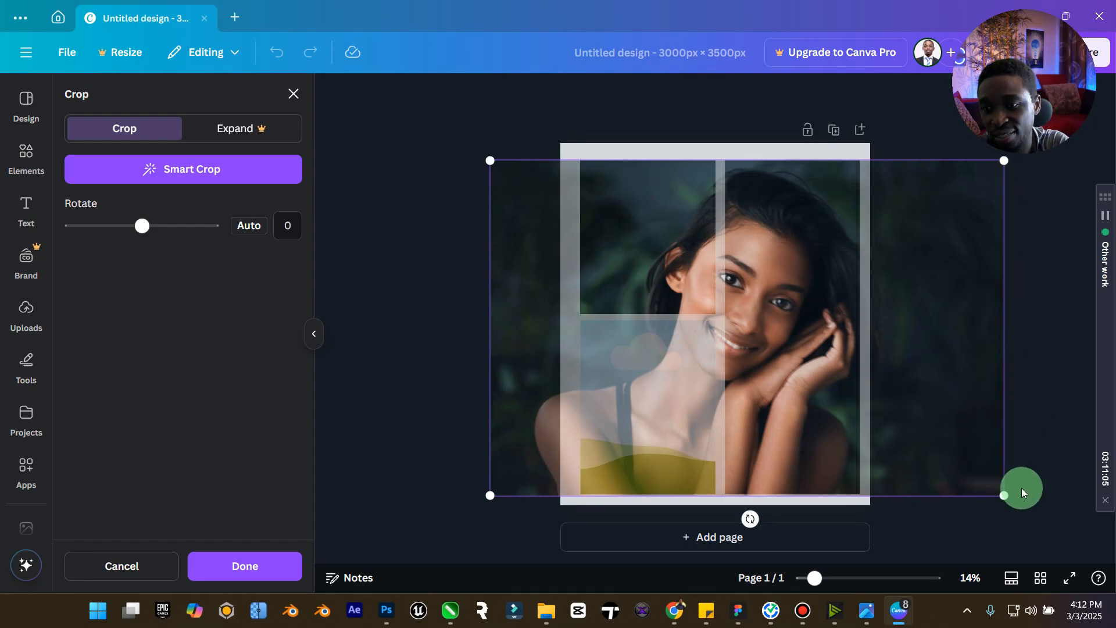
drag(1004, 497, 1000, 490)
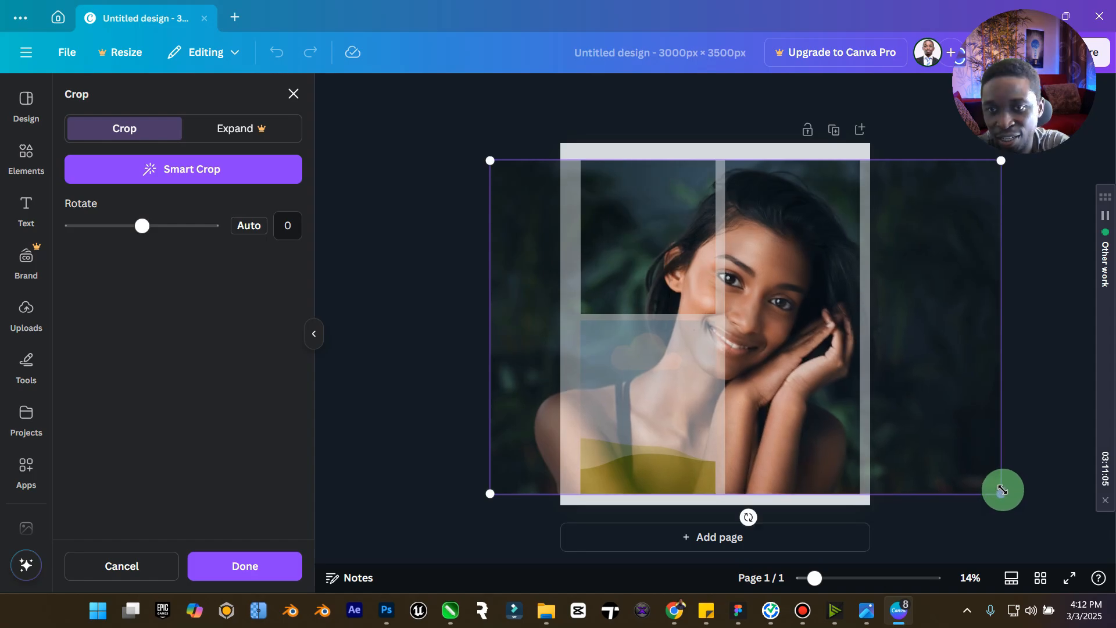
click(474, 157)
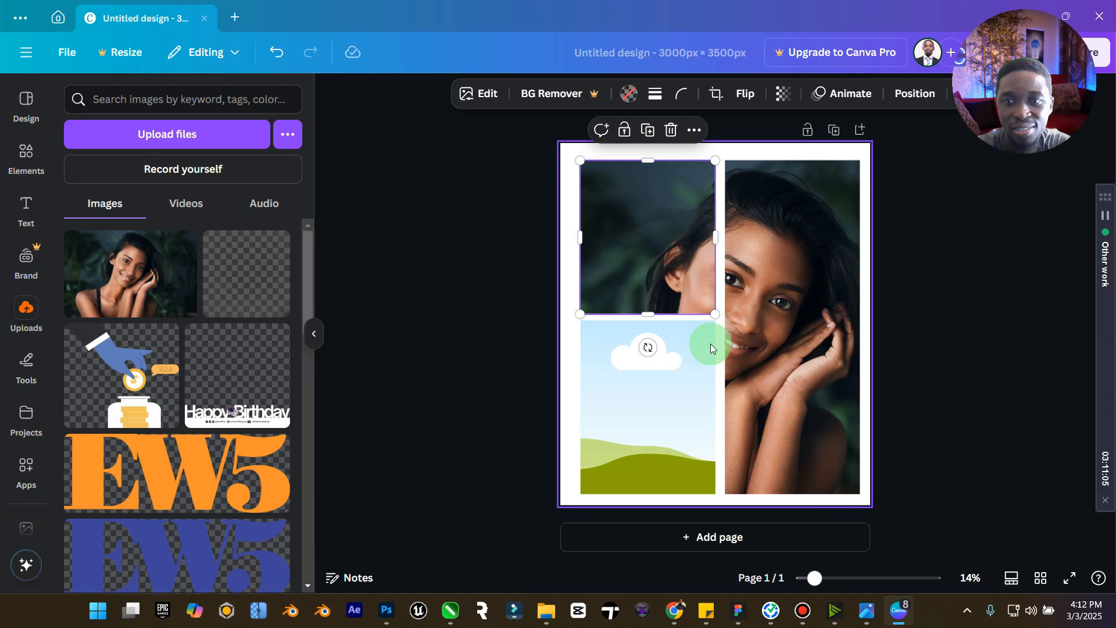
- Fill the lower short frame with the portrait, scaling and positioning its crop to continue the photo in the other two frames
drag(102, 249, 612, 401)
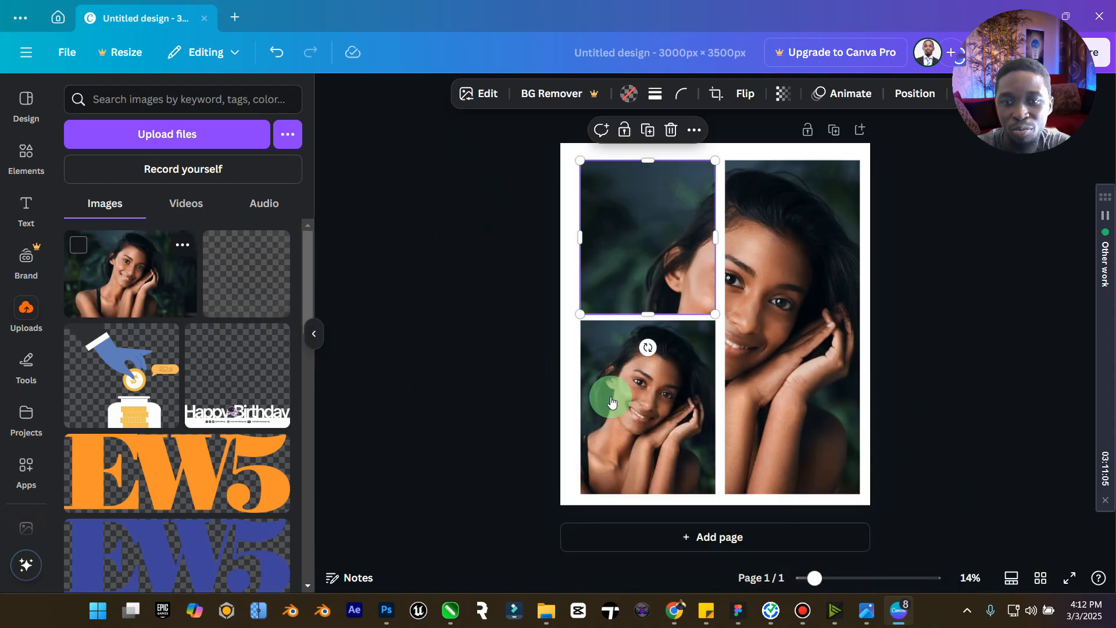
double_click(611, 401)
drag(780, 319, 1004, 146)
drag(838, 280, 798, 294)
drag(488, 164, 483, 164)
drag(645, 238, 655, 230)
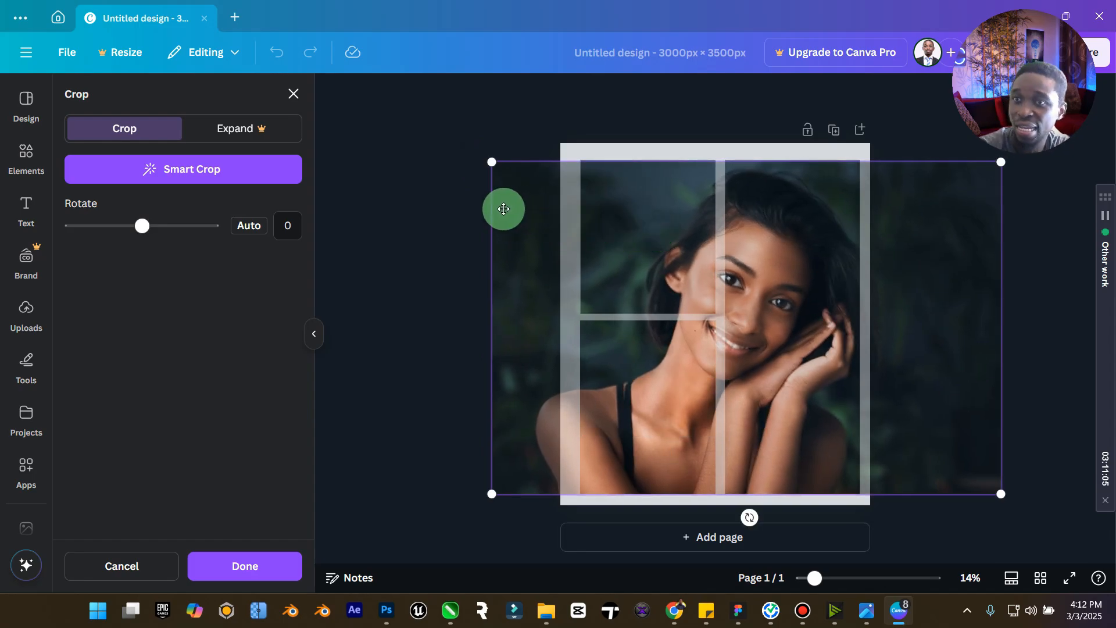
click(384, 133)
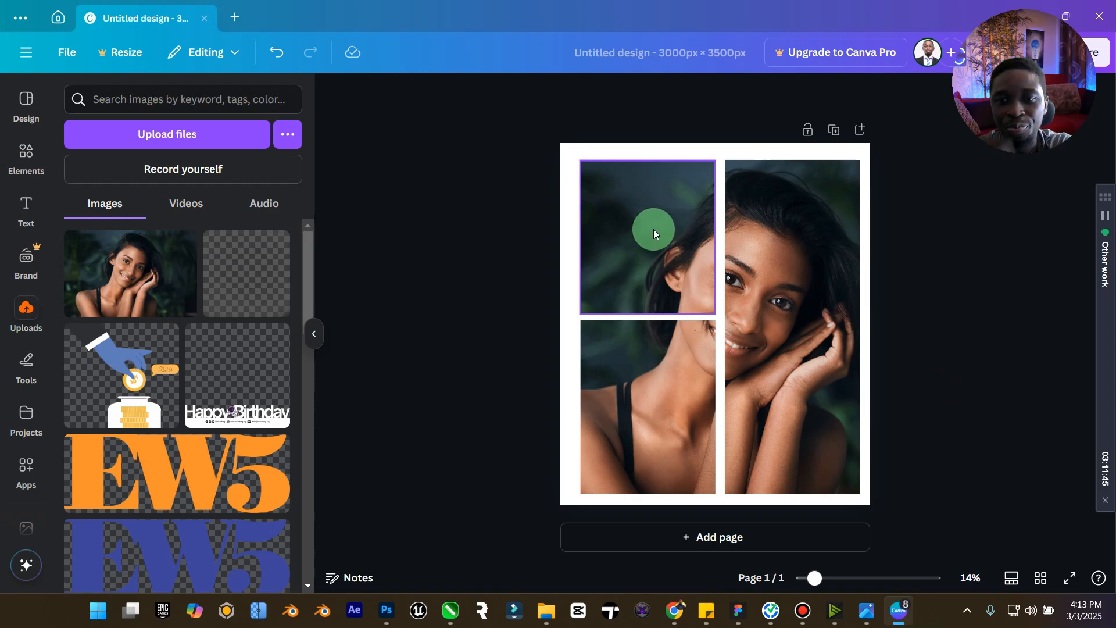
- Open the Blur effect for the photo in the upper short frame
click(696, 231)
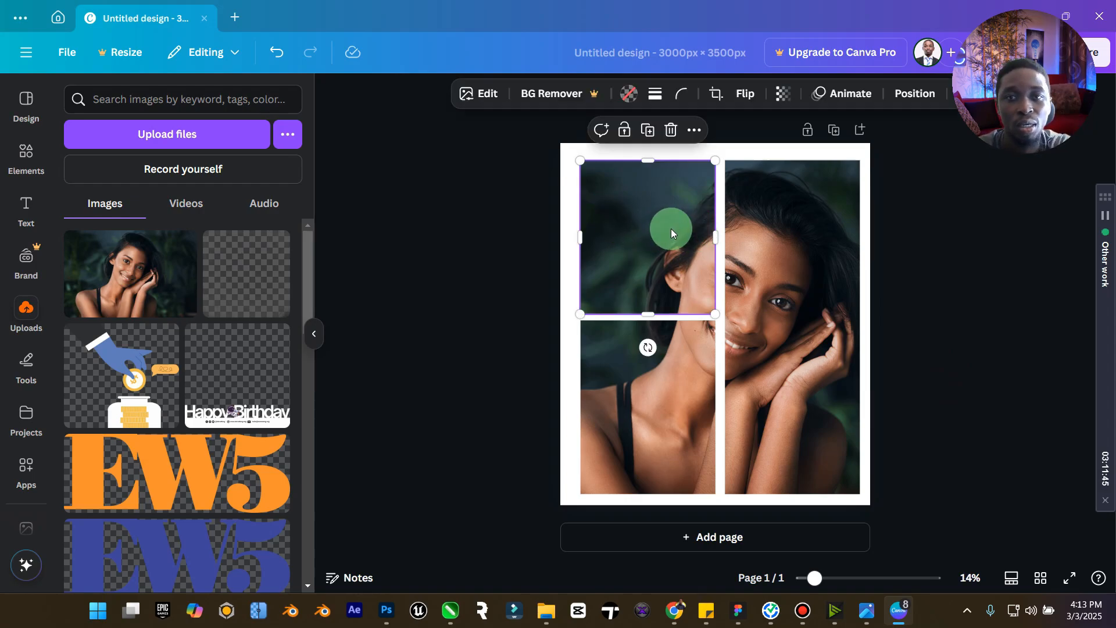
click(489, 96)
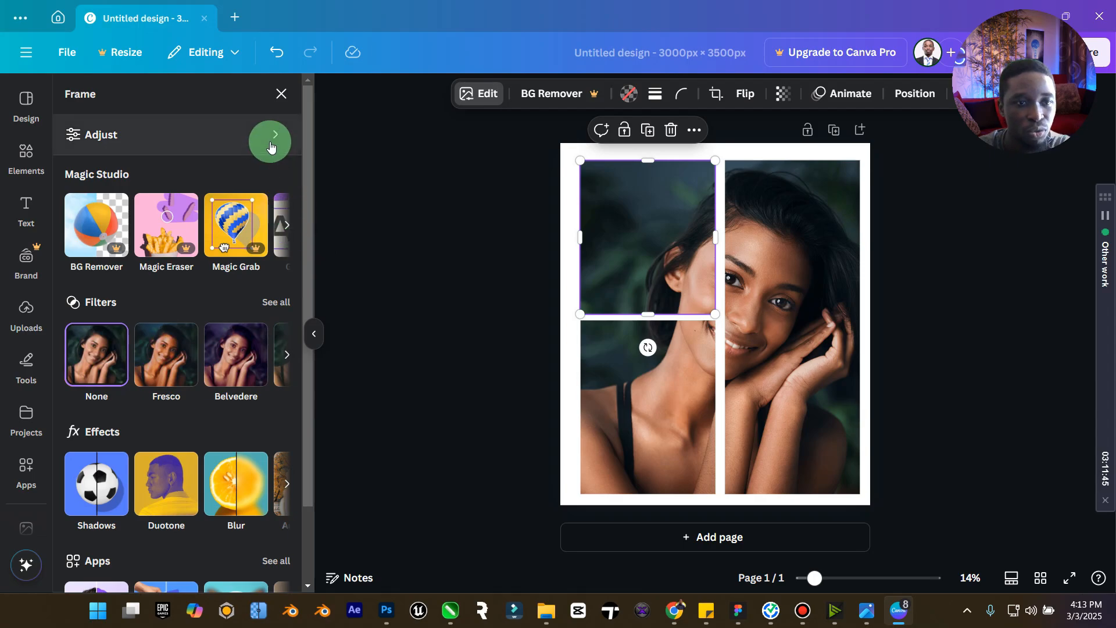
scroll(180, 361, down, 3)
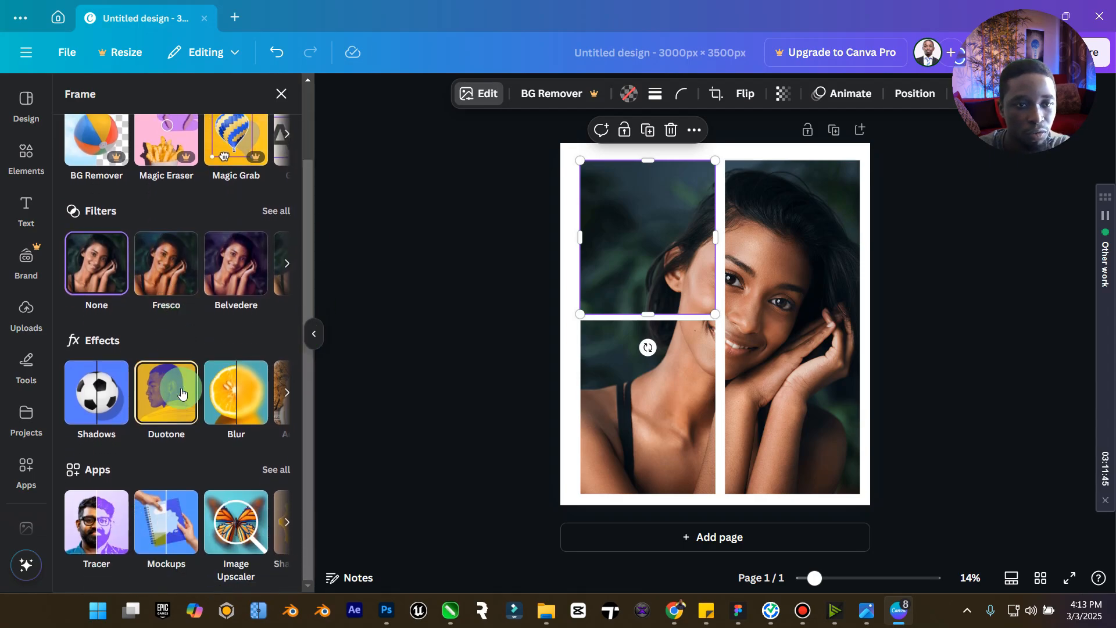
click(243, 399)
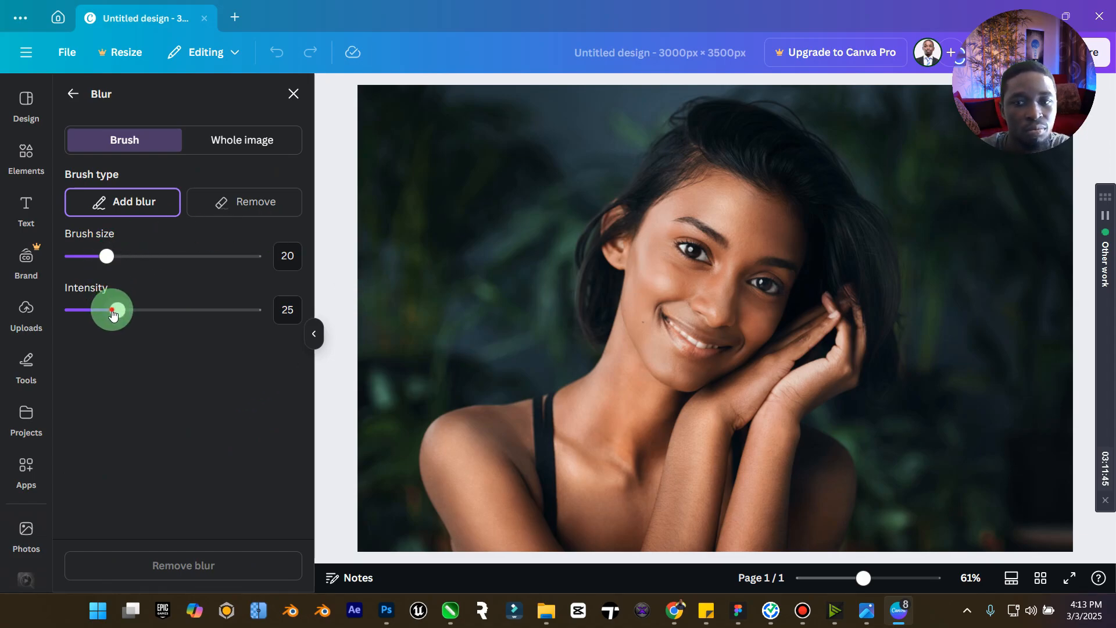
- Try a brush blur stroke across the face at intensity 50, and undo it
mouse_move(113, 314)
mouse_down()
mouse_move(205, 311)
mouse_move(163, 310)
mouse_up()
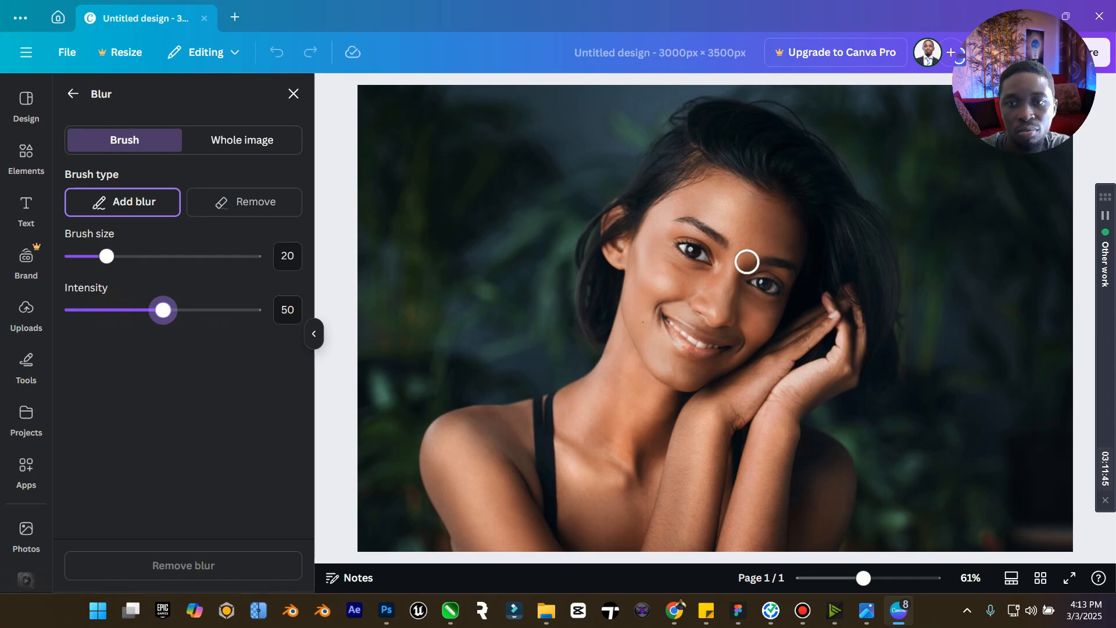
drag(728, 237, 607, 308)
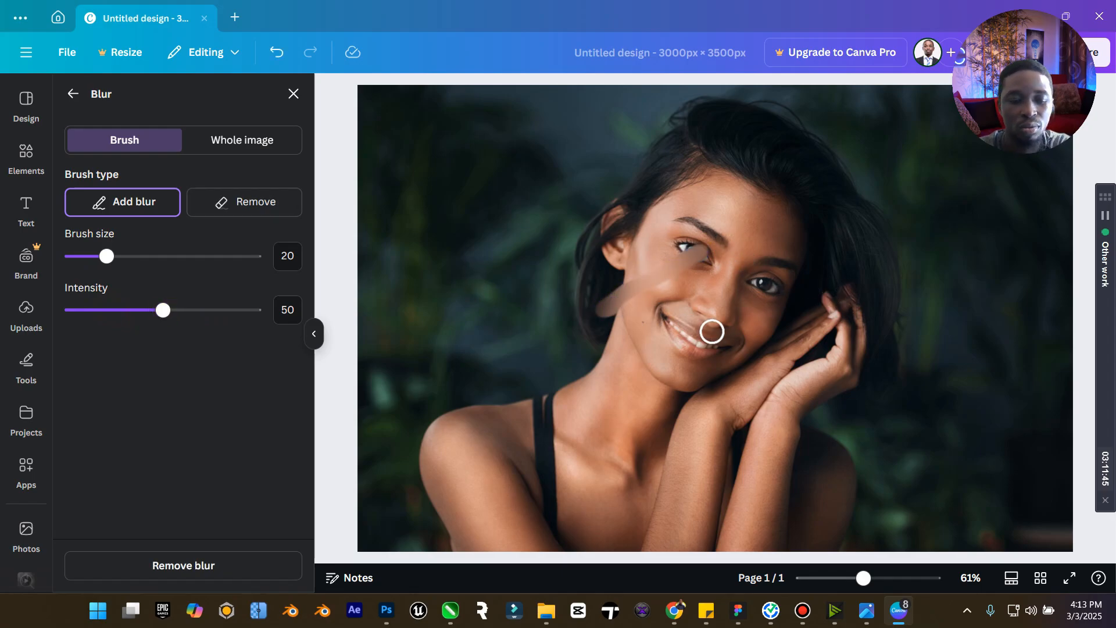
key(ctrl+z)
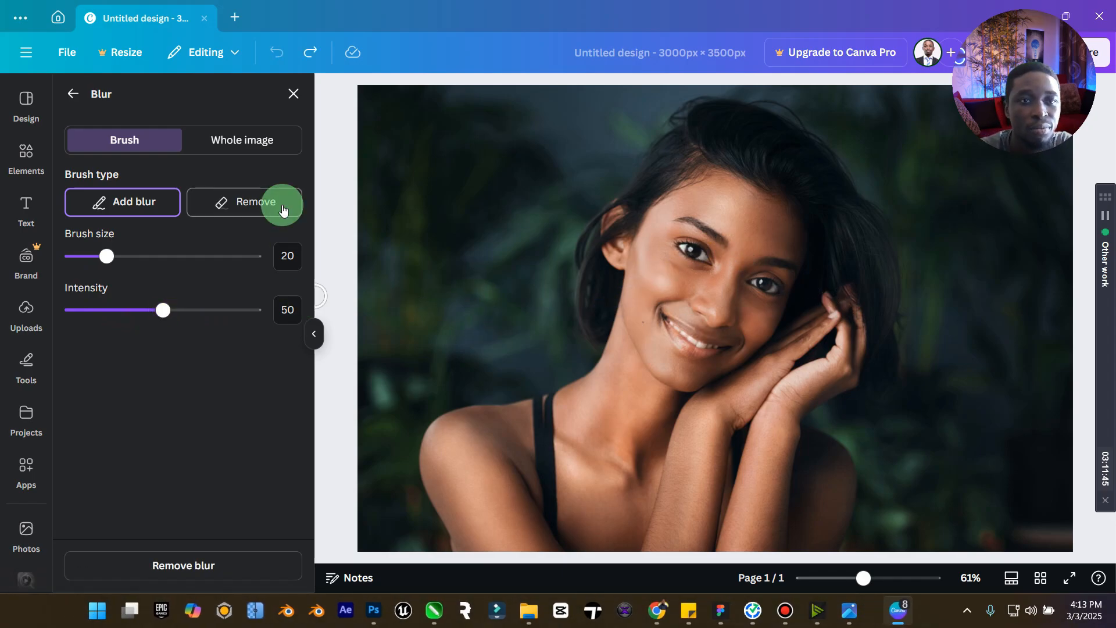
- Blur the whole image of the upper short frame with an intensity of 45.6
click(233, 141)
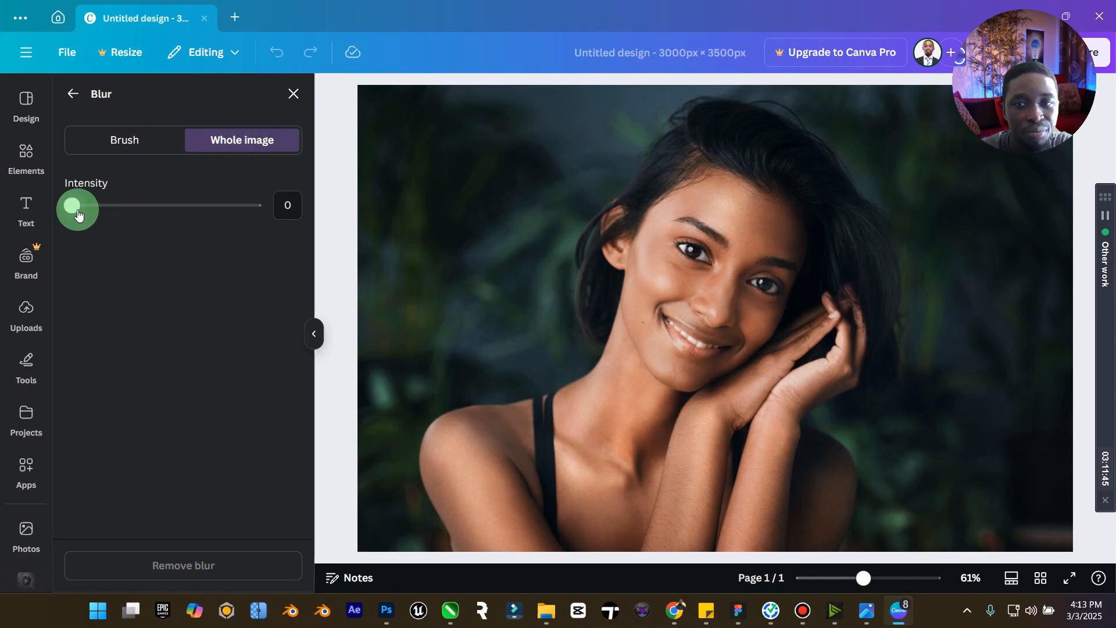
drag(75, 208, 81, 206)
click(191, 207)
click(284, 205)
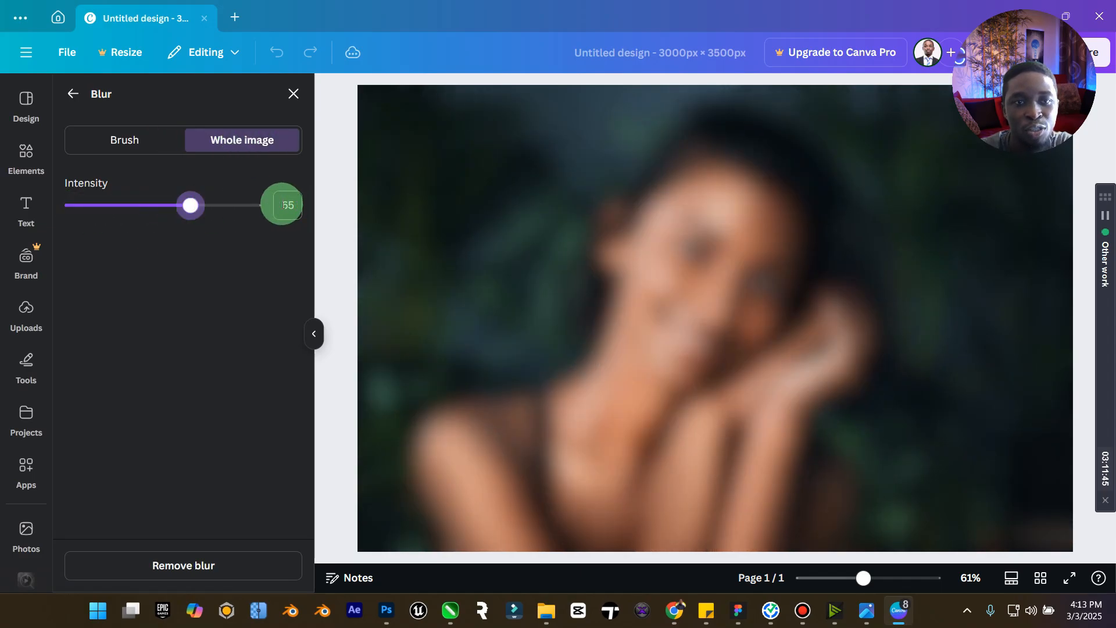
text(45.6)
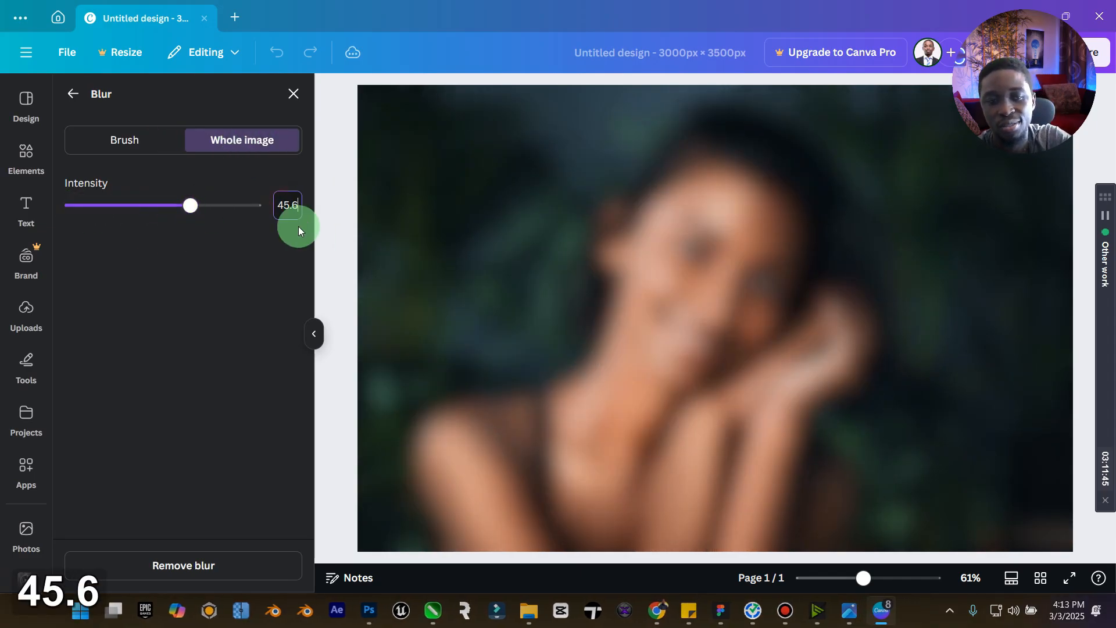
click(246, 270)
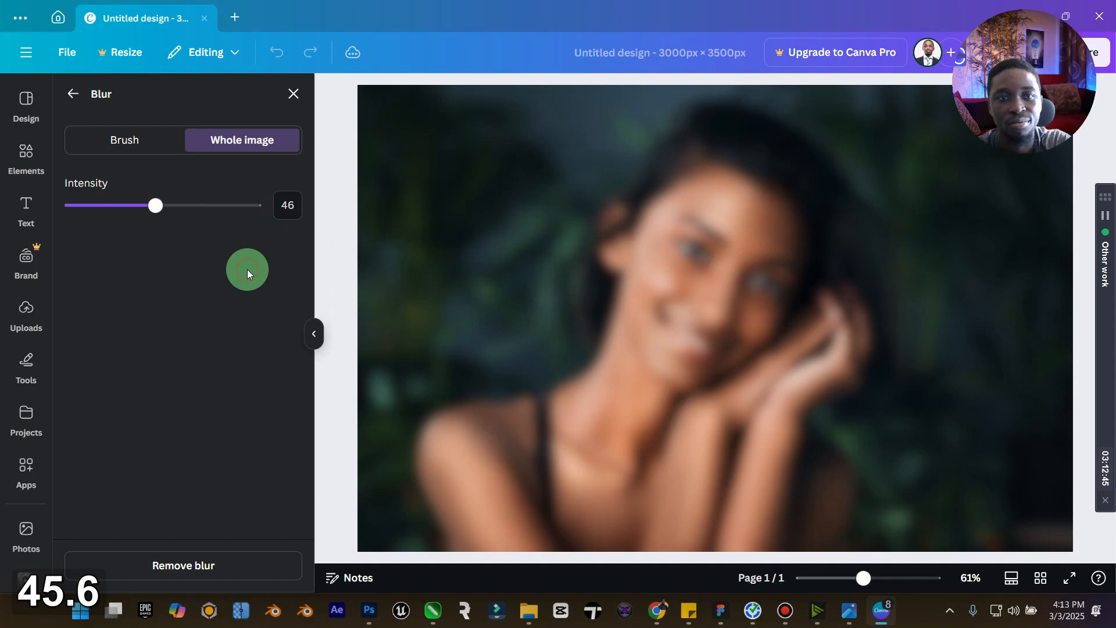
- Blur the whole image of the lower short frame with an intensity of 45.6
click(73, 97)
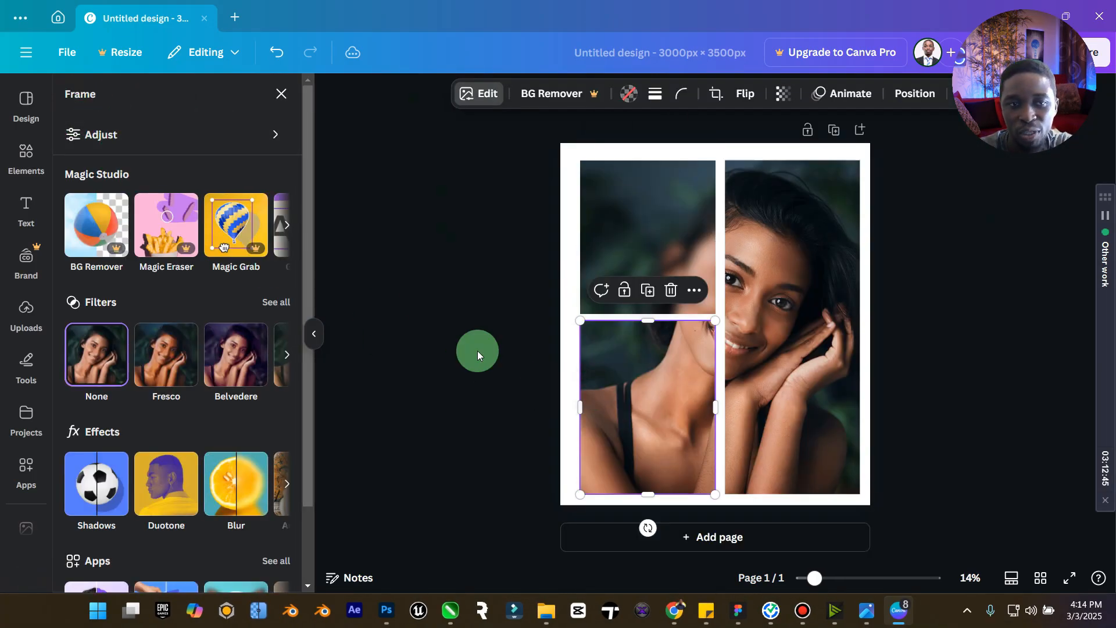
click(265, 483)
click(288, 205)
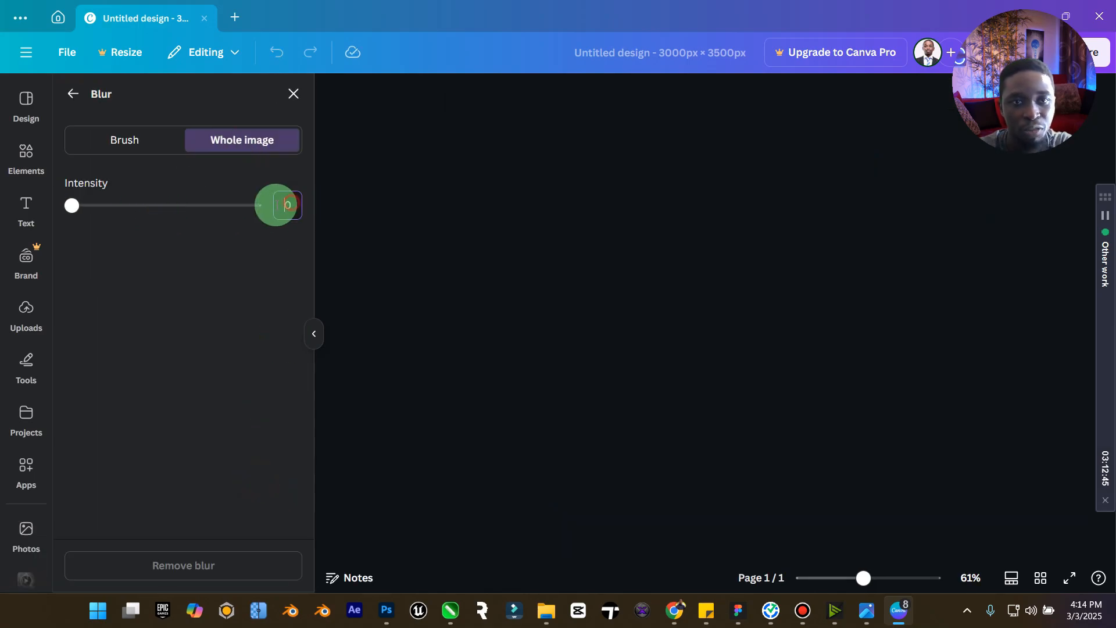
text(45)
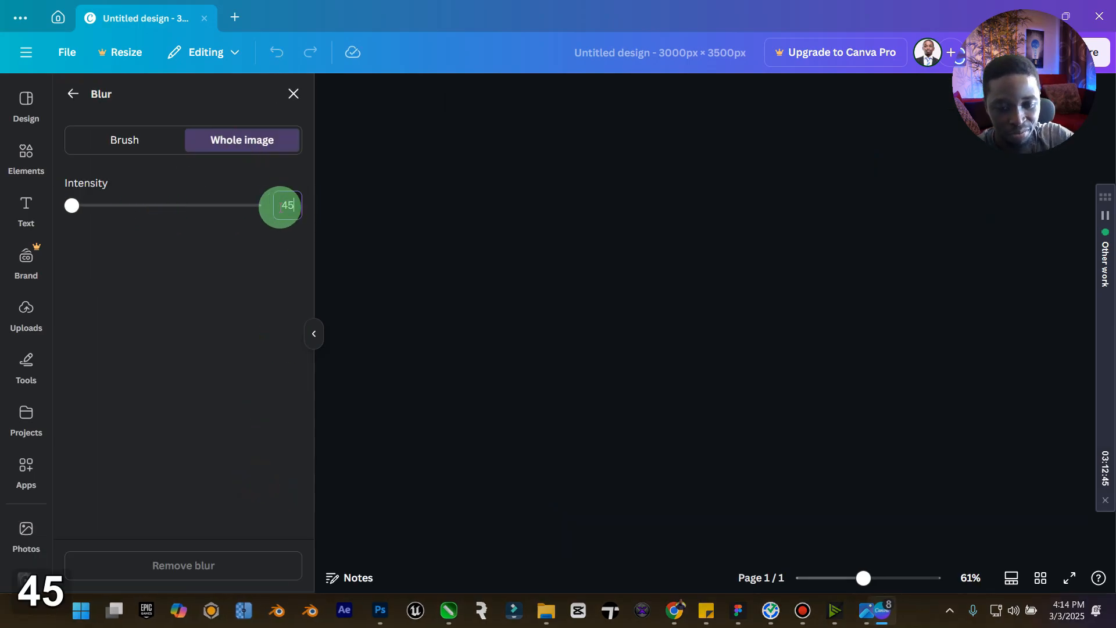
text(.6)
key(Return)
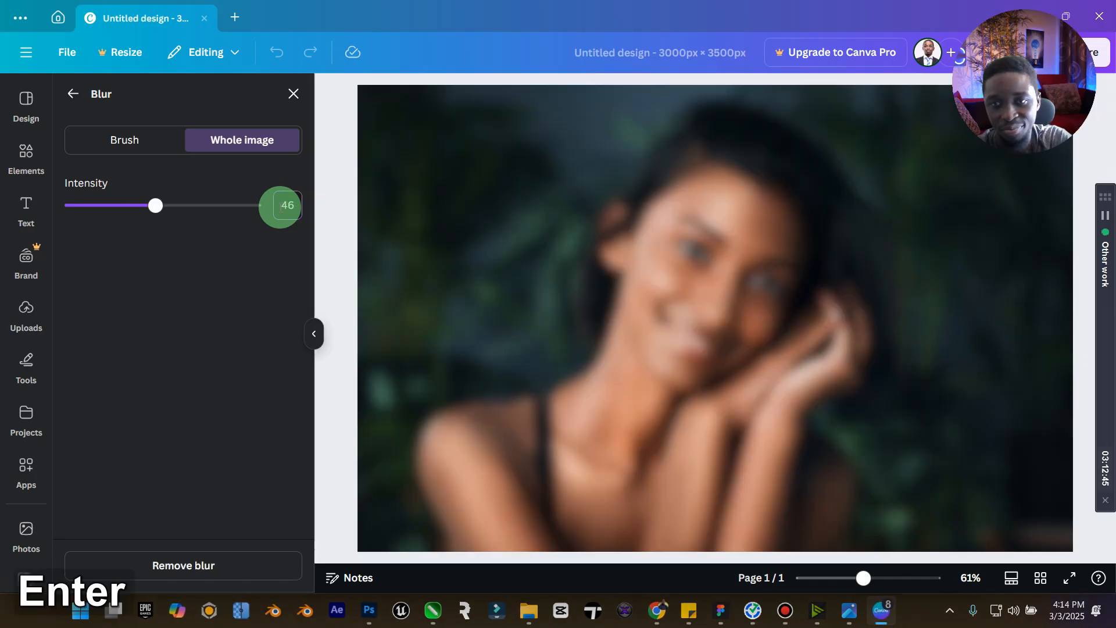
click(287, 92)
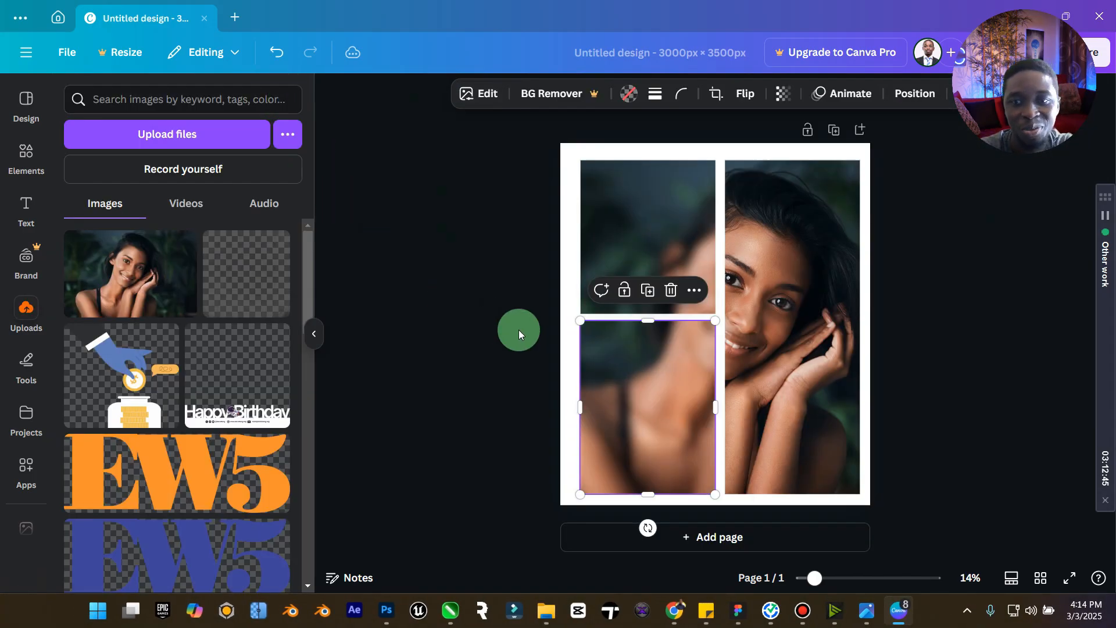
click(471, 356)
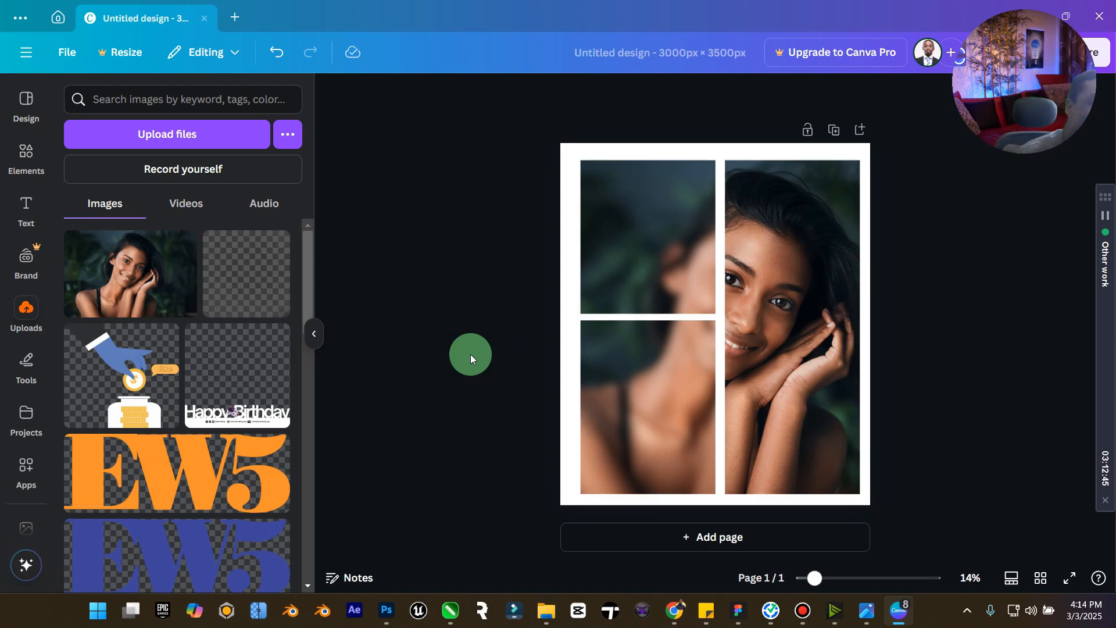
- Open the full filter collection for the tall frame's portrait and browse it as far as the Mono group
click(738, 330)
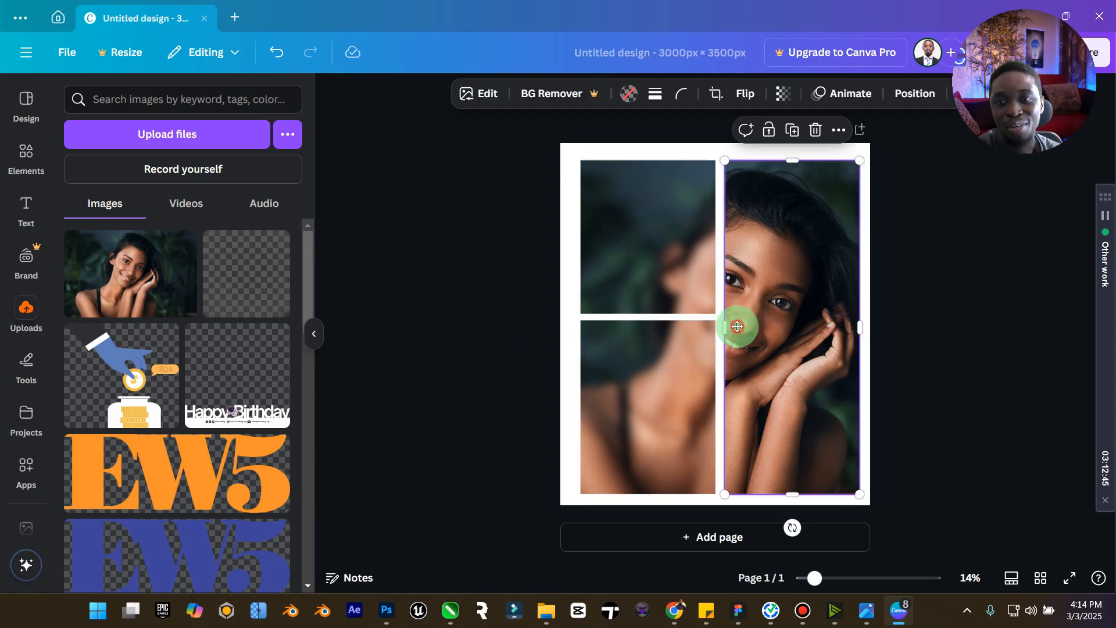
double_click(737, 327)
click(511, 130)
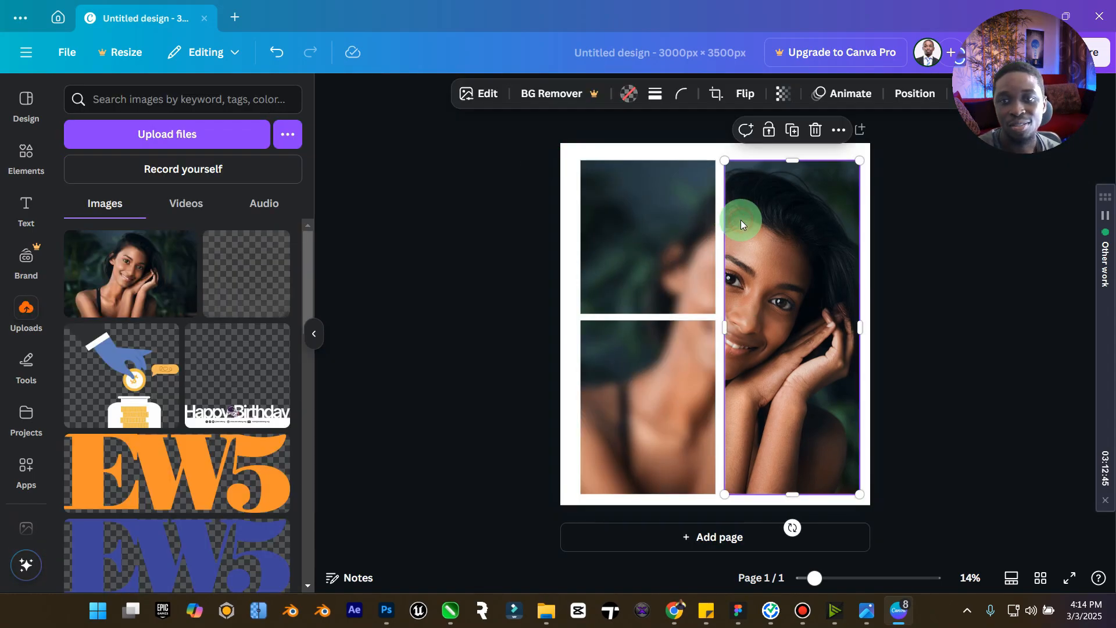
click(490, 95)
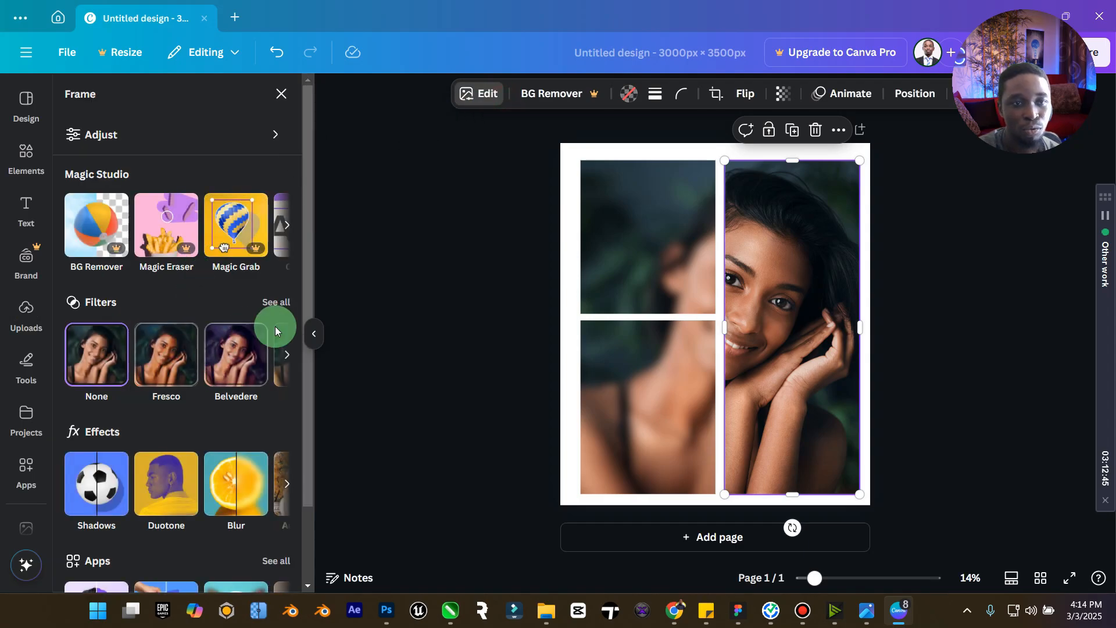
click(277, 303)
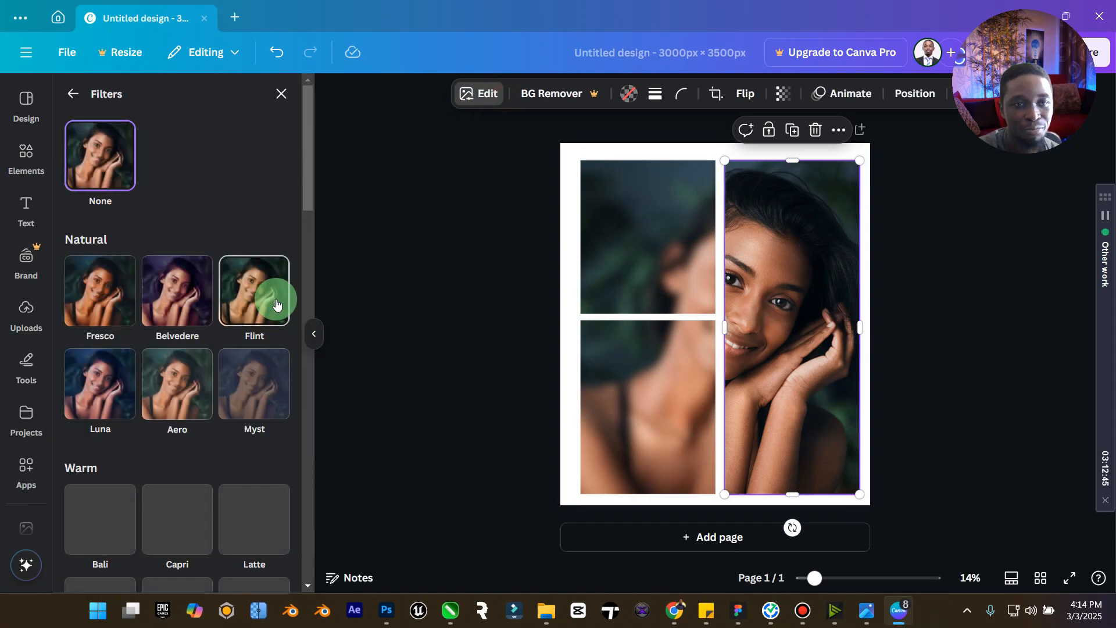
scroll(210, 345, down, 6)
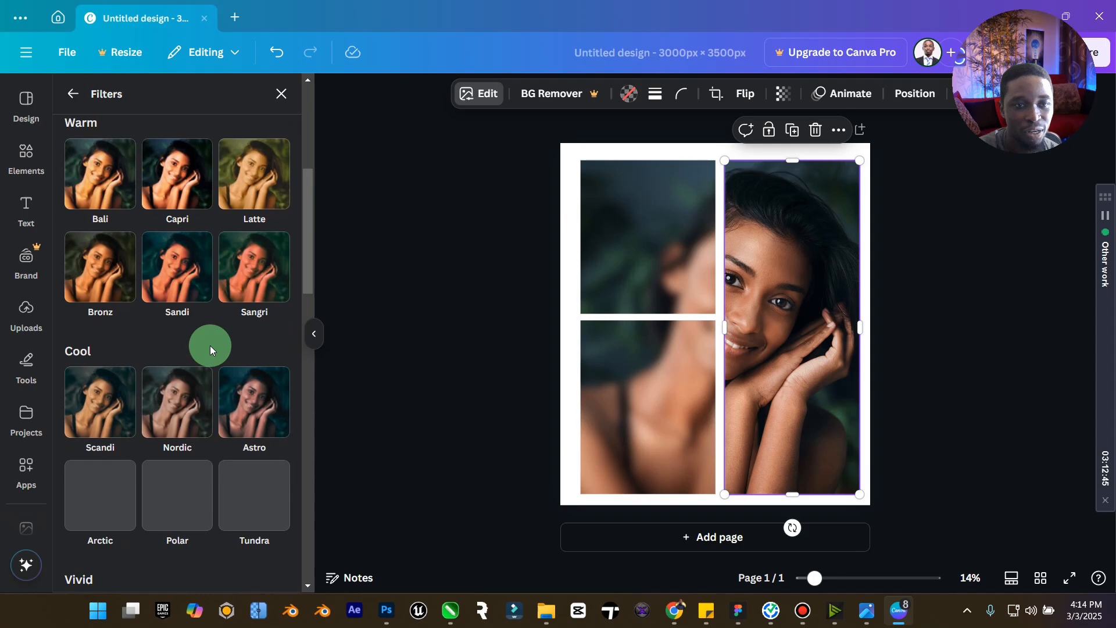
scroll(211, 345, down, 4)
scroll(227, 328, down, 2)
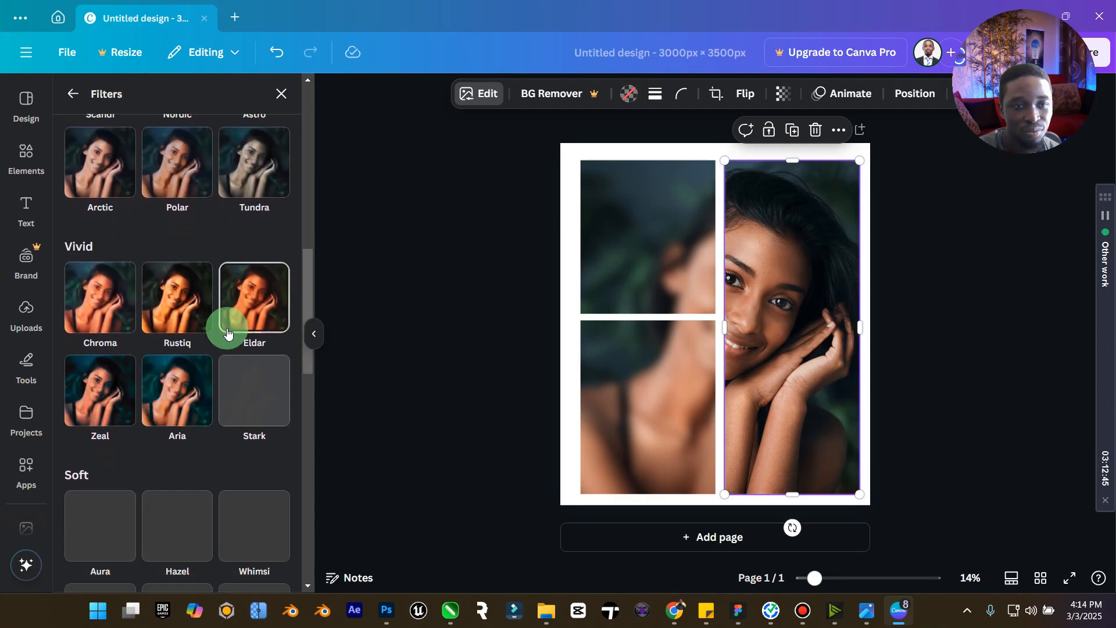
scroll(226, 330, down, 5)
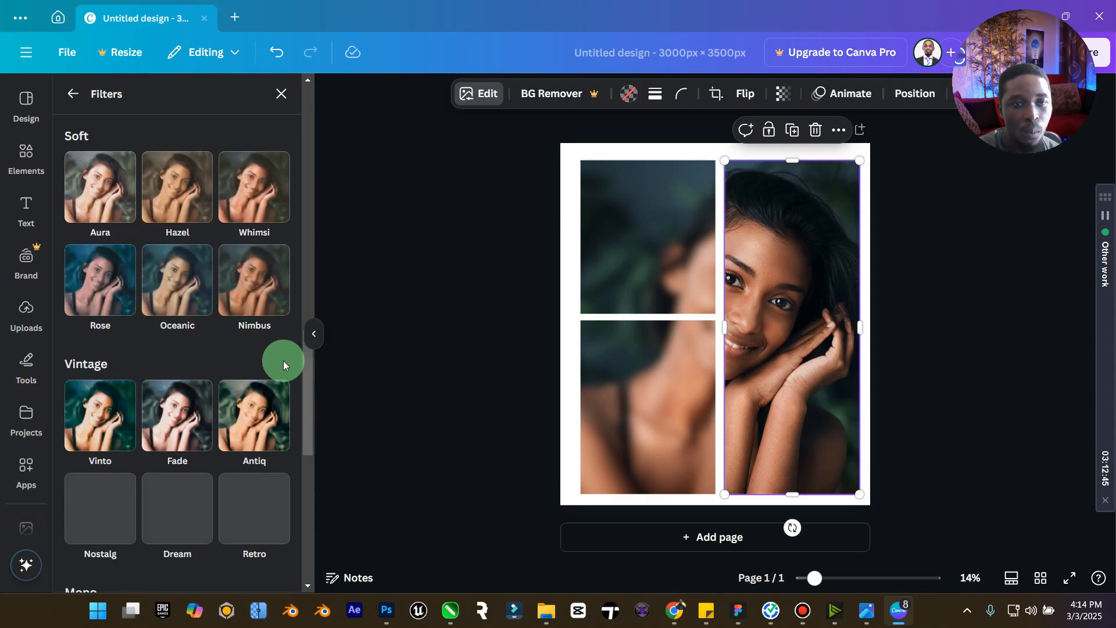
scroll(282, 365, down, 6)
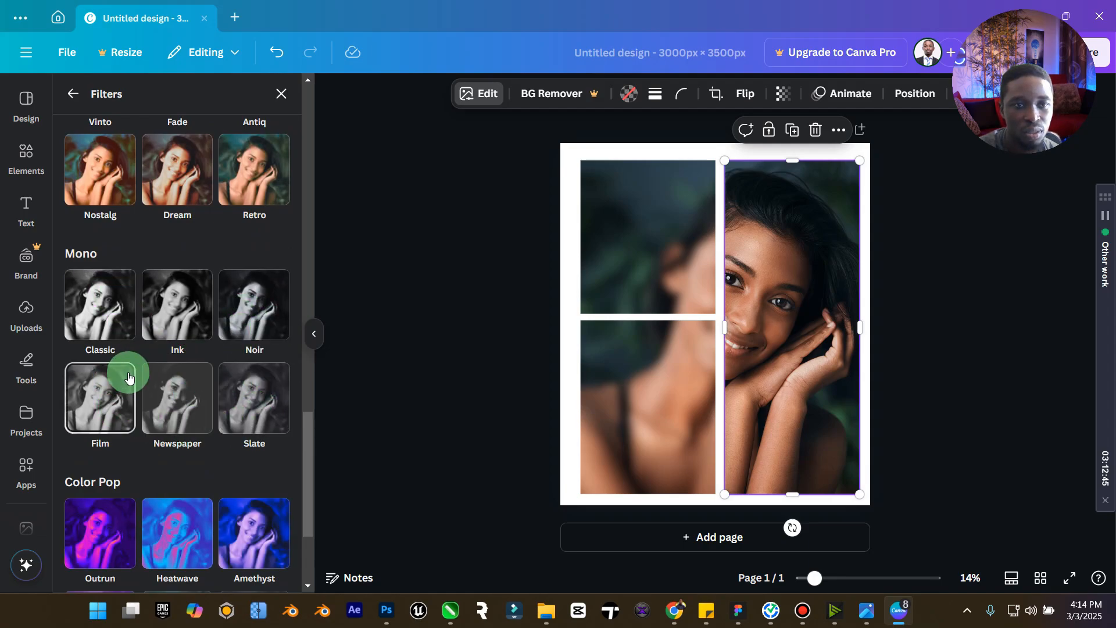
- Try the Mono filters Slate, Film, Noir, Ink and Classic on the tall frame's portrait, and leave the filter collection
click(254, 400)
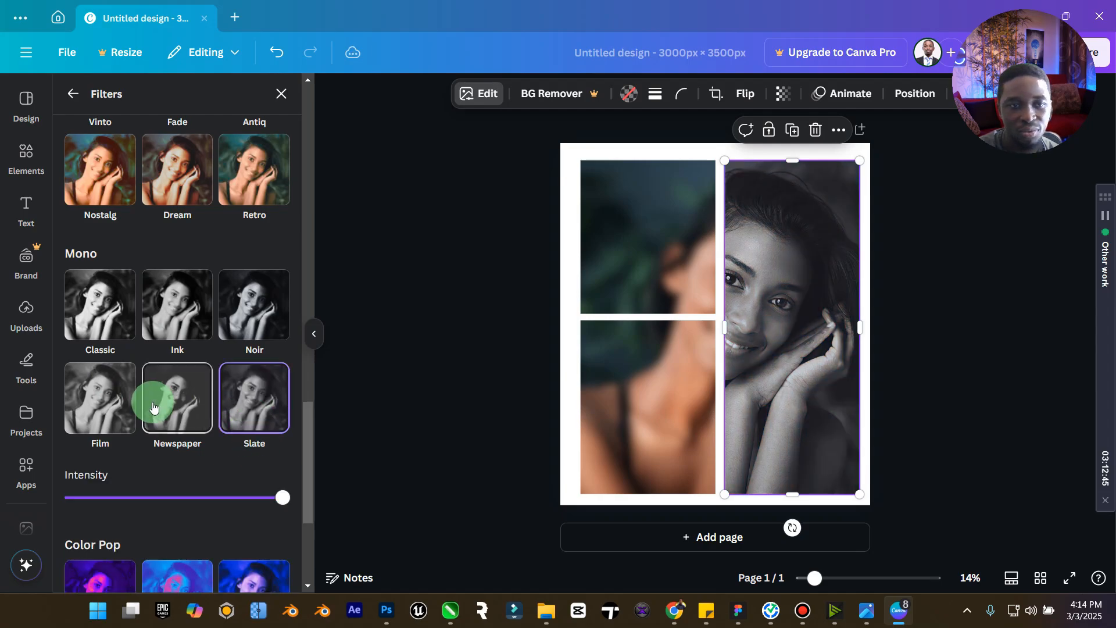
click(96, 392)
click(265, 318)
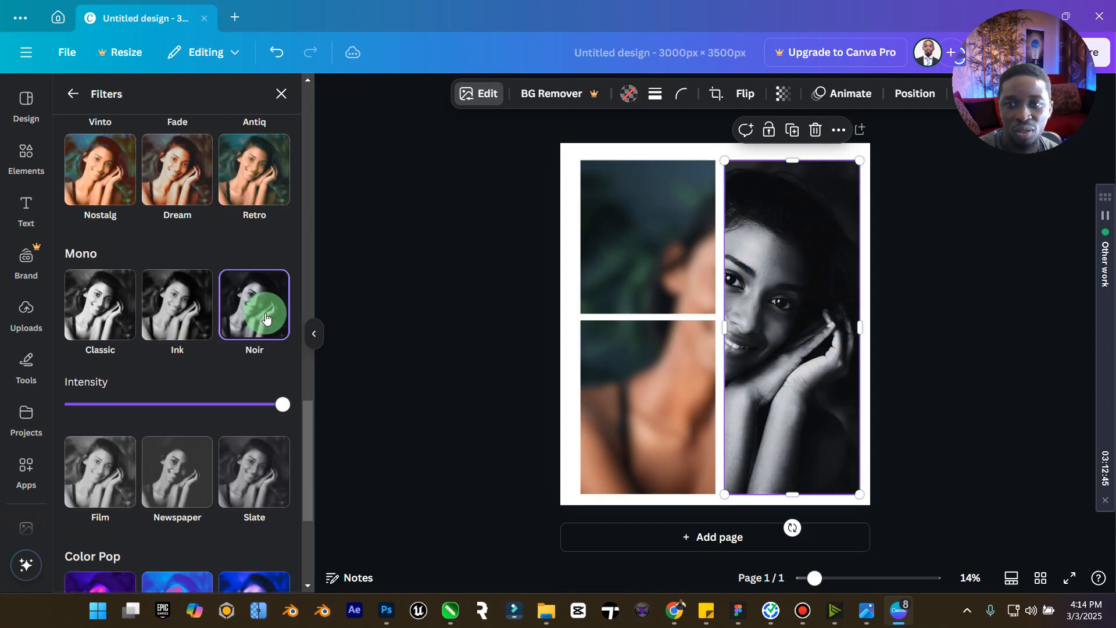
click(179, 304)
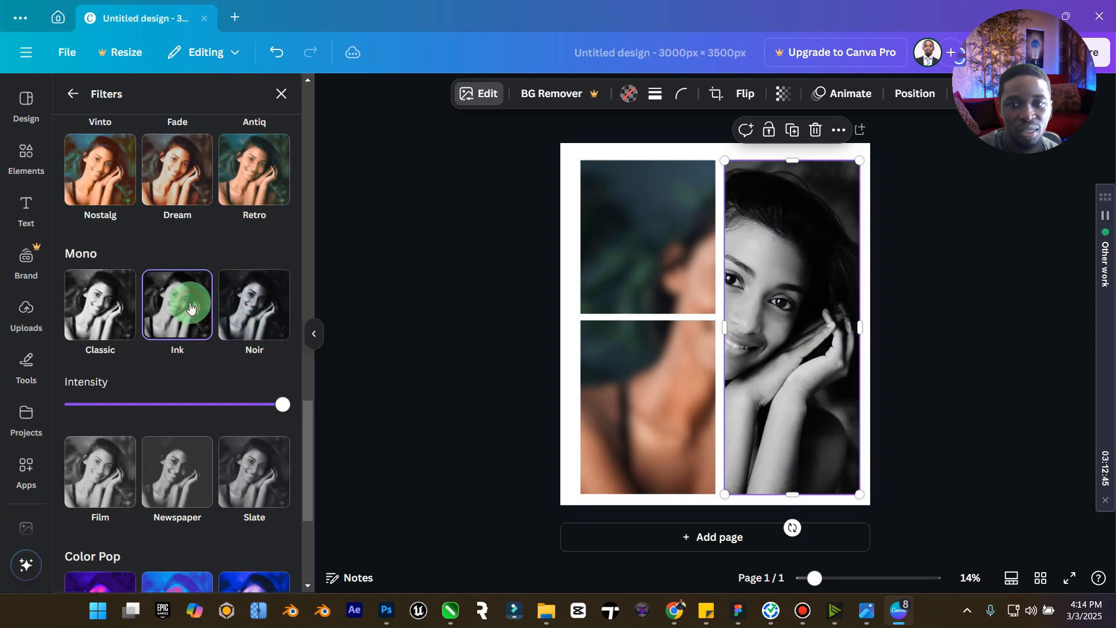
click(94, 312)
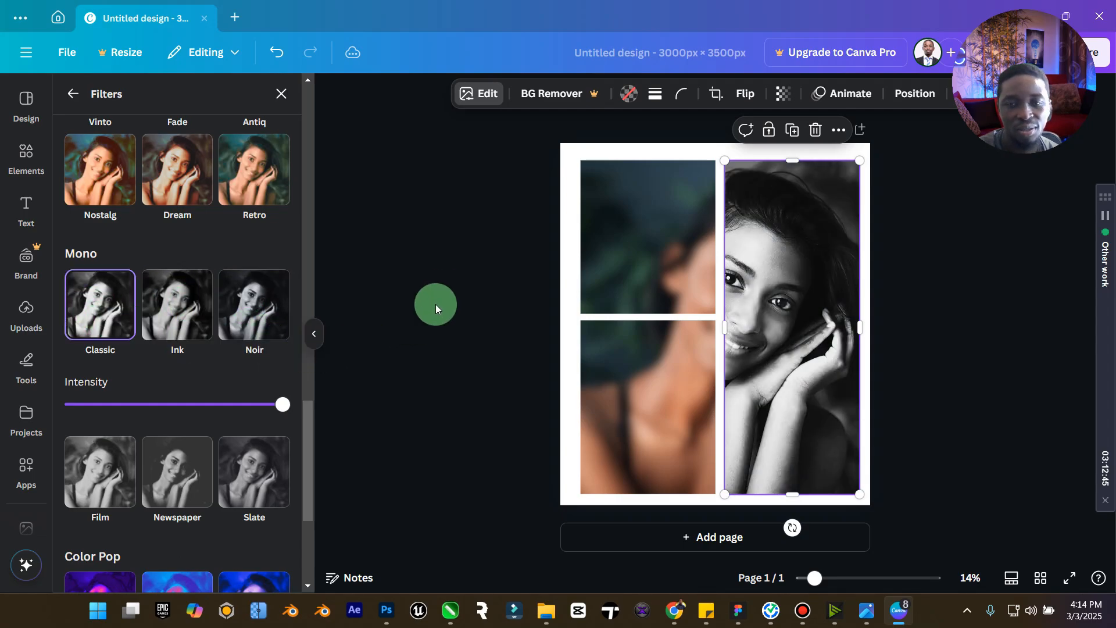
scroll(187, 435, down, 1)
scroll(187, 435, down, 3)
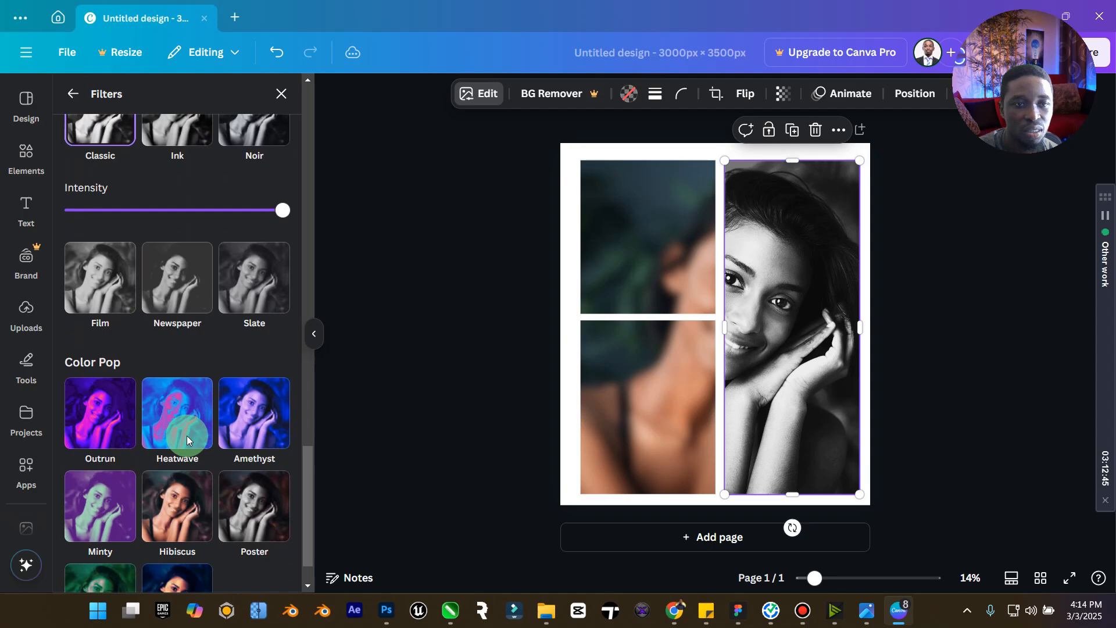
scroll(183, 445, up, 8)
click(92, 96)
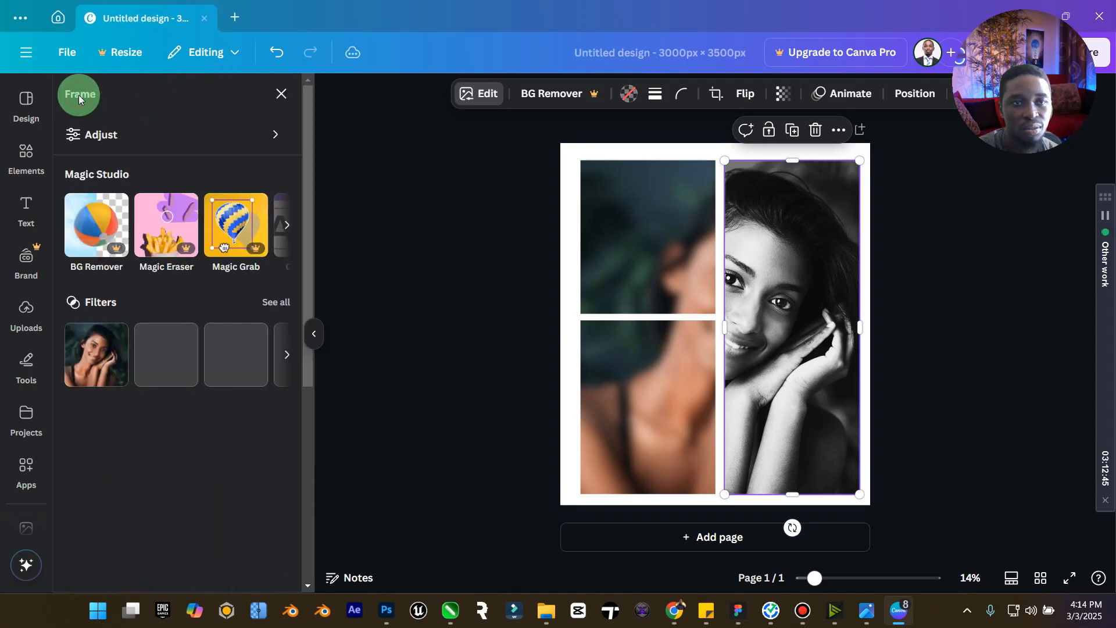
- Undo all the Mono filter changes on the tall frame's portrait
scroll(198, 306, down, 3)
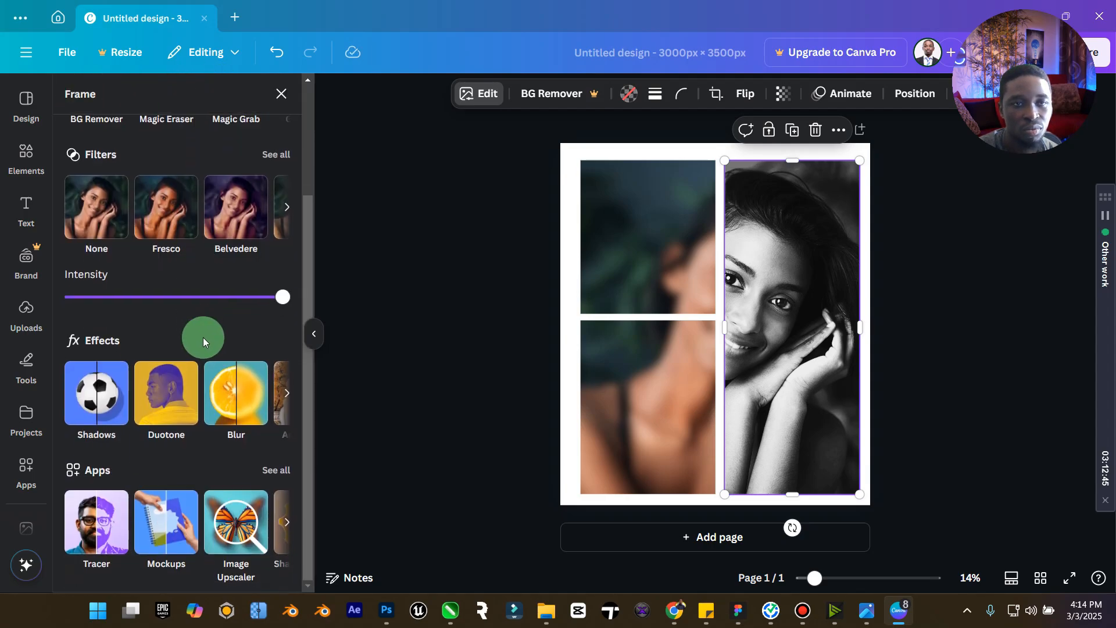
scroll(203, 337, up, 3)
key(ctrl+z)
key(ctrl+z)
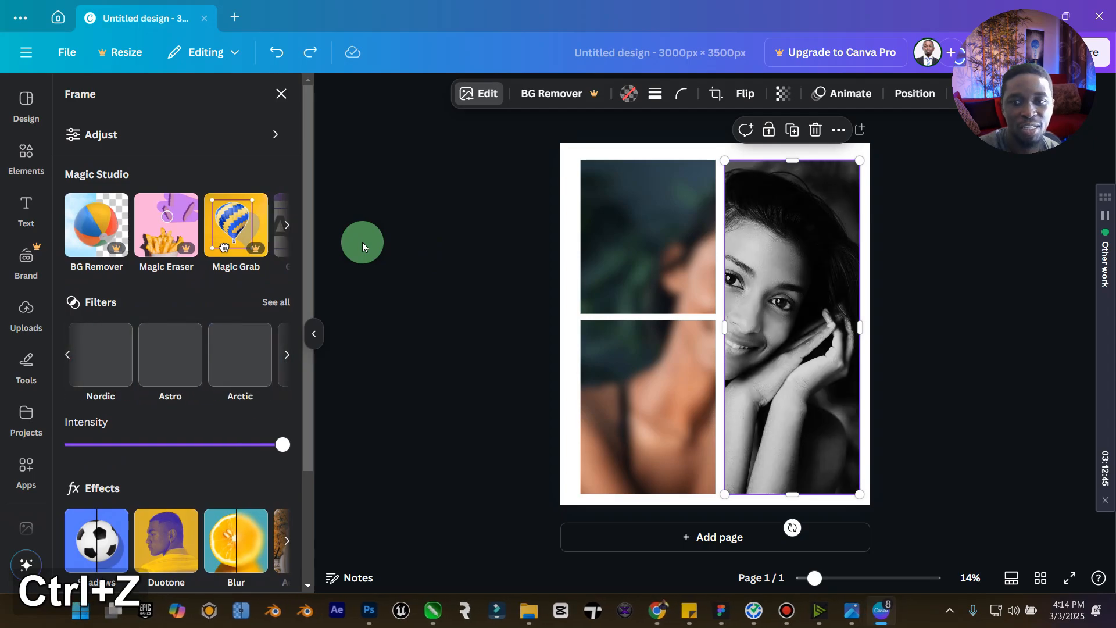
key(ctrl+z)
key(ctrl+z)
key(ctrl+z)
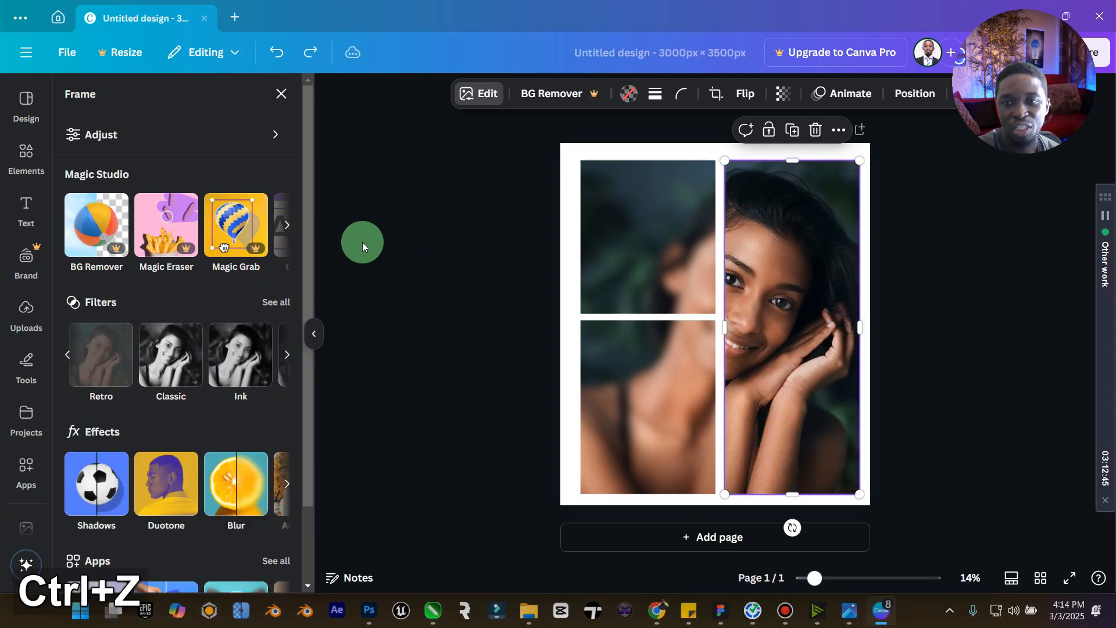
- Adjust the tall frame's portrait to black and white by setting its saturation to -100
click(64, 131)
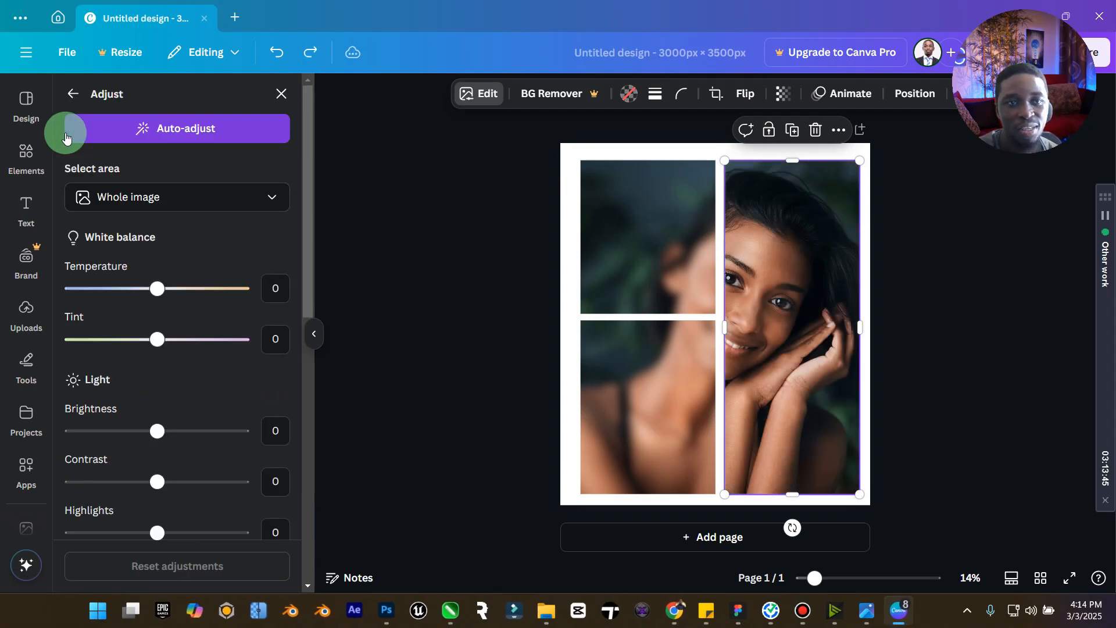
scroll(205, 388, down, 3)
scroll(207, 391, down, 1)
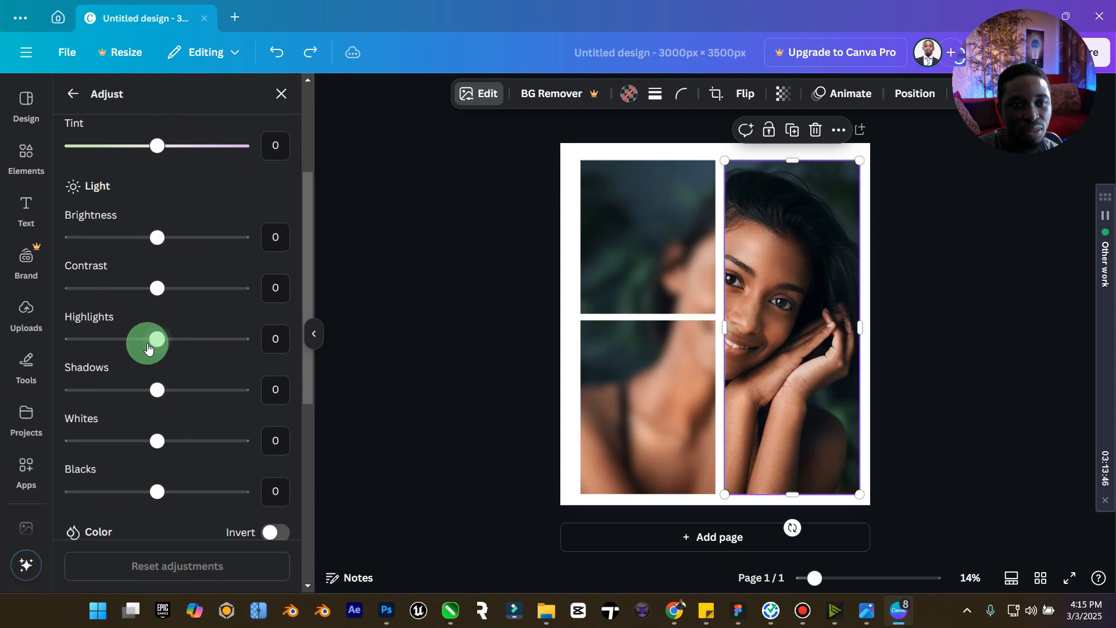
scroll(157, 352, down, 1)
scroll(166, 325, down, 4)
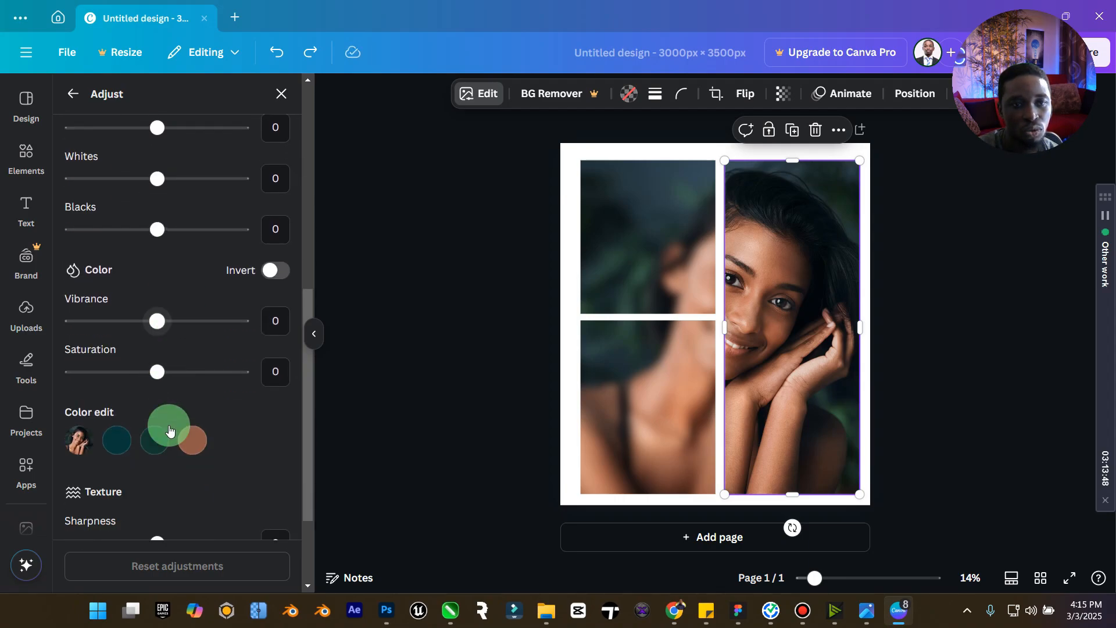
scroll(169, 430, down, 1)
drag(158, 342, 0, 347)
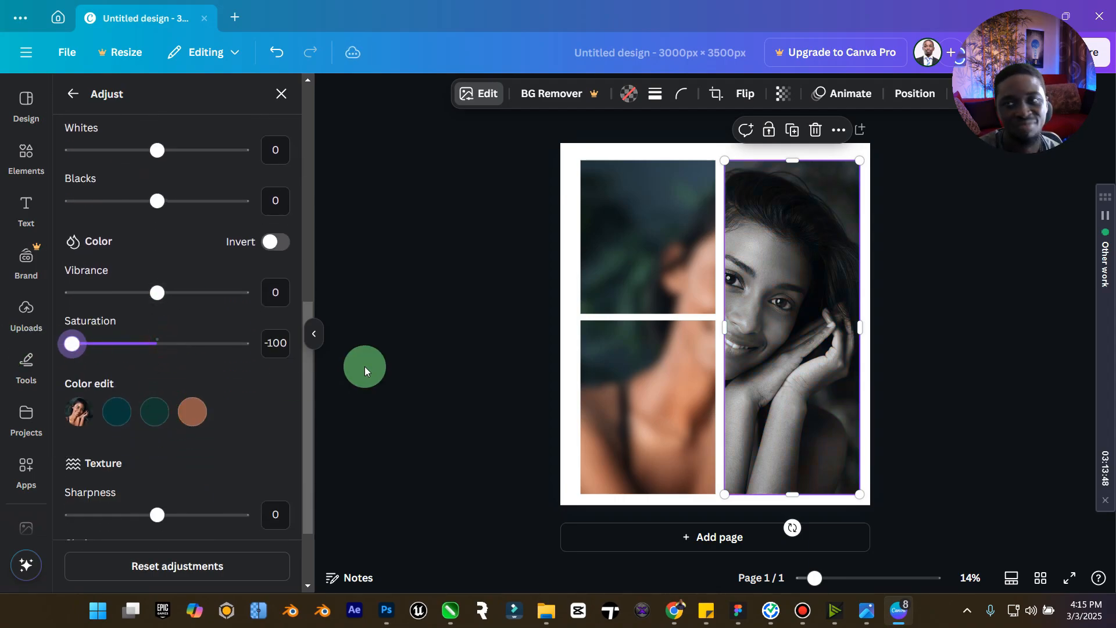
- Set the saturation of the upper and lower short frames' photos to -100, and deselect everything
click(614, 275)
drag(154, 343, 6, 347)
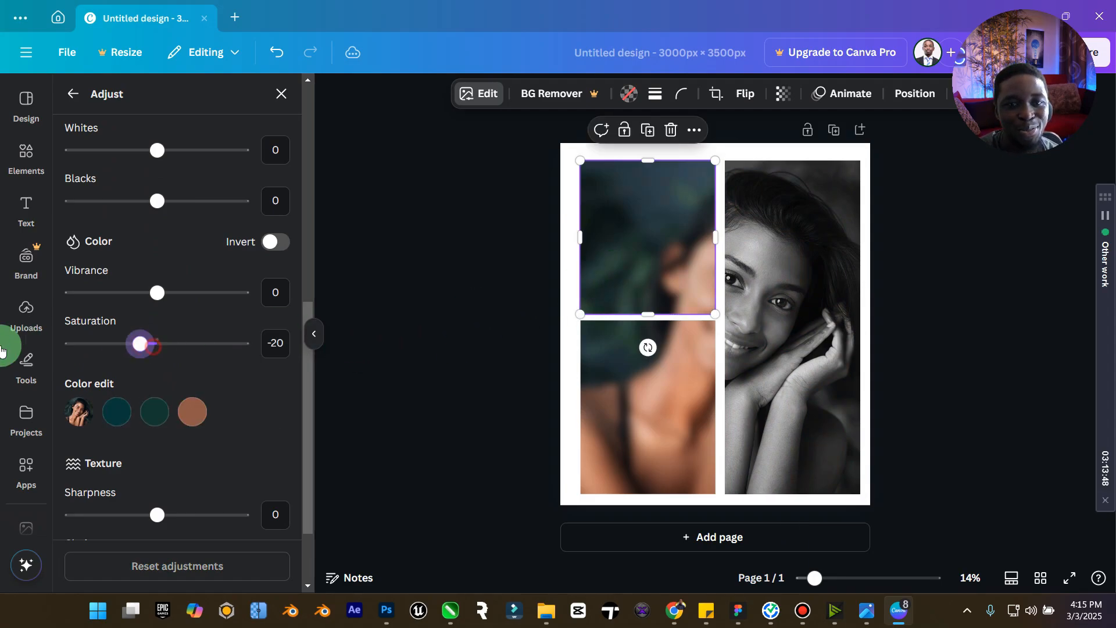
click(613, 394)
drag(152, 343, 4, 346)
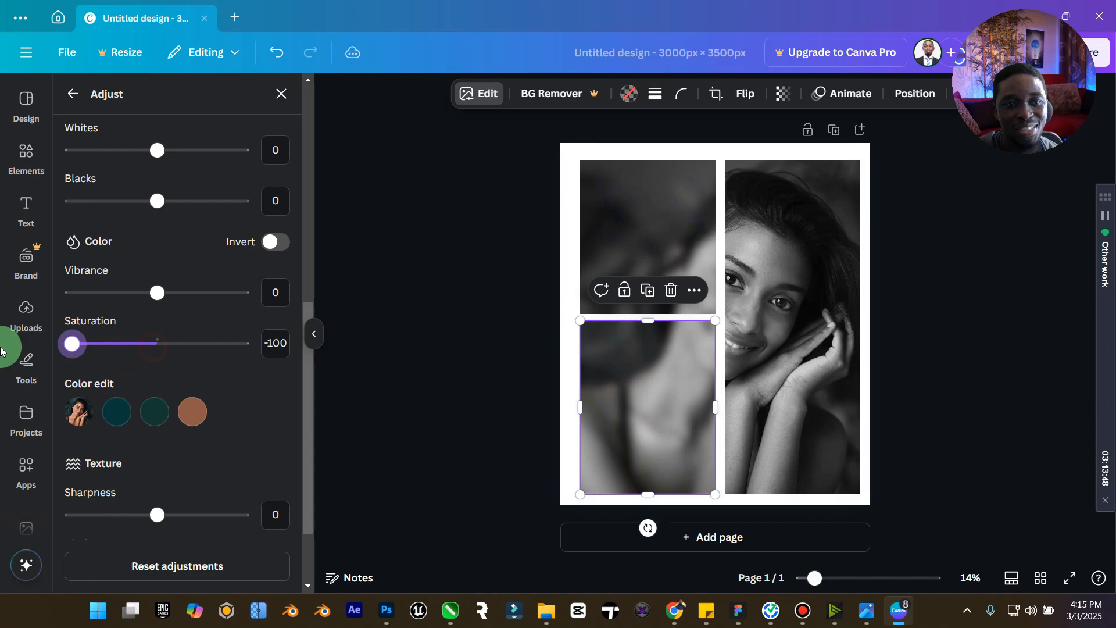
click(382, 267)
click(436, 330)
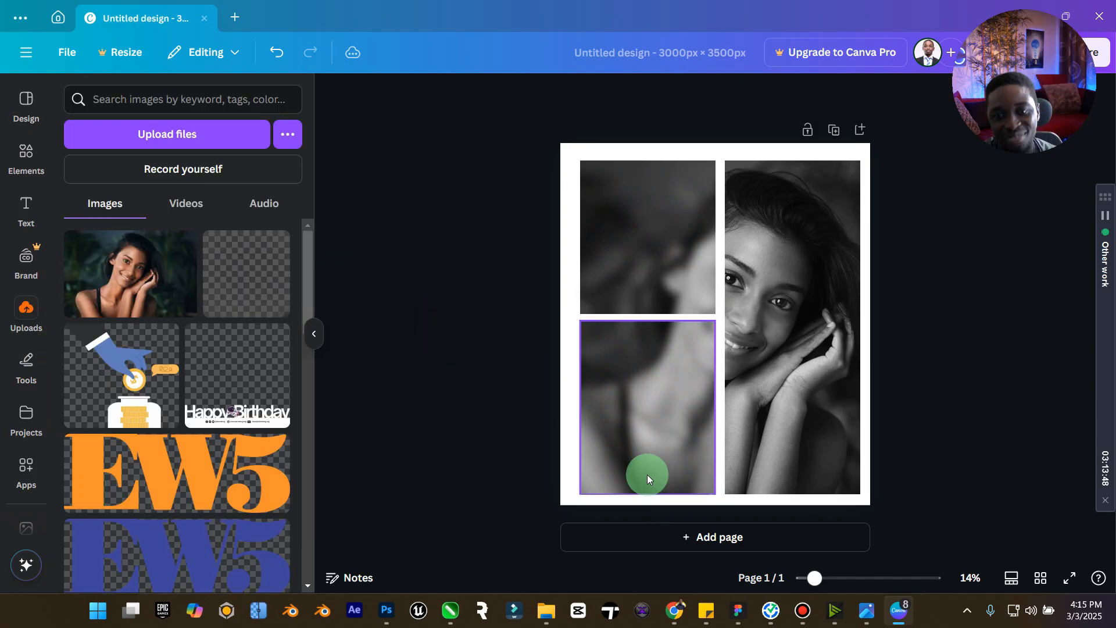
- Switch to Chrome, close the Canva login page, and copy the heading "Runway models" from the Indeed article on modelling types
click(682, 601)
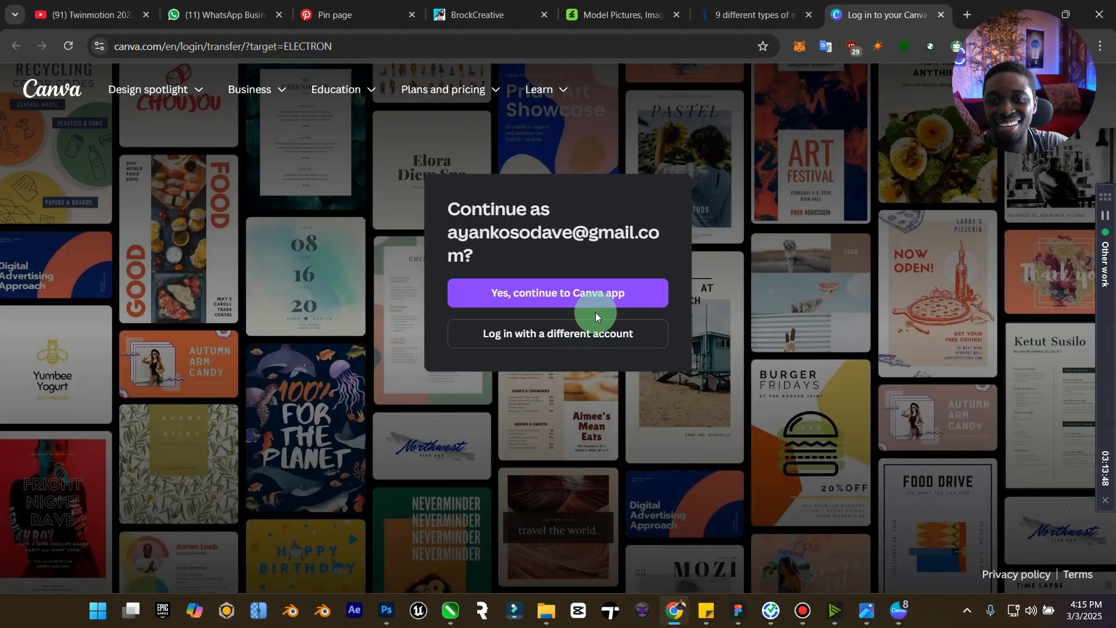
click(941, 14)
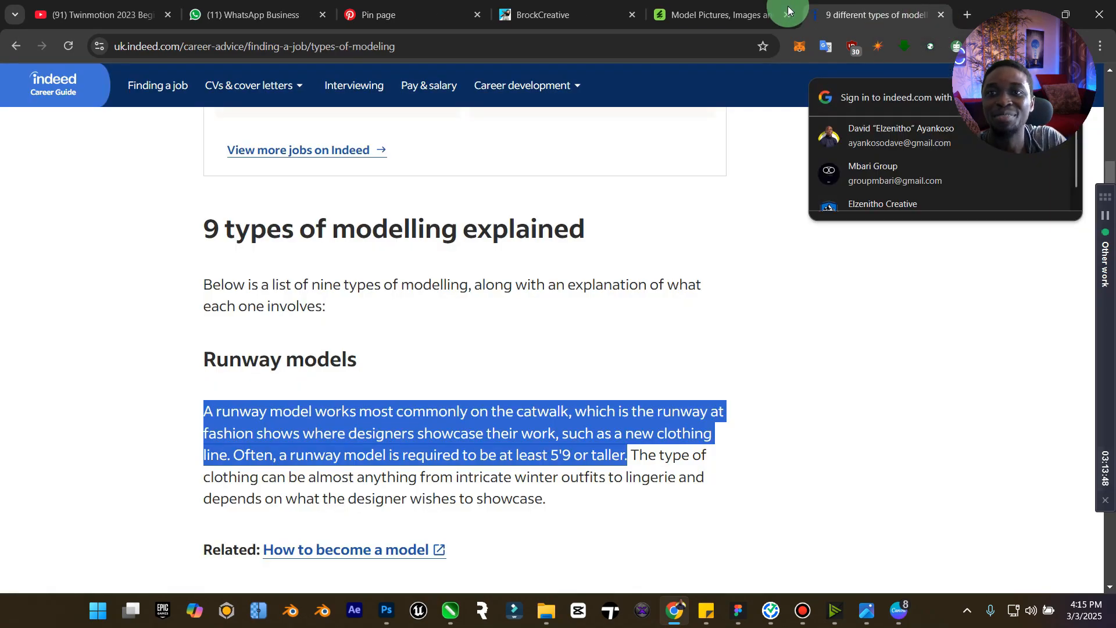
drag(356, 362, 220, 360)
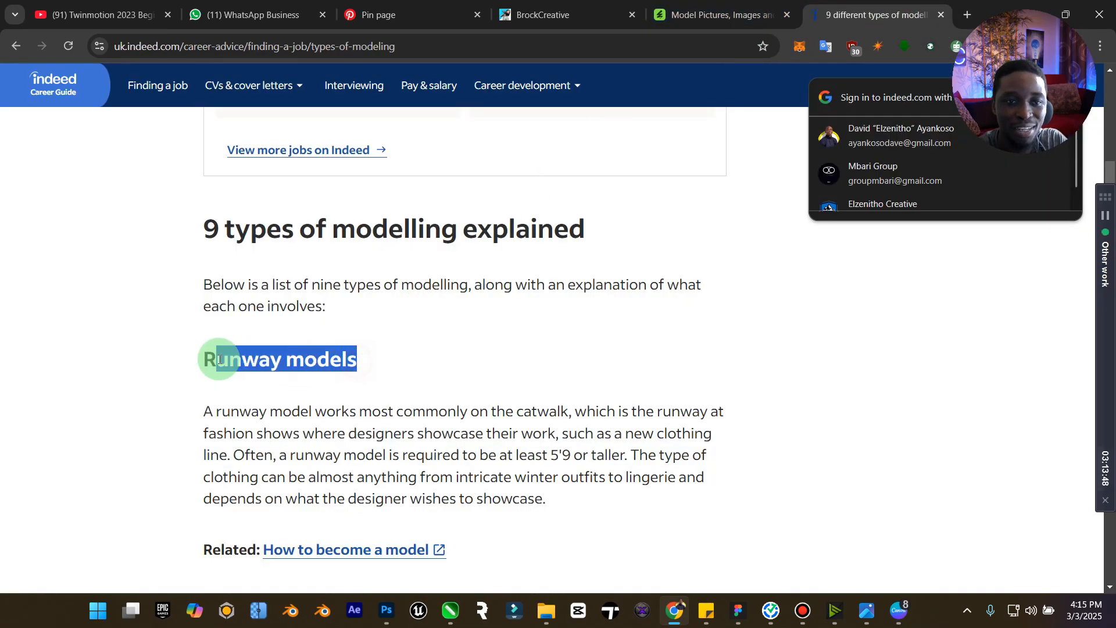
key(ctrl+c)
- Switch back to Canva and lock the tall frame and the lower short frame in place, then deselect them
click(1018, 9)
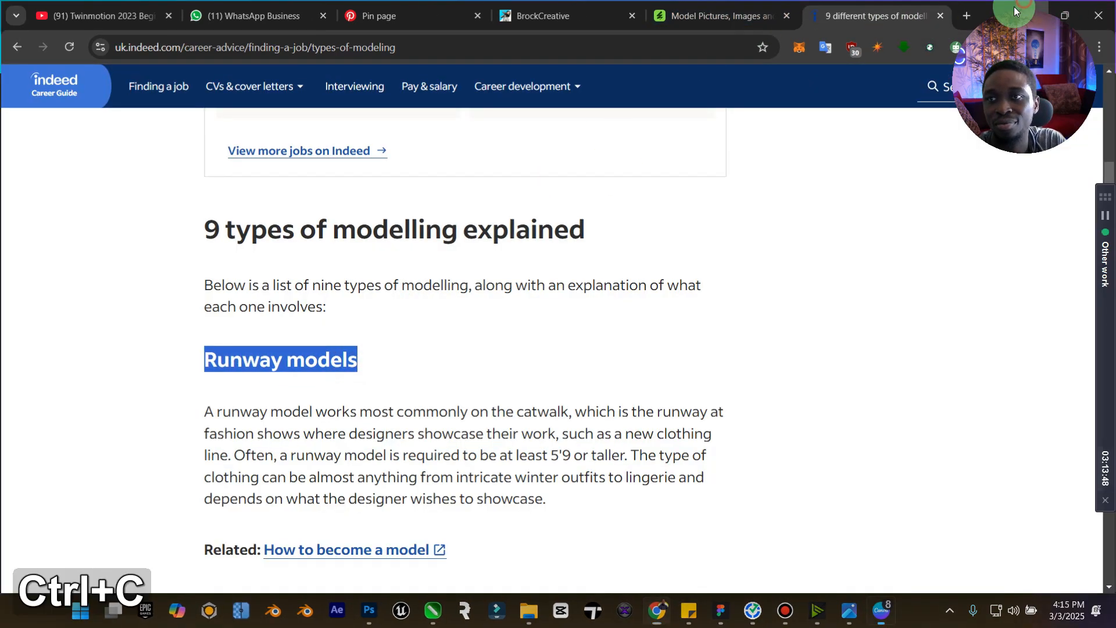
click(26, 209)
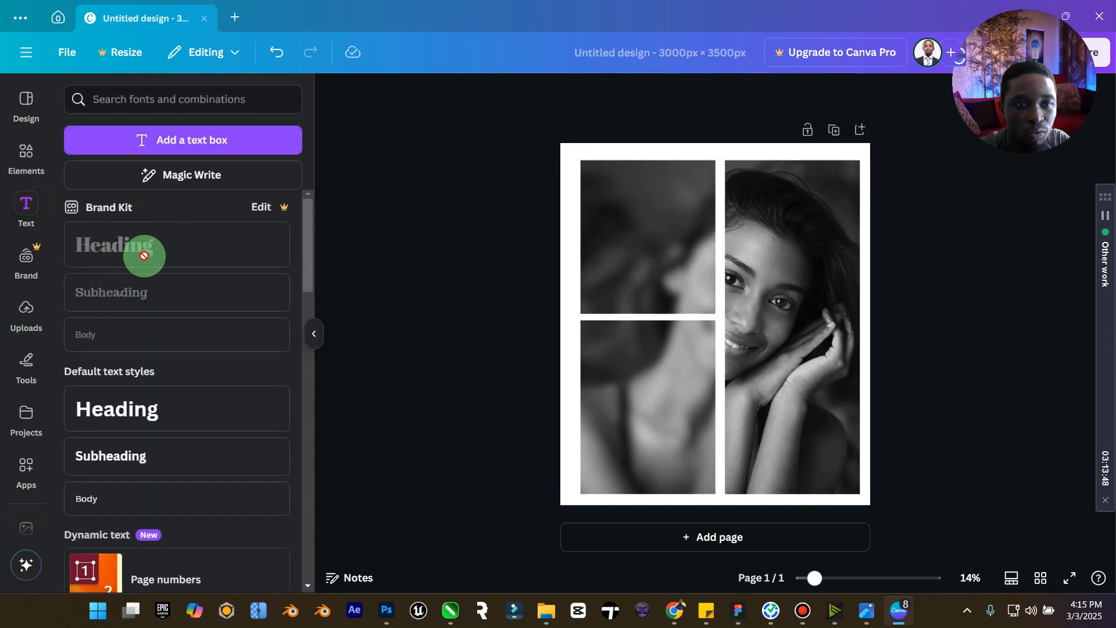
click(563, 310)
click(491, 304)
click(650, 242)
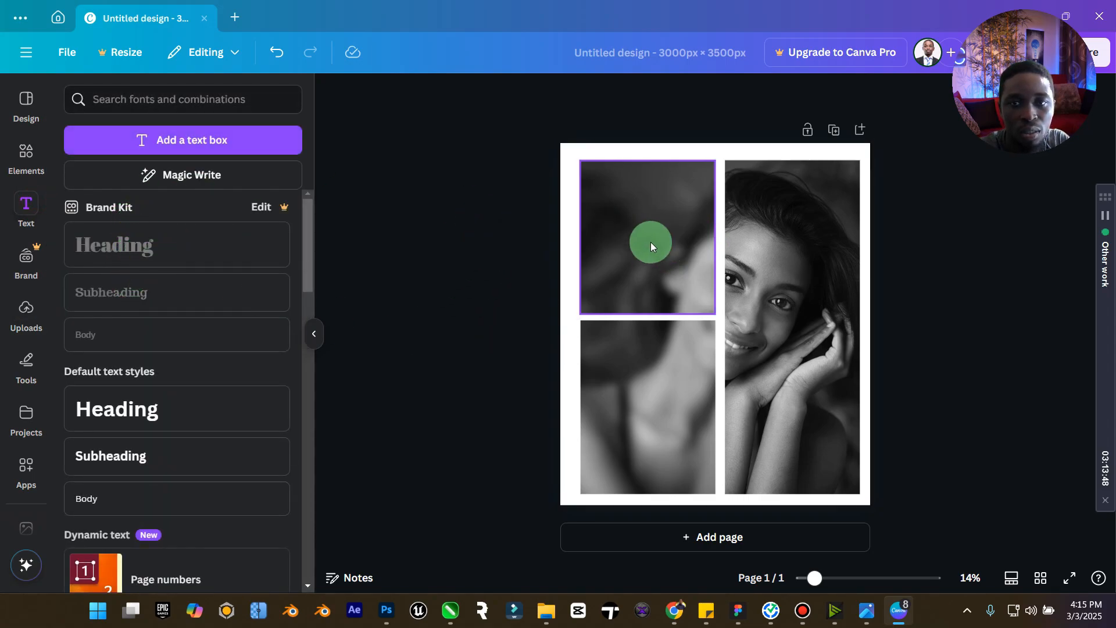
click(775, 186)
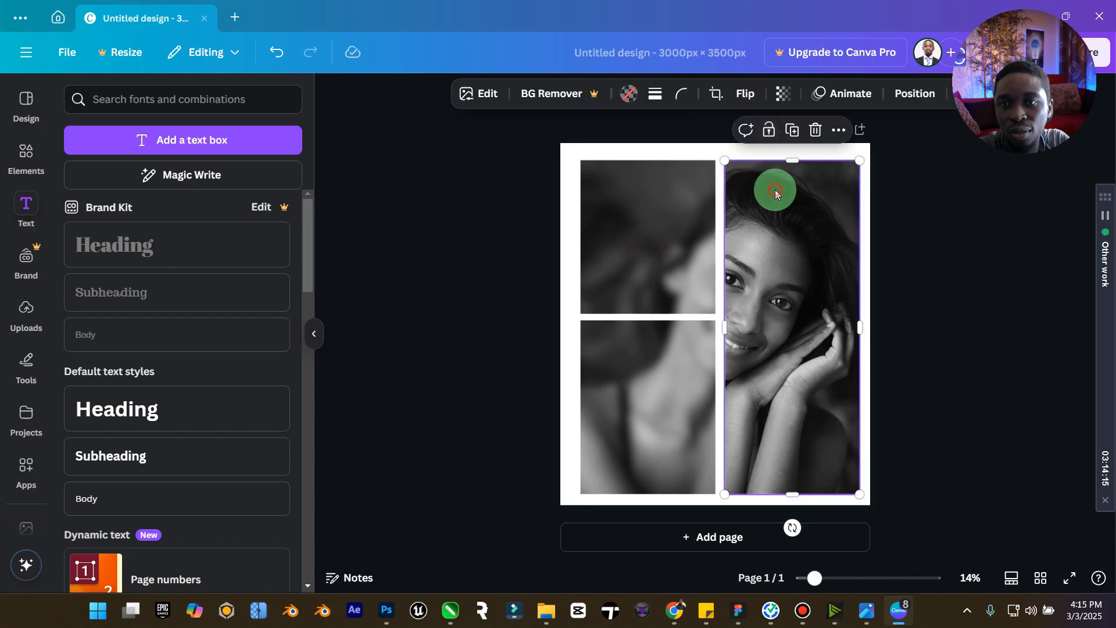
click(770, 130)
click(698, 342)
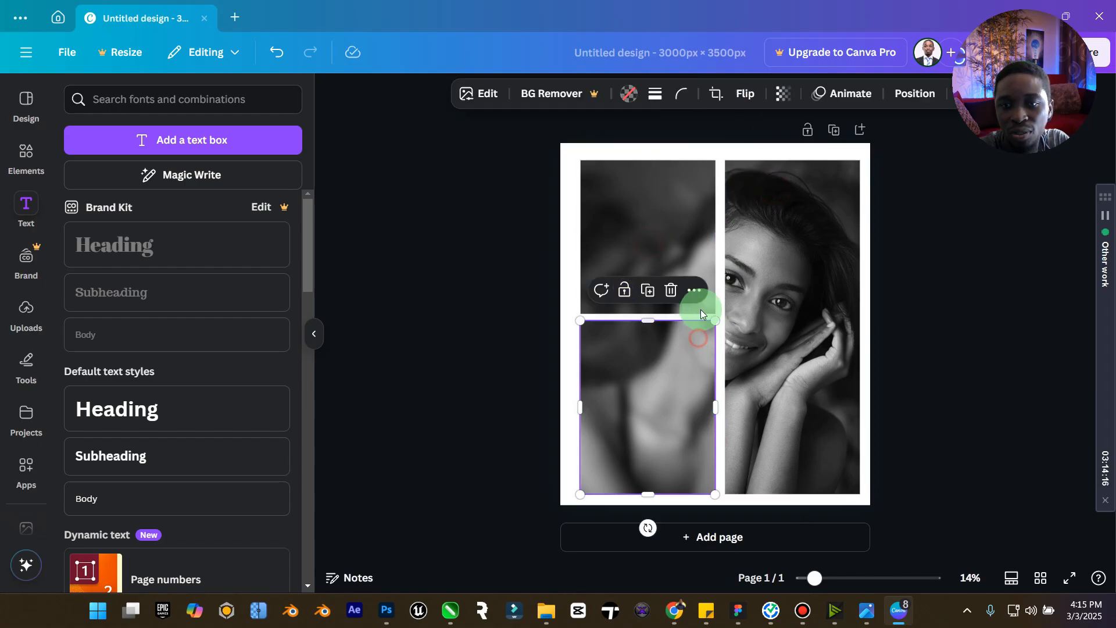
click(628, 291)
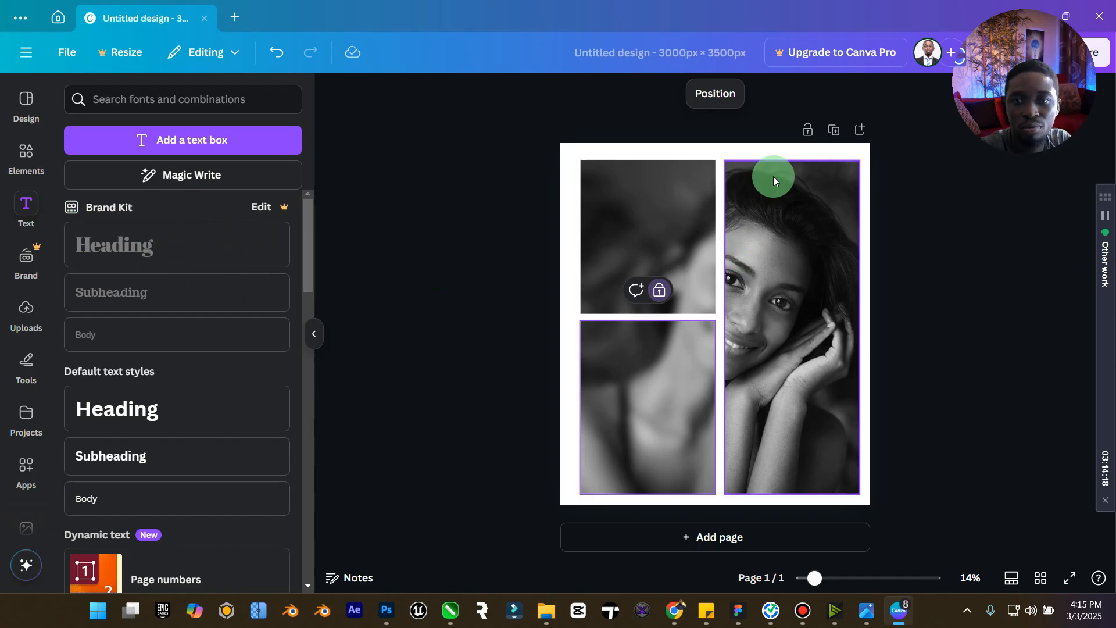
click(746, 124)
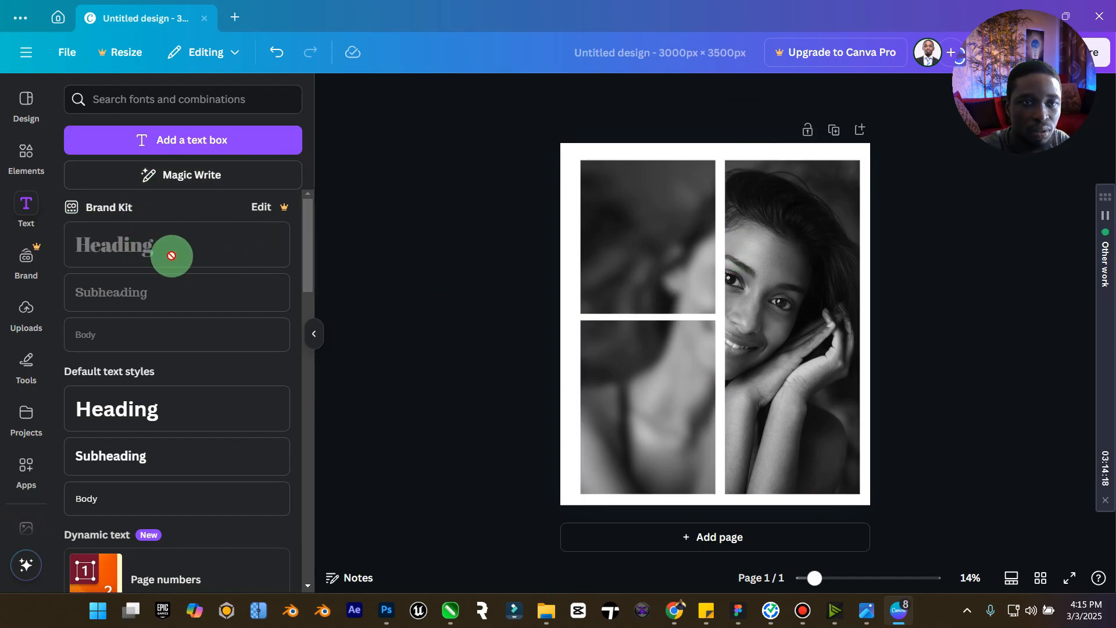
- Add a default heading with the copied text "Runway models", left-aligned and wrapped onto two lines
click(167, 419)
key(ctrl+v)
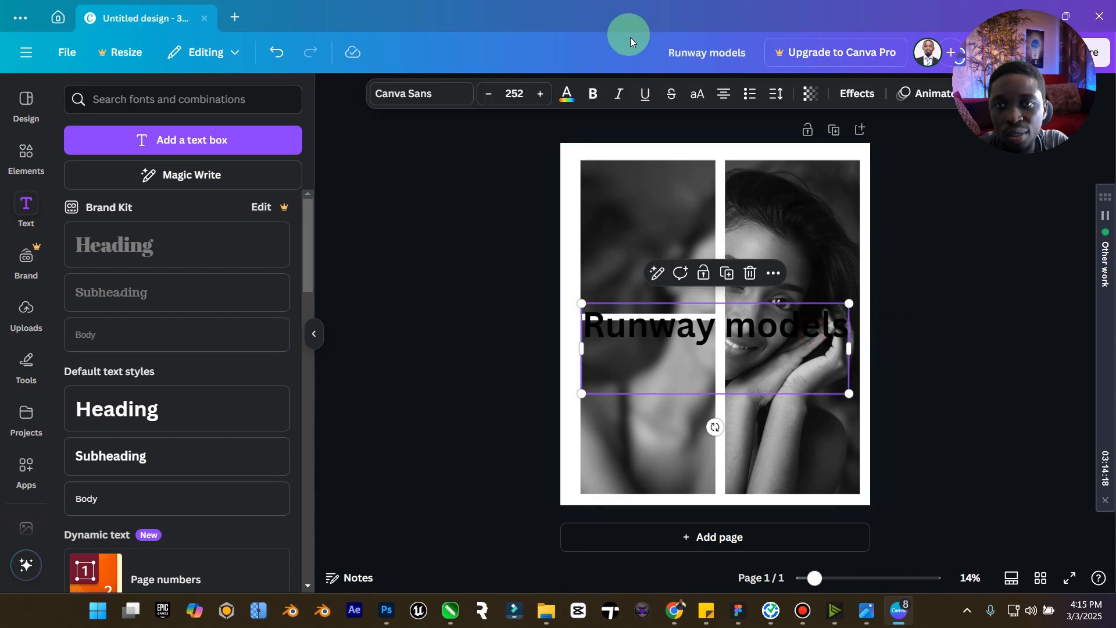
click(722, 95)
drag(849, 348, 743, 348)
click(726, 277)
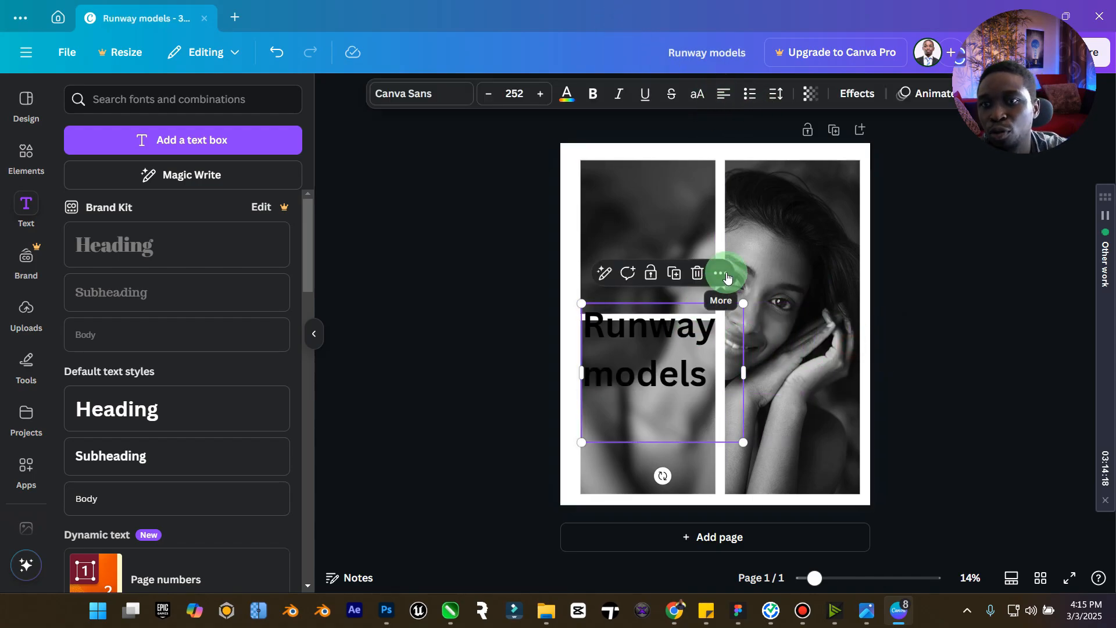
- Set the "Runway models" heading's line spacing to 0.92 and its letter spacing to -84
click(777, 100)
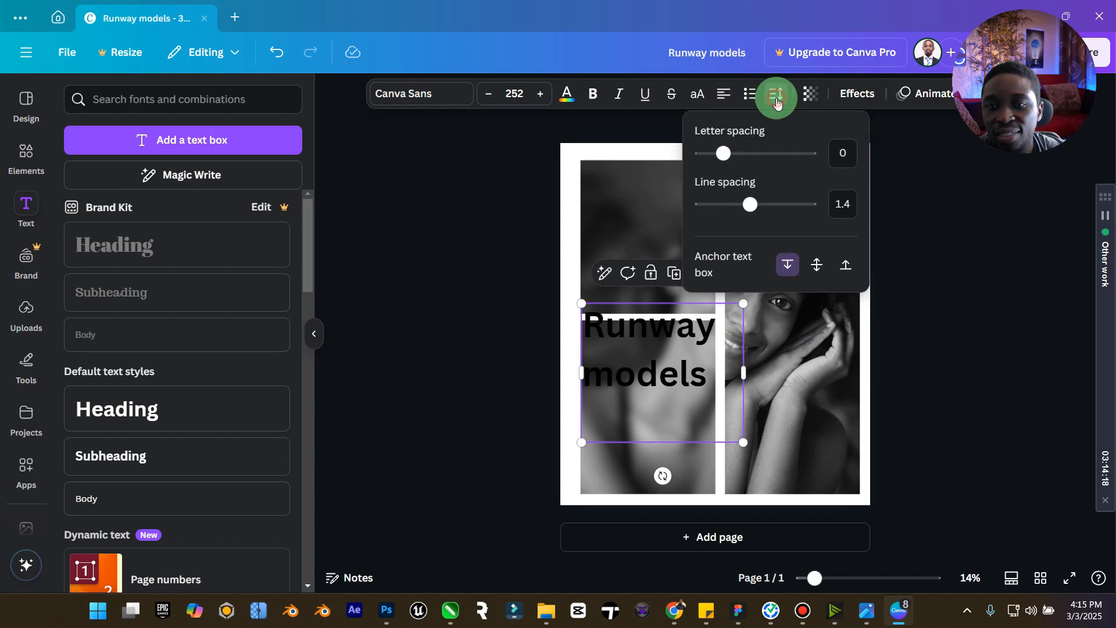
drag(750, 205, 725, 211)
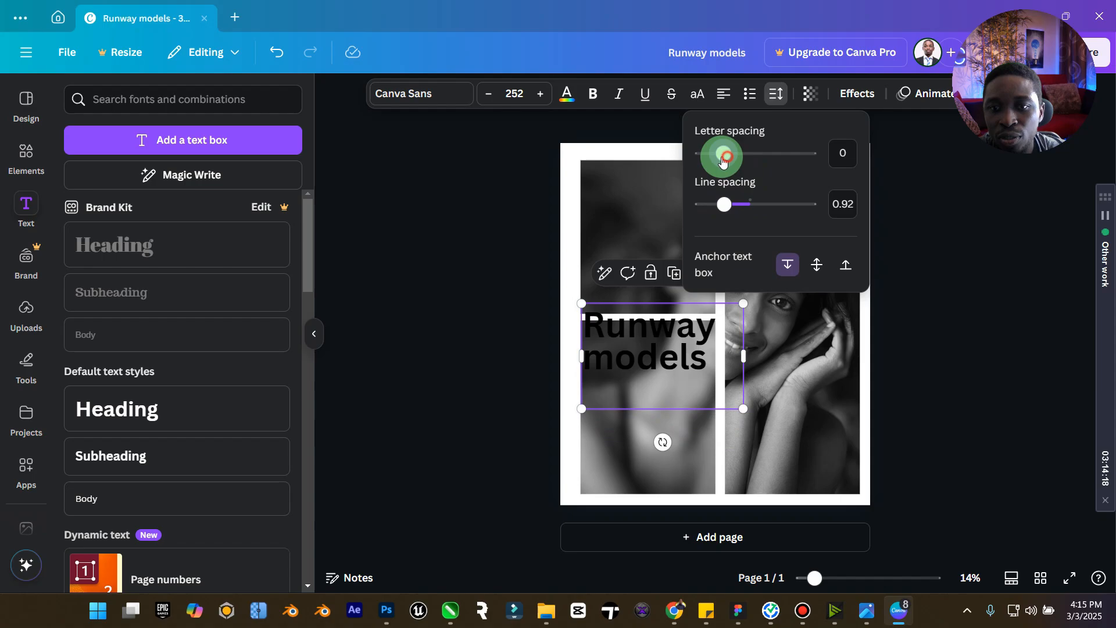
mouse_move(723, 161)
mouse_down()
mouse_move(705, 155)
mouse_move(714, 155)
mouse_up()
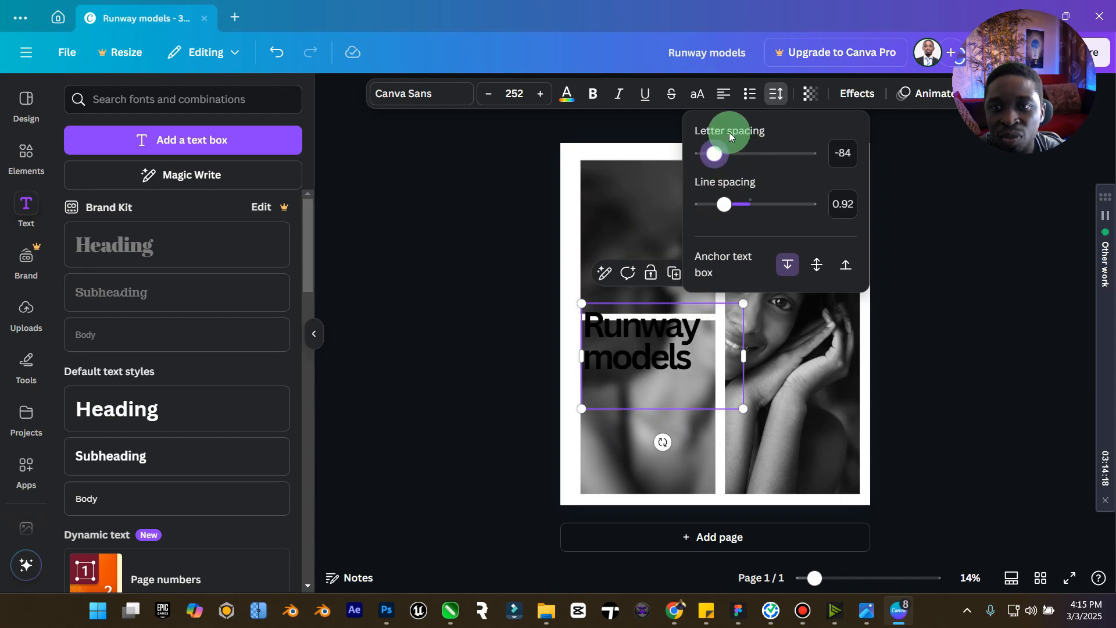
- Color the heading white and fit it inside the upper short frame's top-left area at font size 162
click(566, 94)
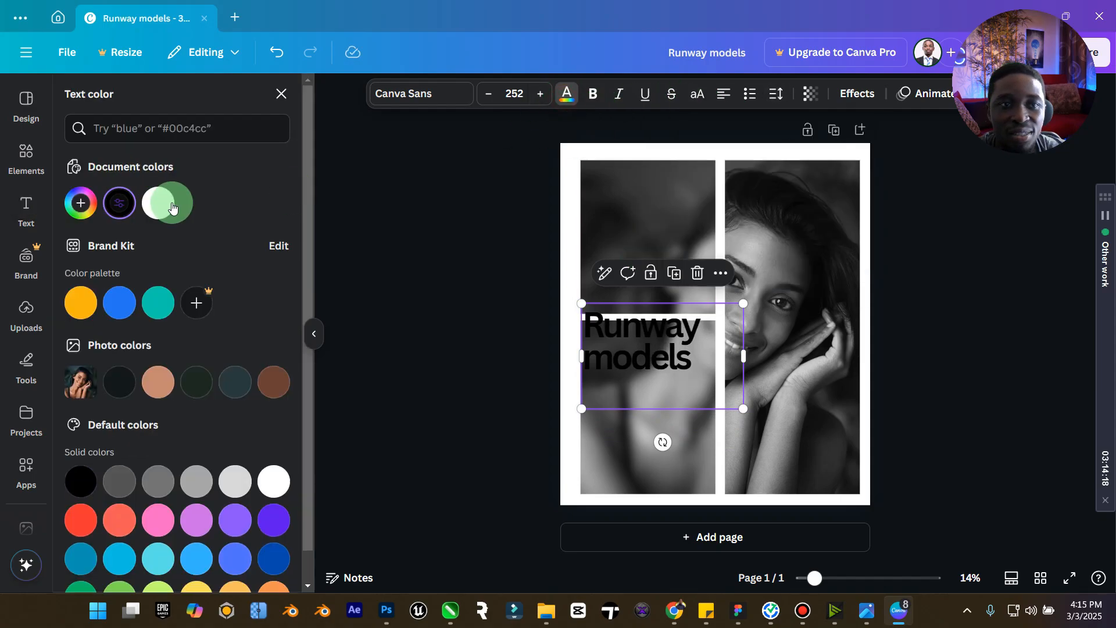
click(172, 207)
drag(663, 355, 672, 227)
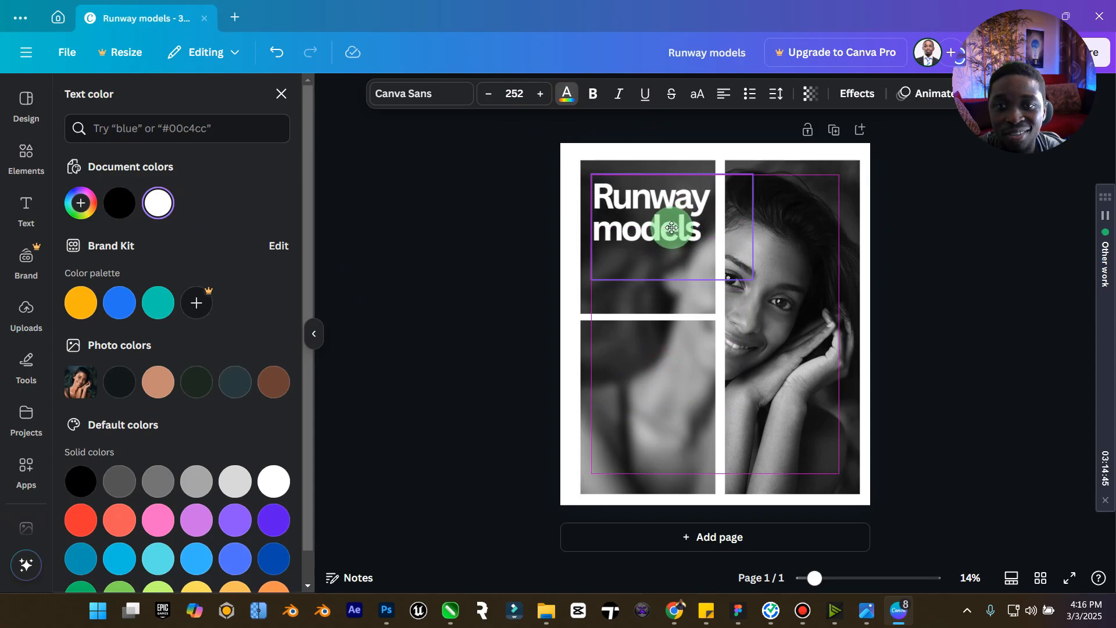
drag(753, 279, 692, 237)
drag(645, 188, 646, 196)
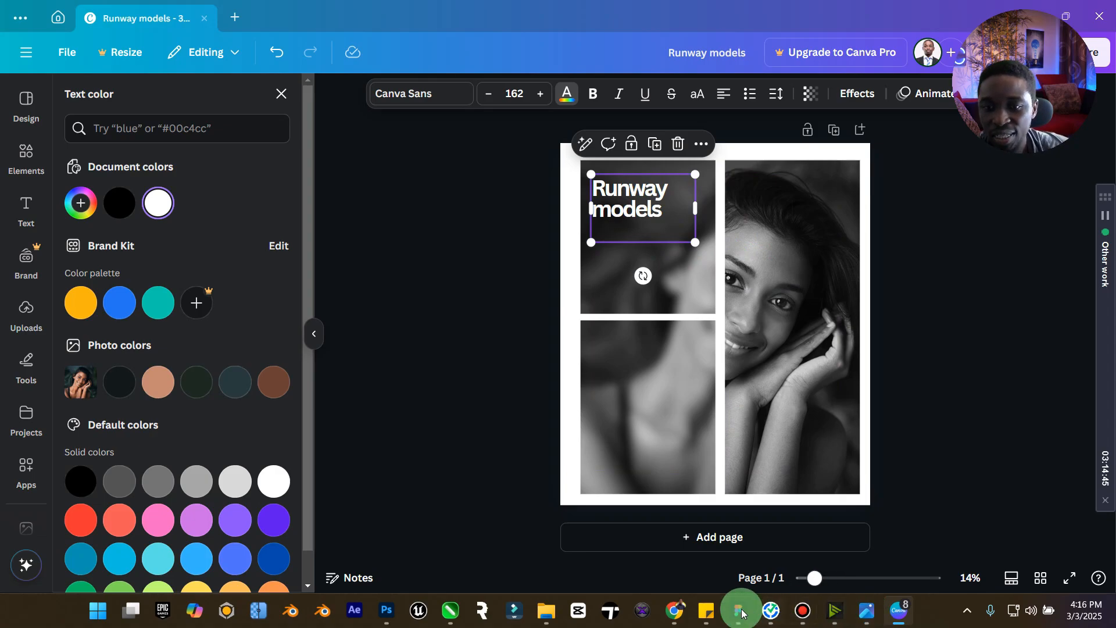
- Switch to Chrome and copy the first two sentences of the Indeed article's runway models paragraph
click(670, 610)
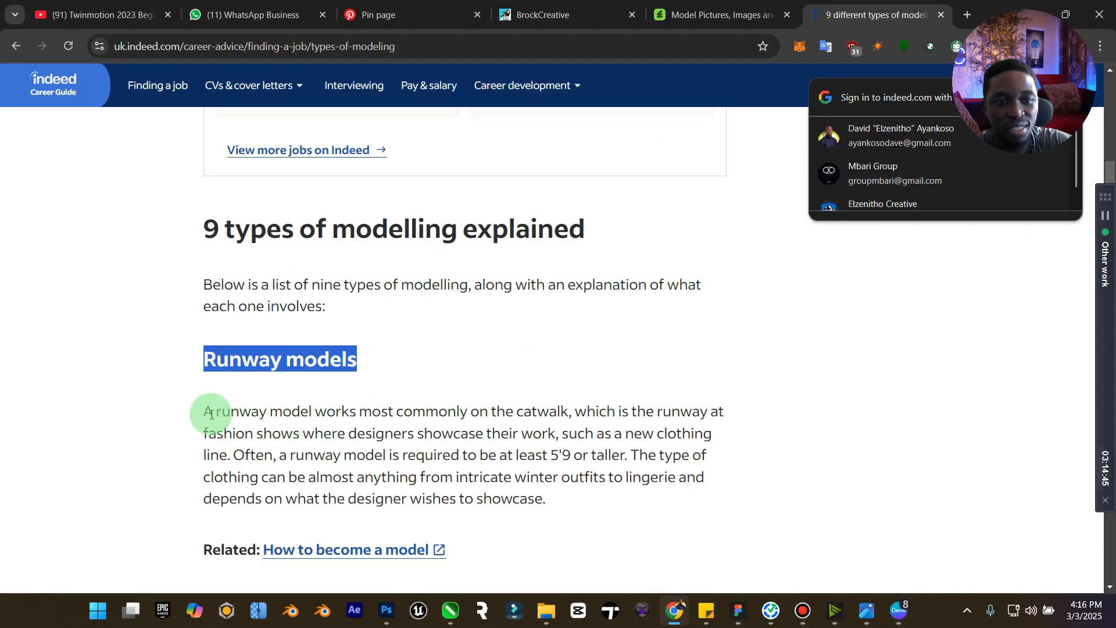
drag(211, 413, 629, 455)
key(ctrl+c)
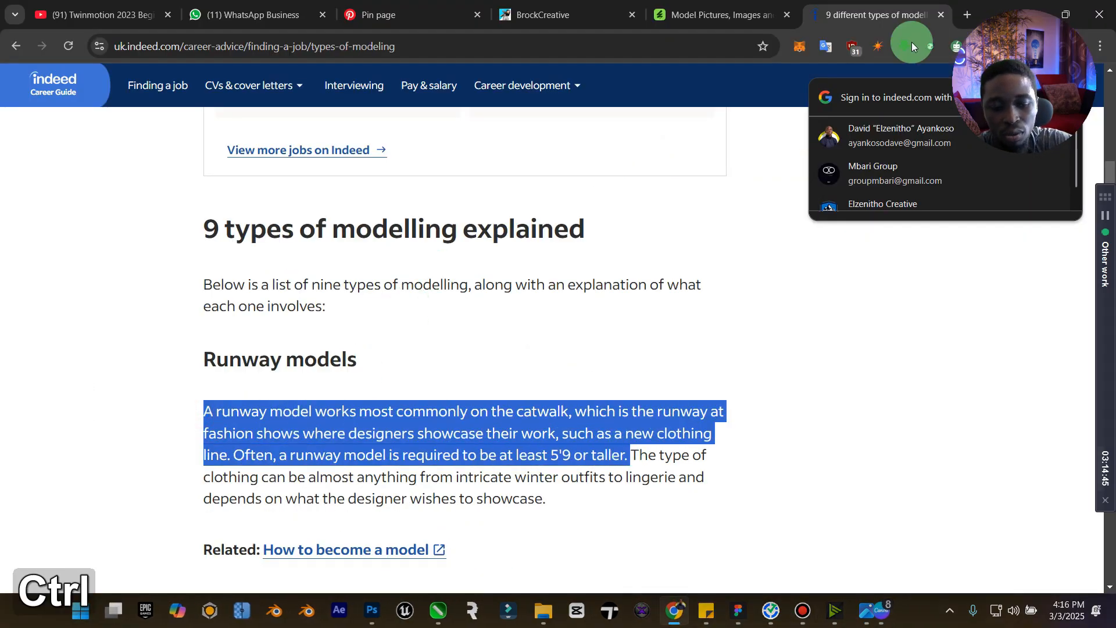
- Switch back to Canva and paste the clipboard text into a new text box on the page
click(1036, 10)
click(536, 367)
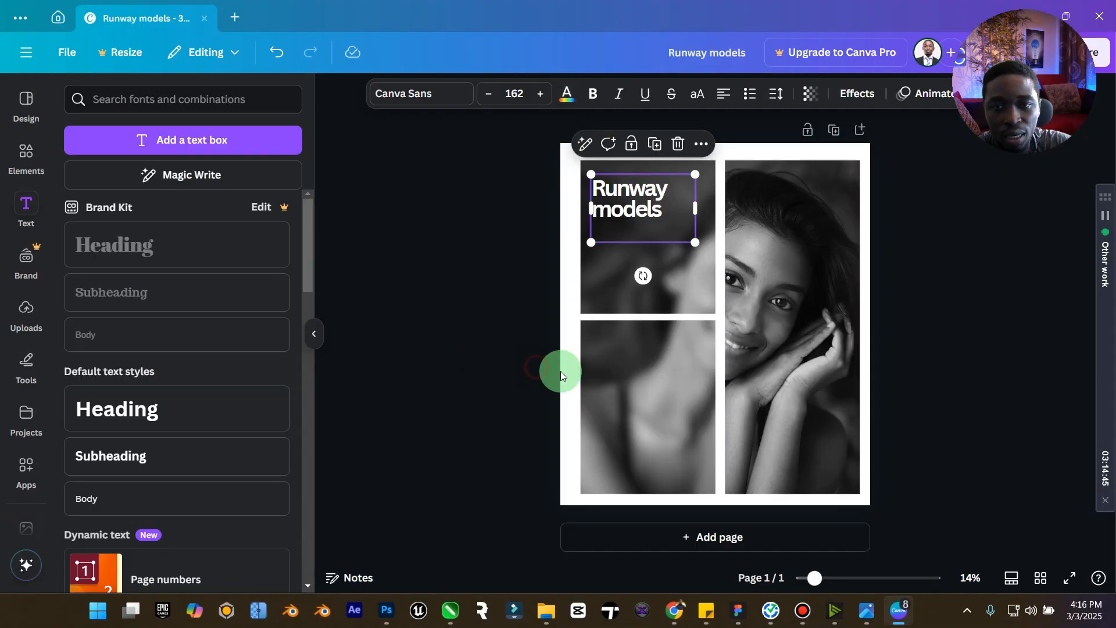
click(549, 381)
key(ctrl+v)
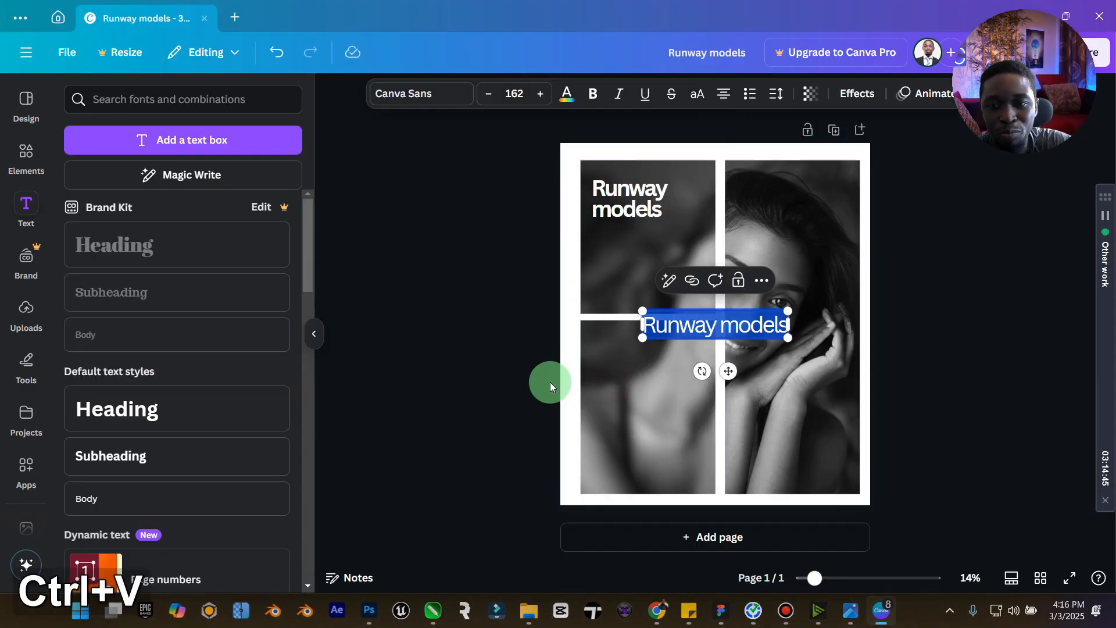
key(ctrl+v)
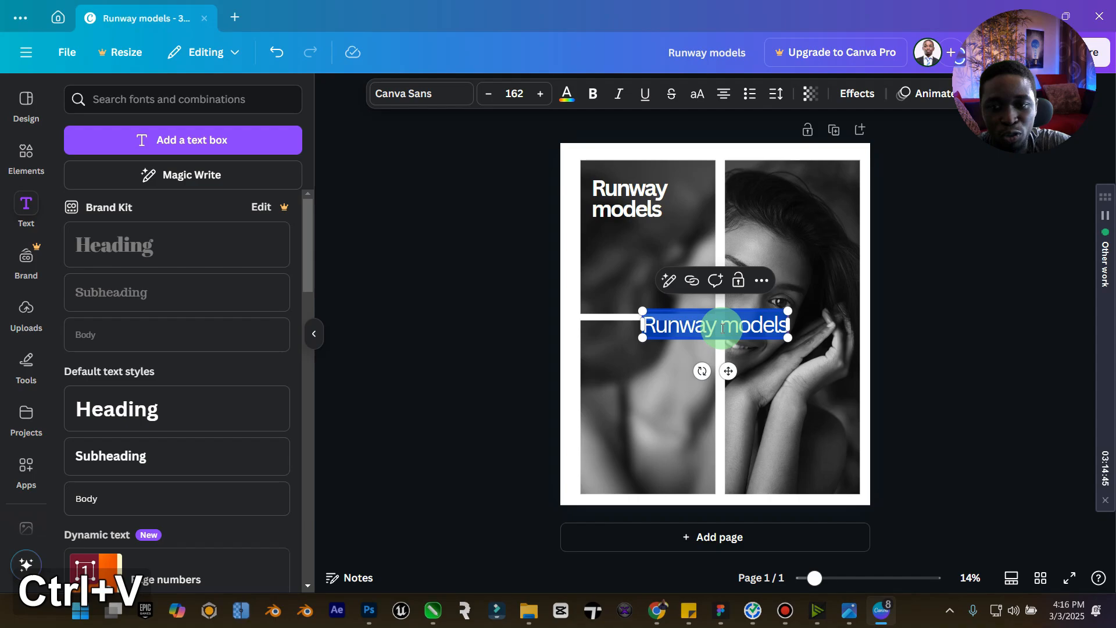
- Copy the selected Indeed sentences again and try to replace the new text box's content with them in Canva
click(657, 611)
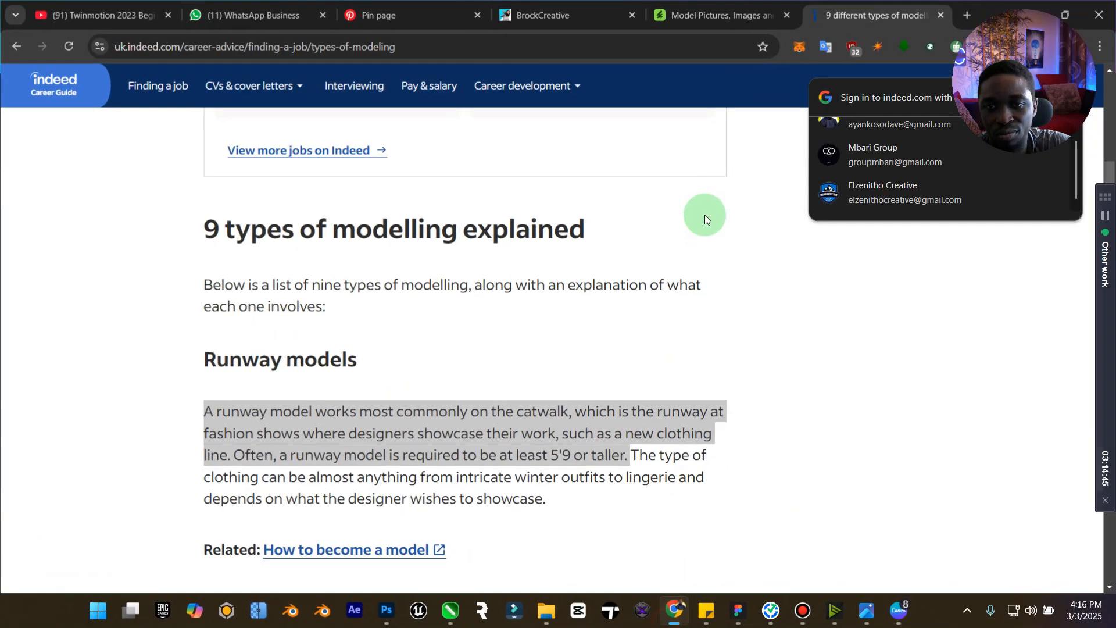
key(ctrl+c)
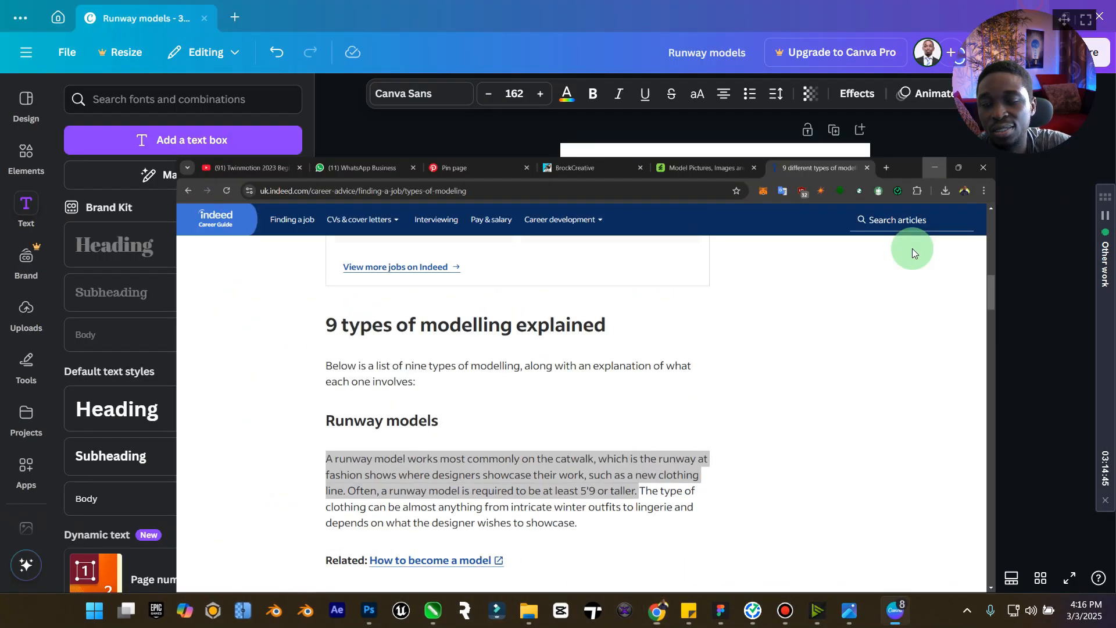
click(754, 346)
key(ctrl+a)
key(ctrl+v)
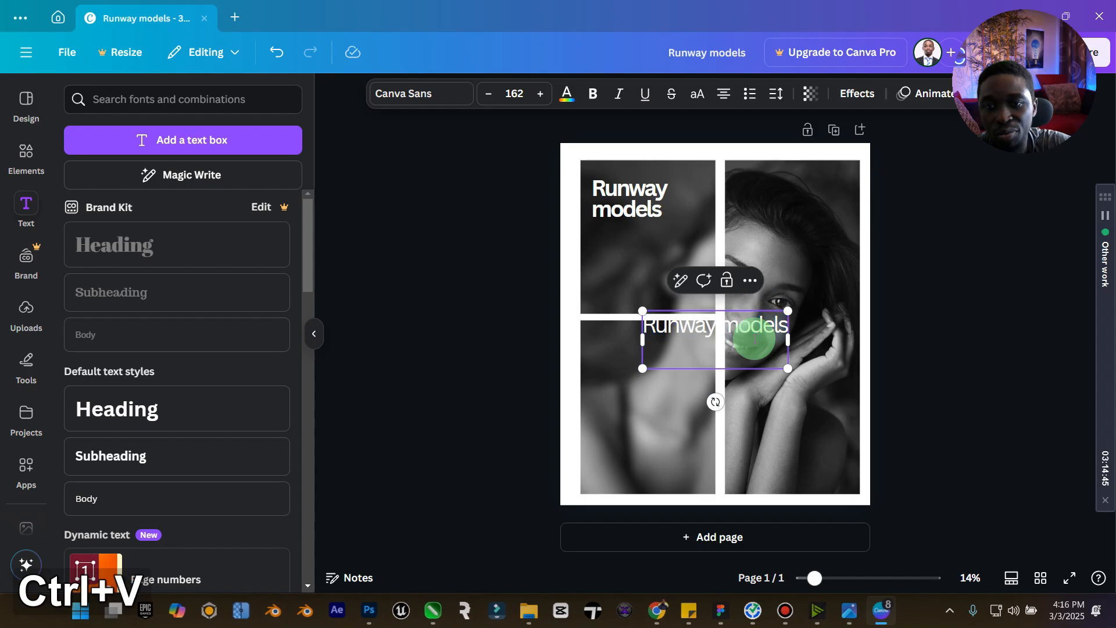
- Set the new text box's font size to 16 and move it into the upper part of the lower short frame
key(ctrl+a)
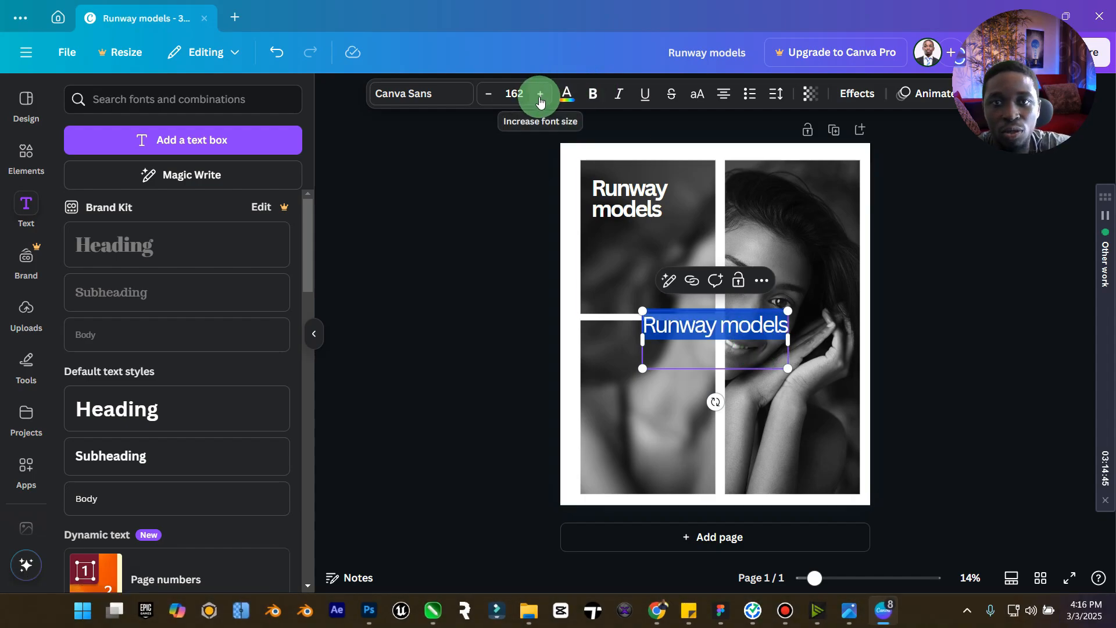
click(514, 93)
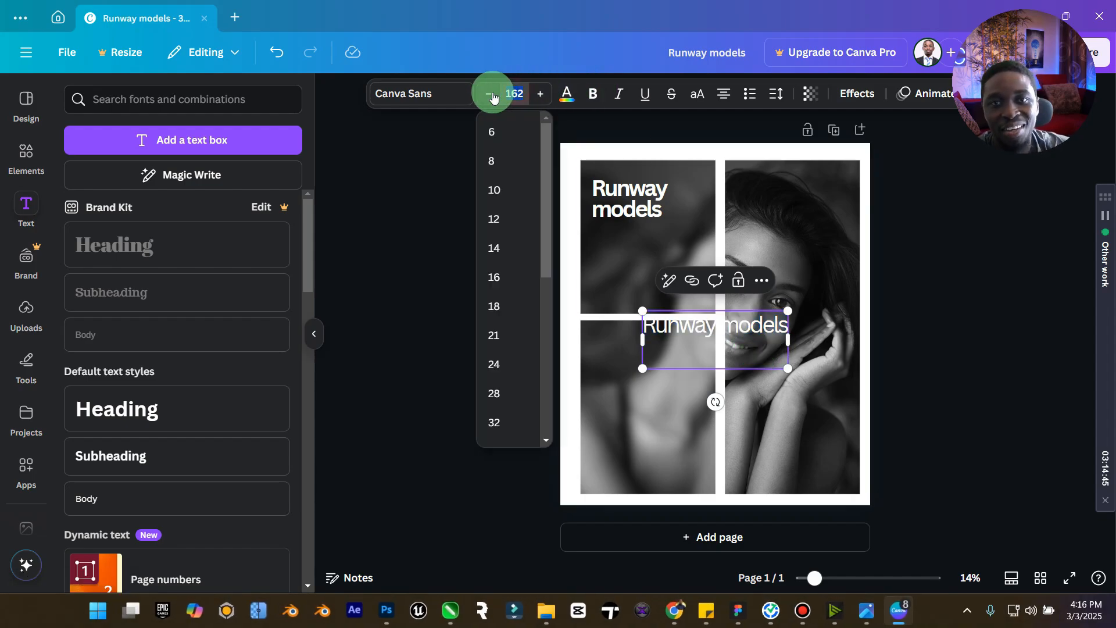
click(512, 194)
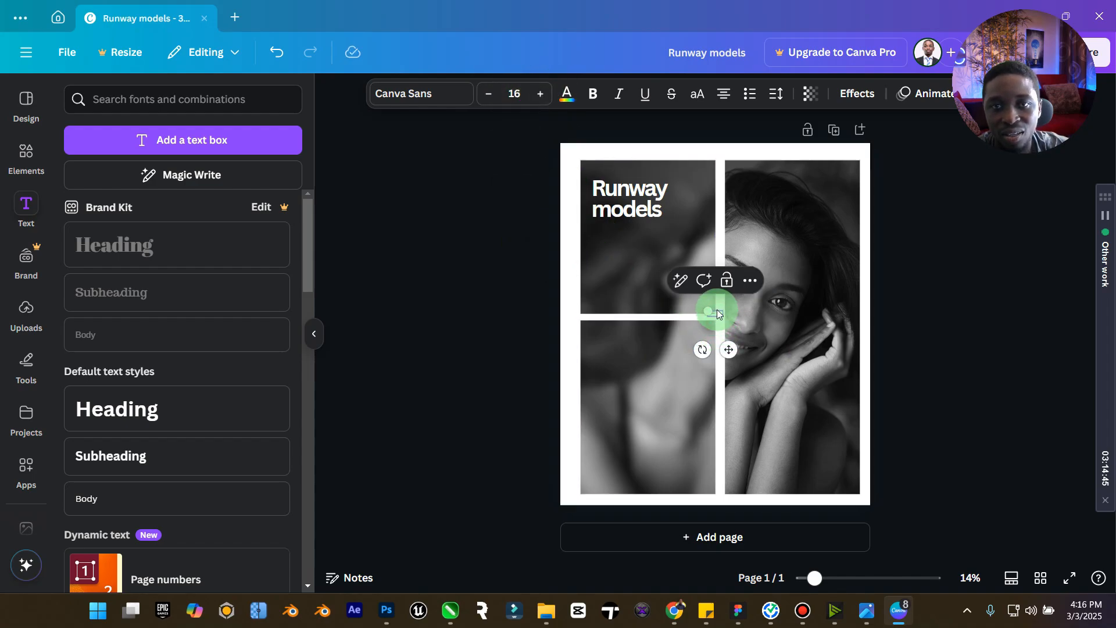
drag(717, 317, 694, 357)
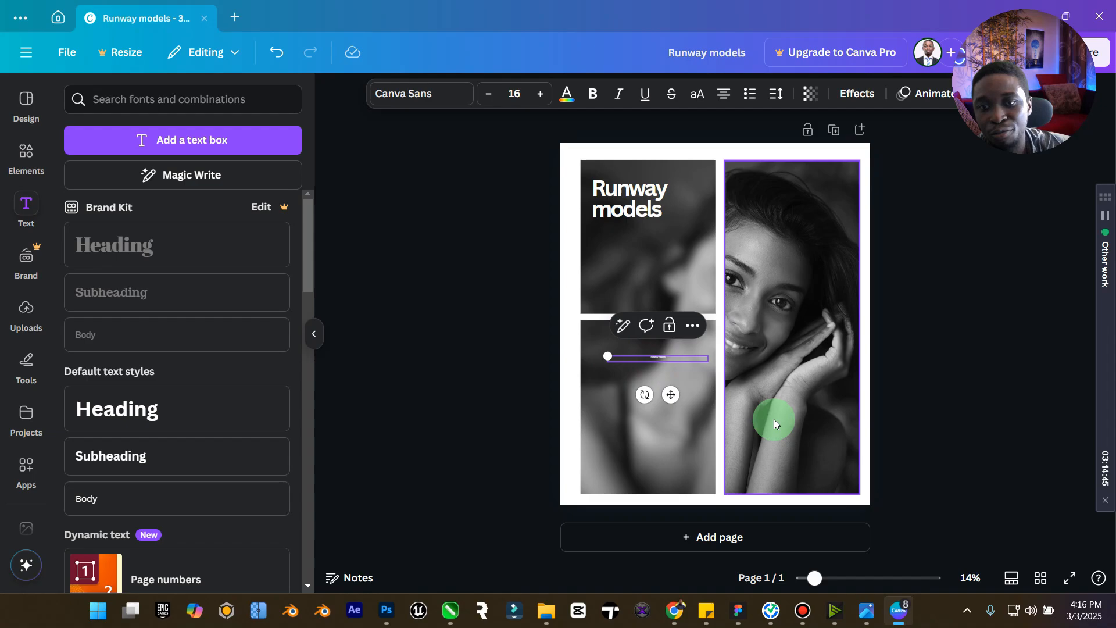
- Recopy Indeed's text from "A runway model works" to "5'9 or taller" in Chrome, and replace the small Canva text box's content with it
click(674, 610)
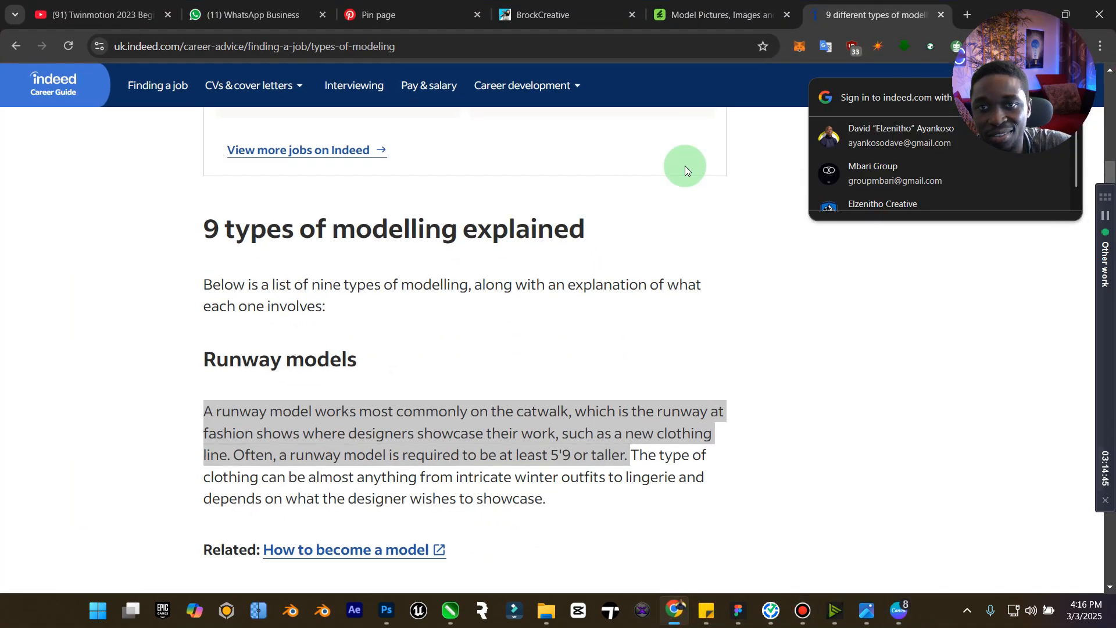
drag(201, 412, 624, 452)
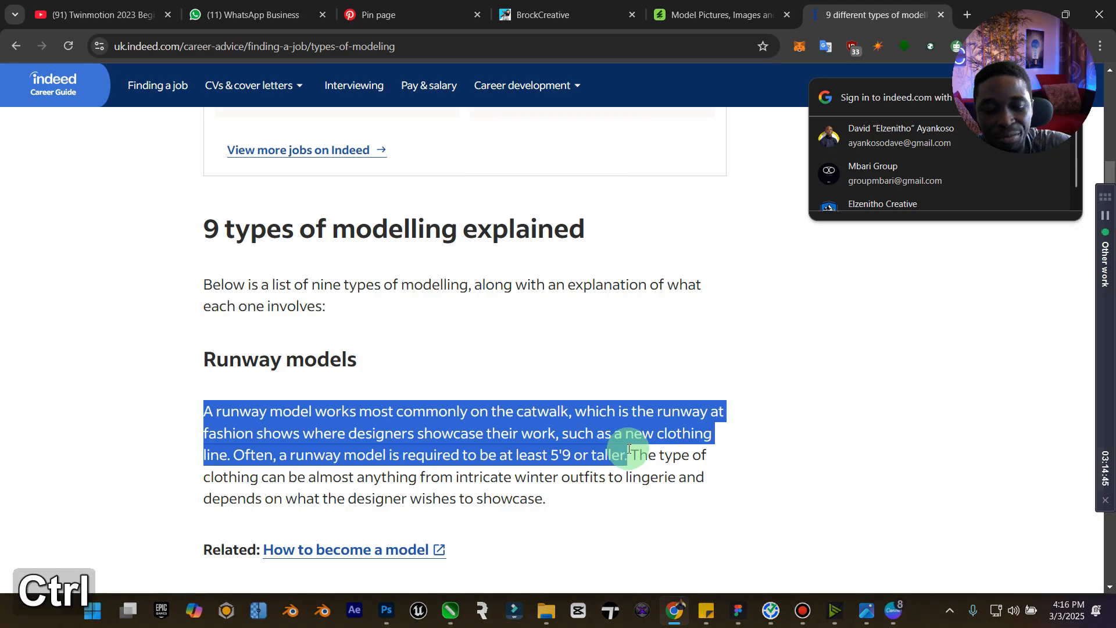
key(ctrl+c)
click(1038, 5)
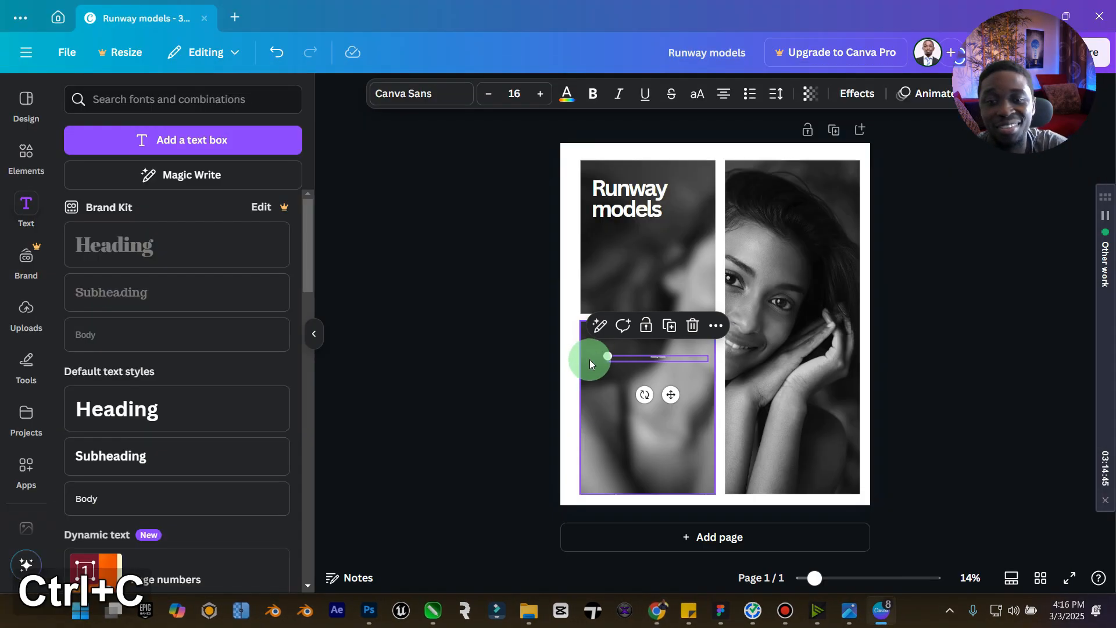
key(ctrl+a)
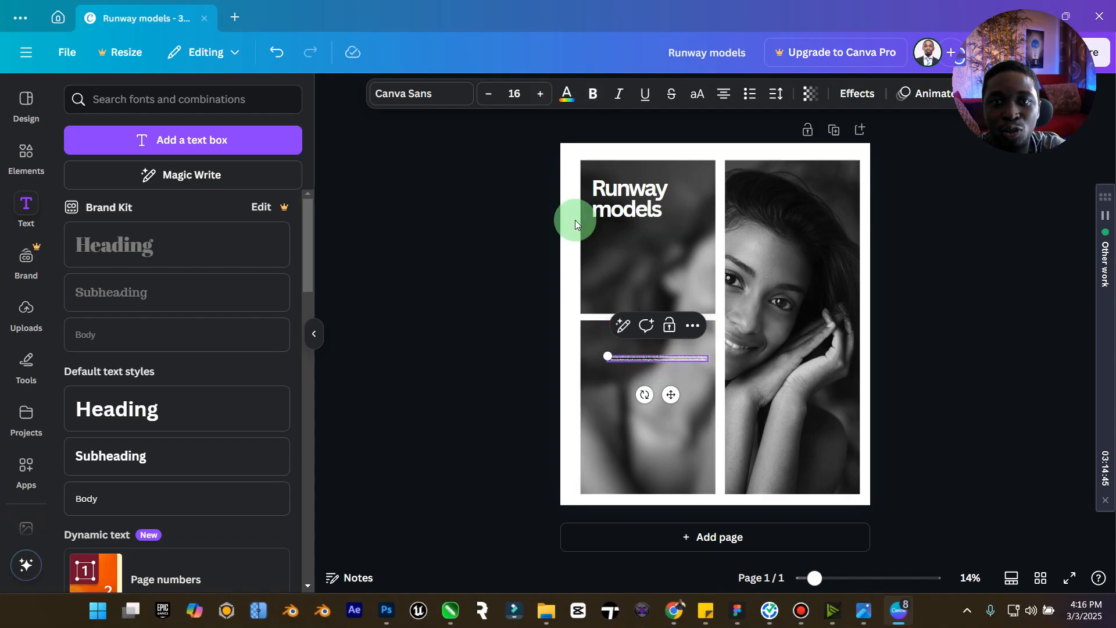
- Set the font size of the whole paragraph in the lower short frame to 36
key(ctrl+a)
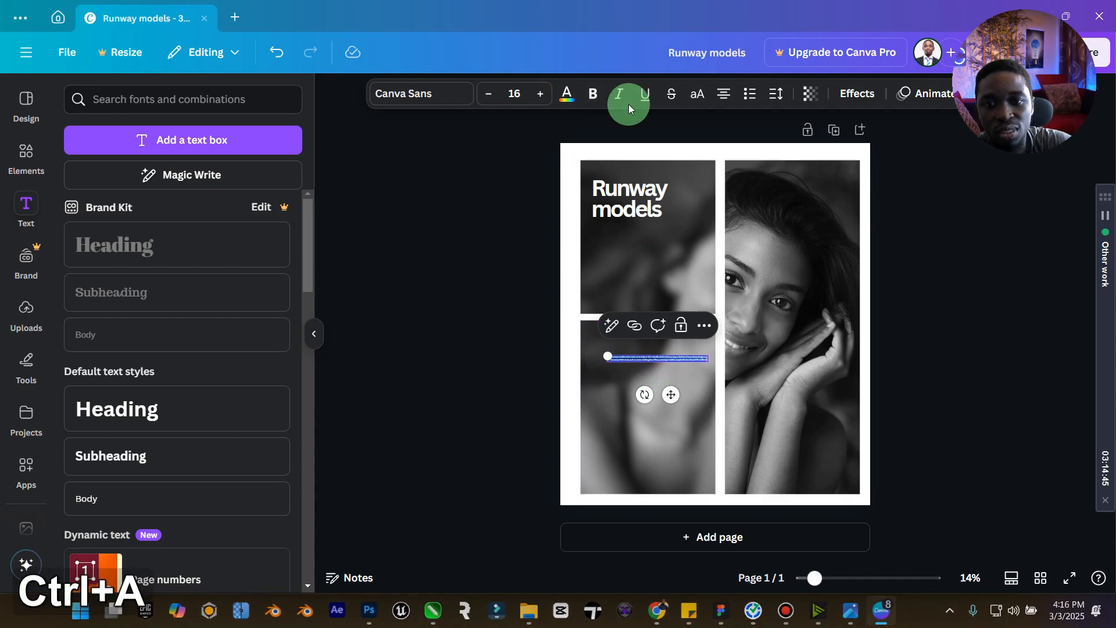
click(541, 94)
click(541, 94)
click(541, 94)
click(540, 94)
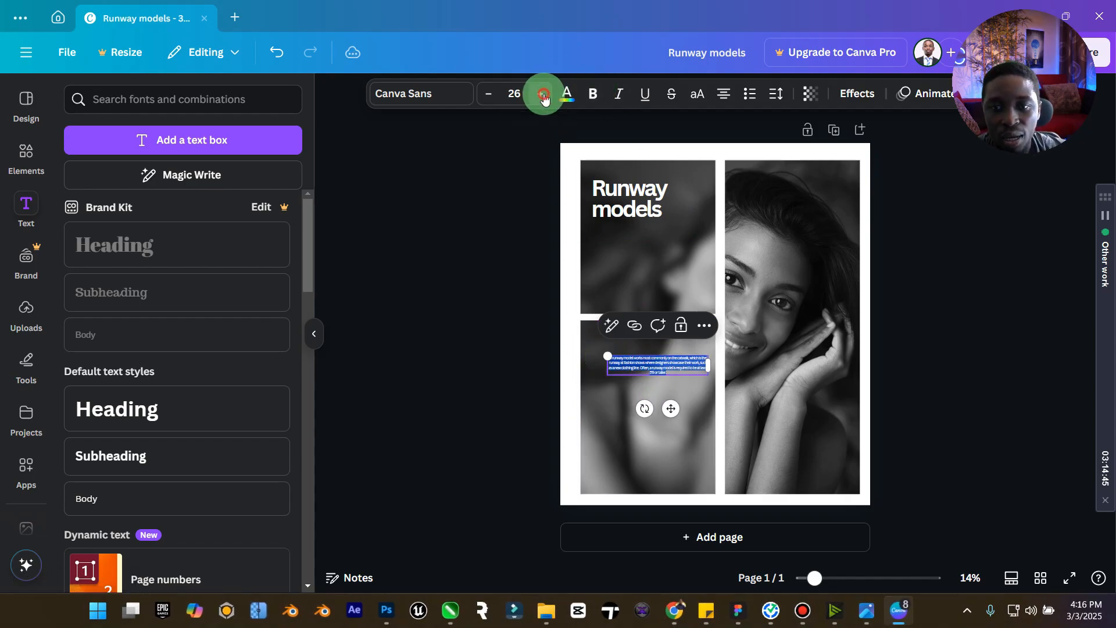
click(541, 94)
click(541, 94)
click(515, 94)
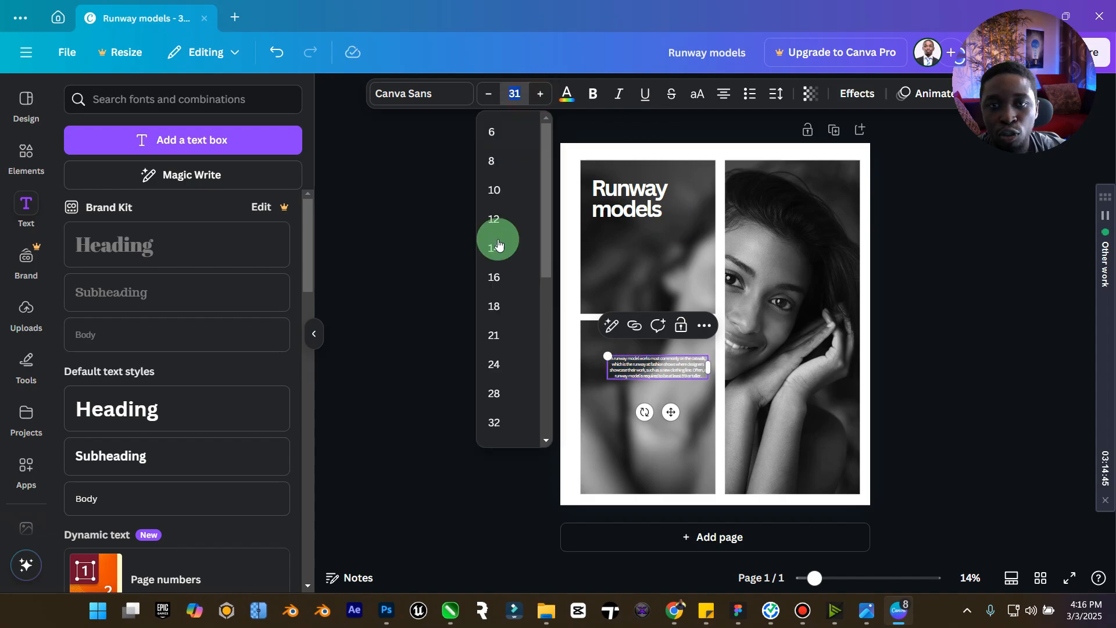
click(511, 403)
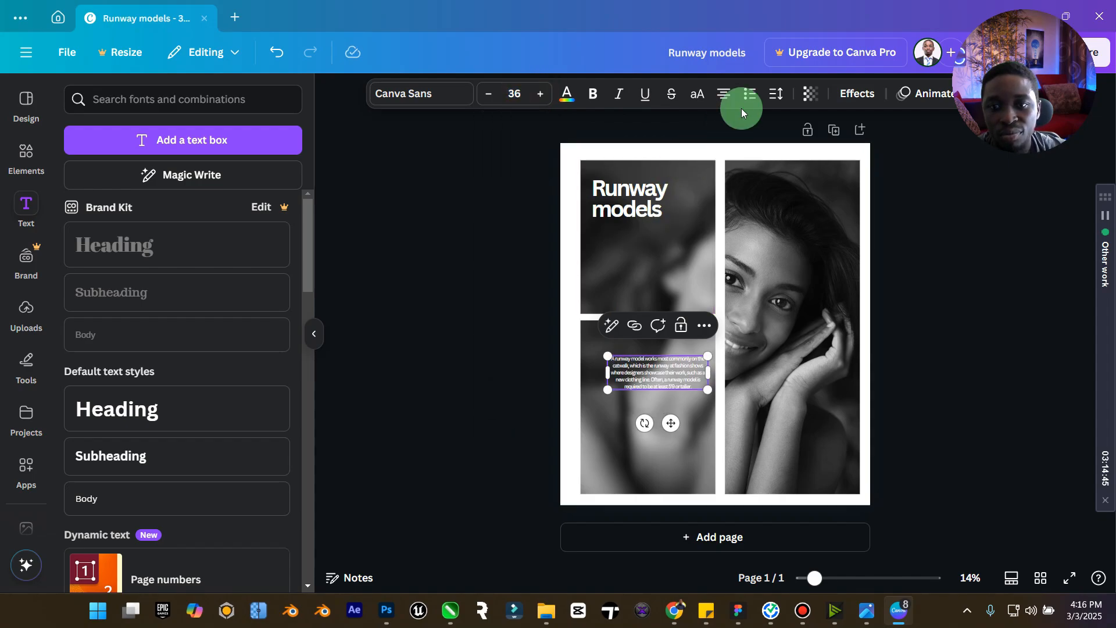
- Left-align the paragraph in the lower short frame and move it down to the bottom of that frame
click(731, 94)
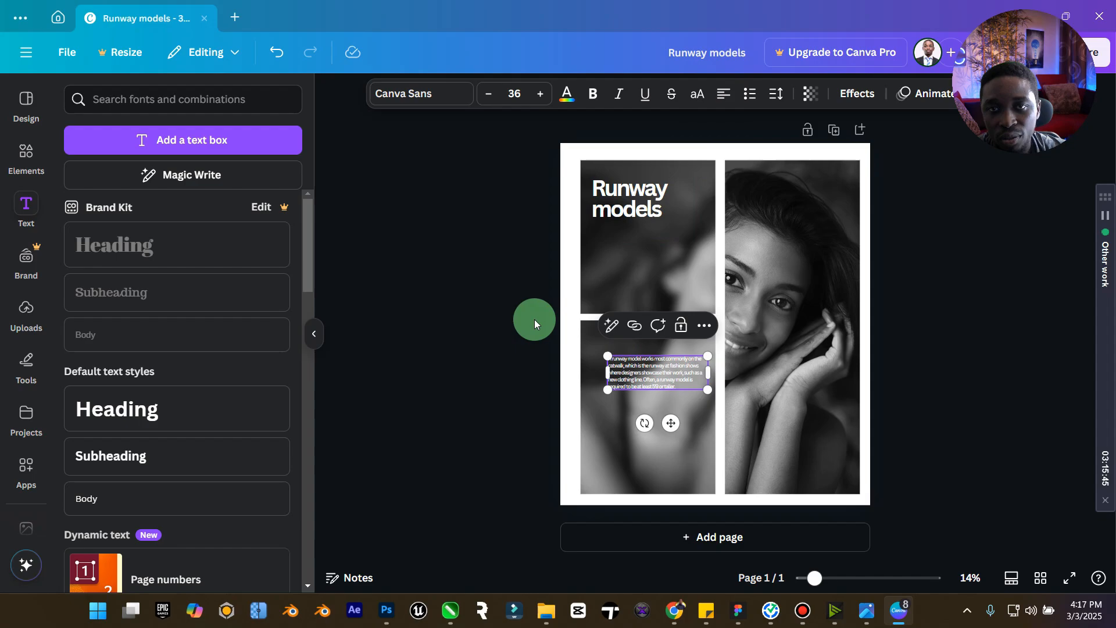
drag(650, 364, 633, 448)
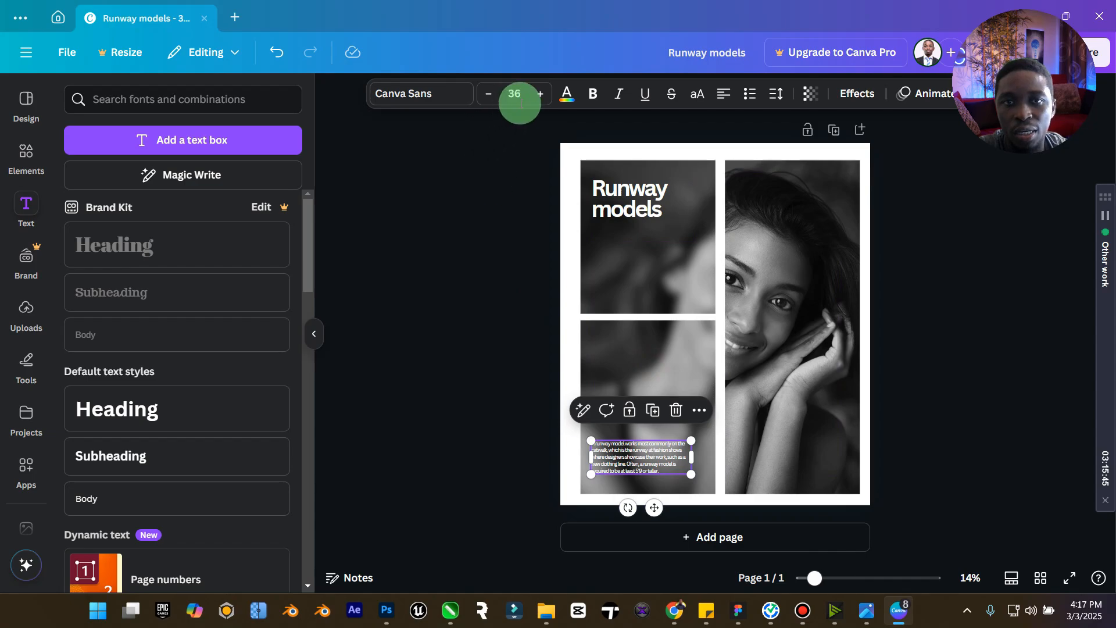
- Set the paragraph's font size to 40 and widen its text box slightly to the right
click(539, 97)
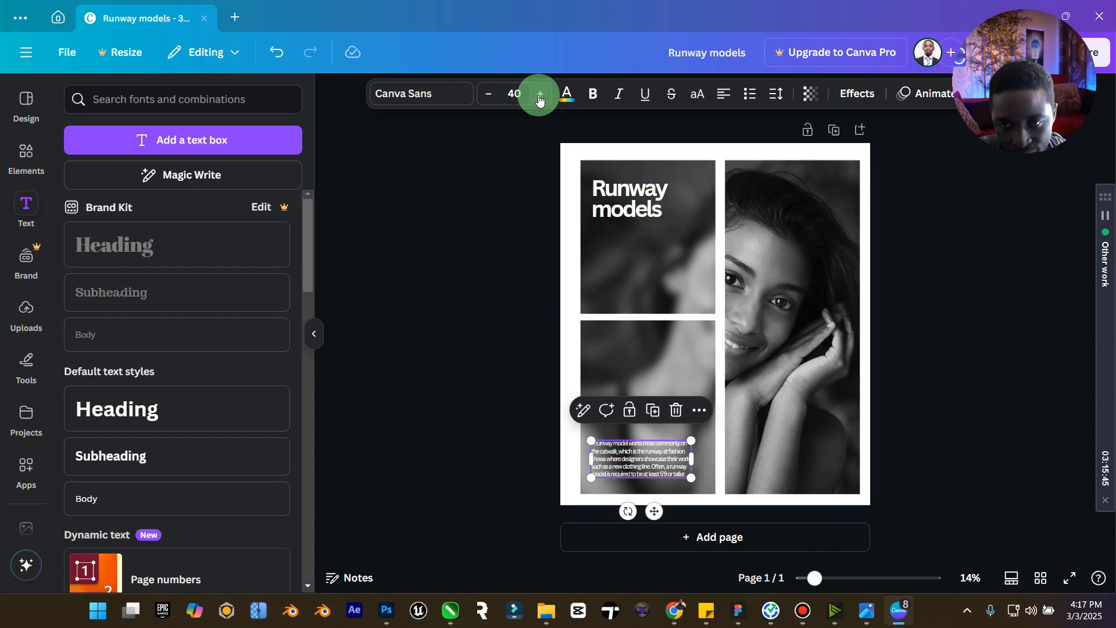
drag(698, 461, 708, 461)
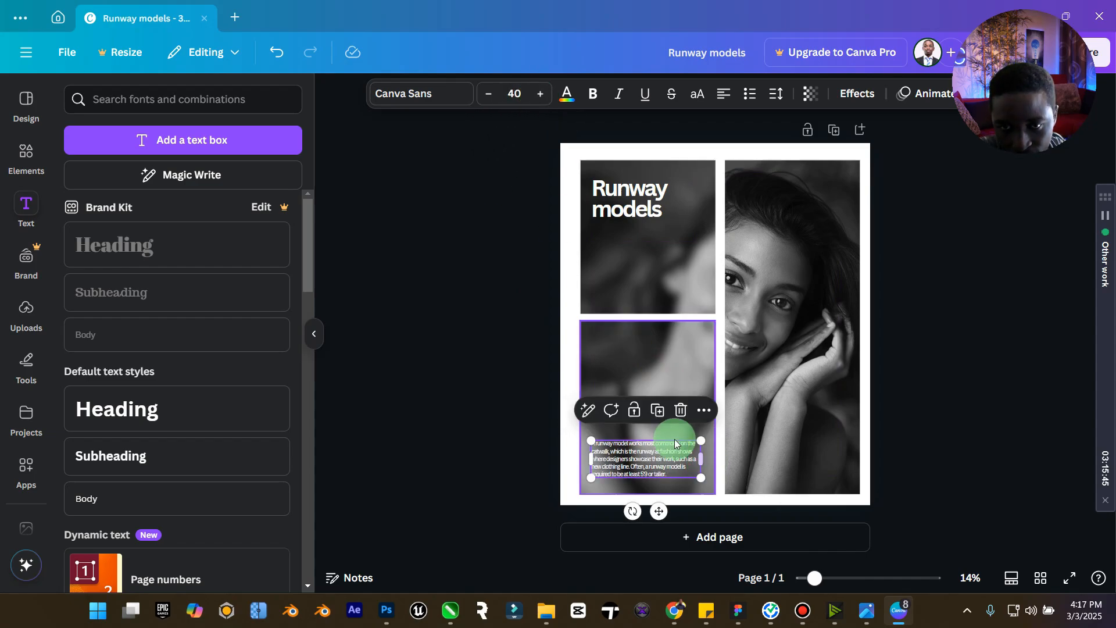
click(467, 353)
click(593, 449)
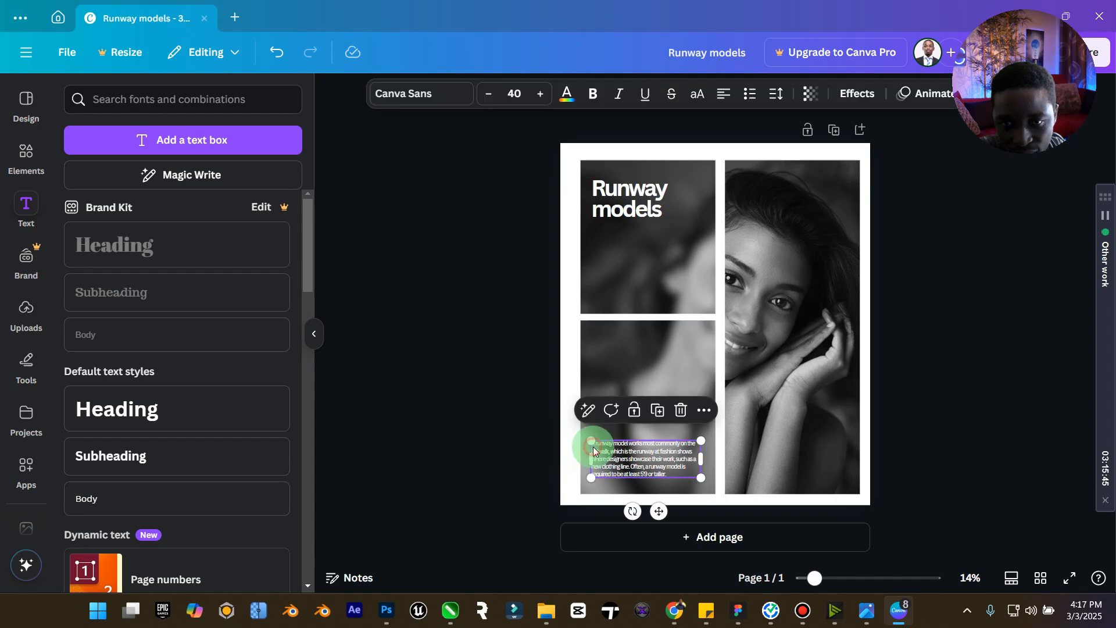
- Set the paragraph's letter spacing to -11 and shift the text box up slightly
click(776, 93)
drag(727, 161, 721, 160)
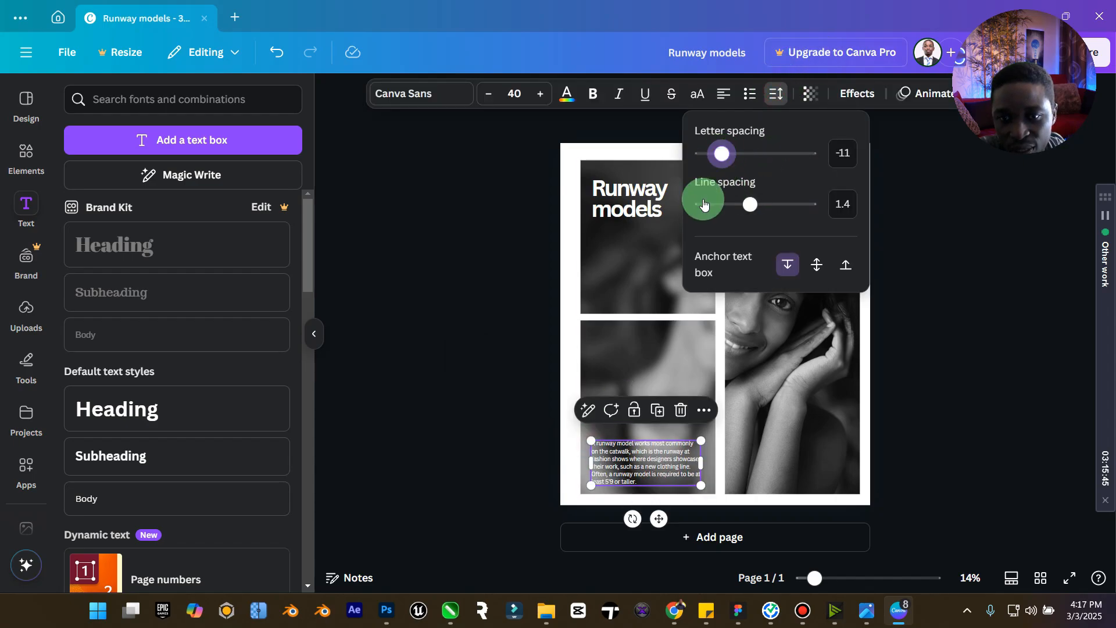
drag(637, 465, 637, 459)
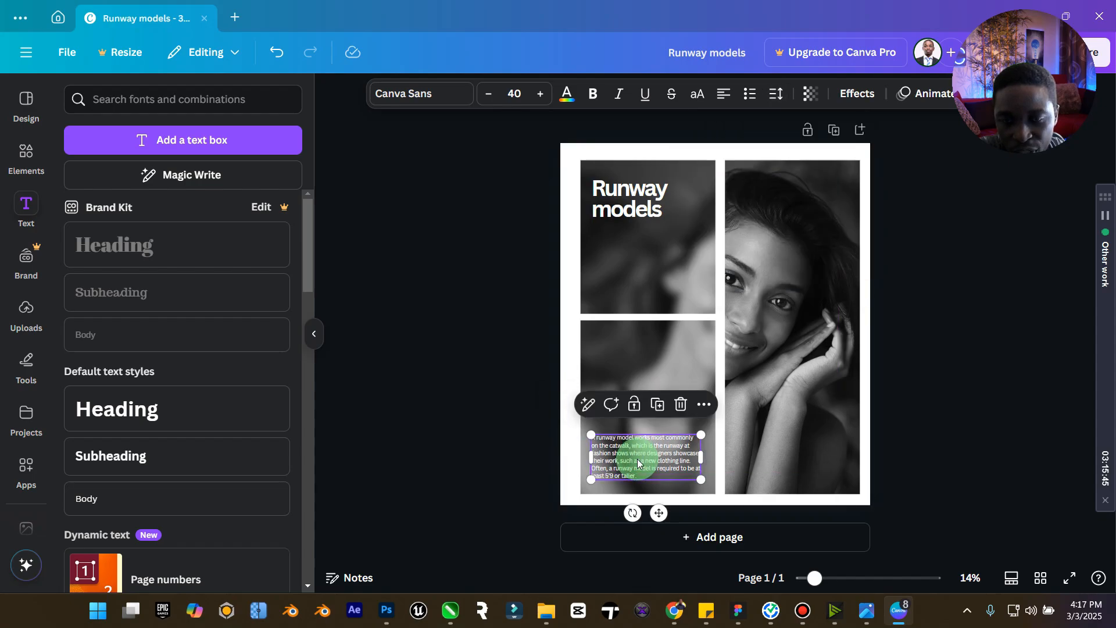
- Duplicate the "Runway models" title and move the copy to the lower part of the tall portrait frame
click(625, 213)
click(664, 145)
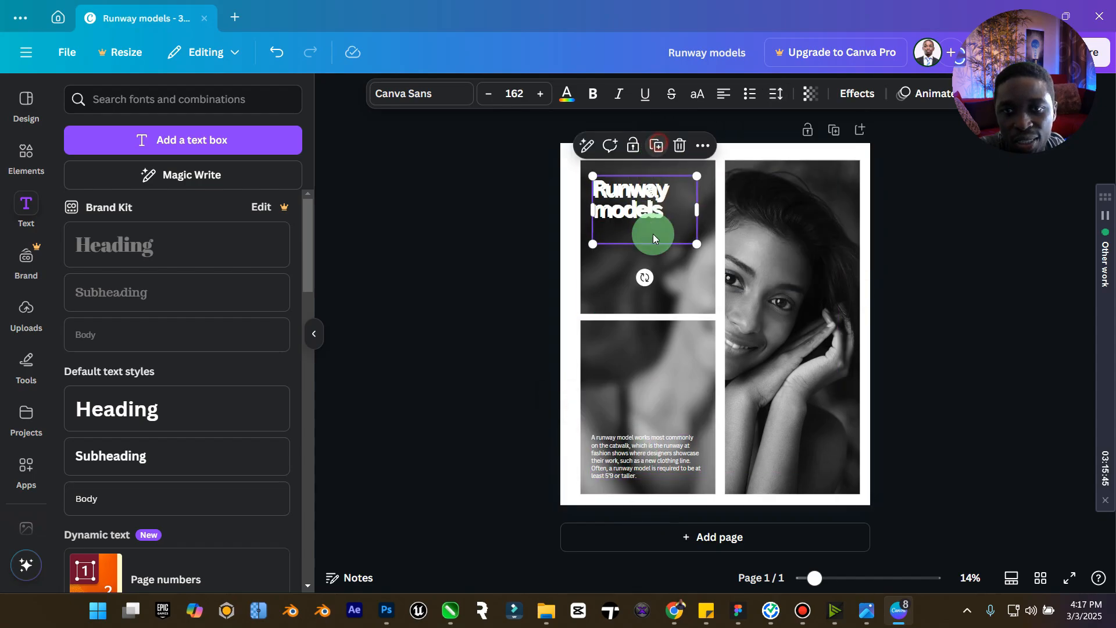
drag(653, 234, 787, 477)
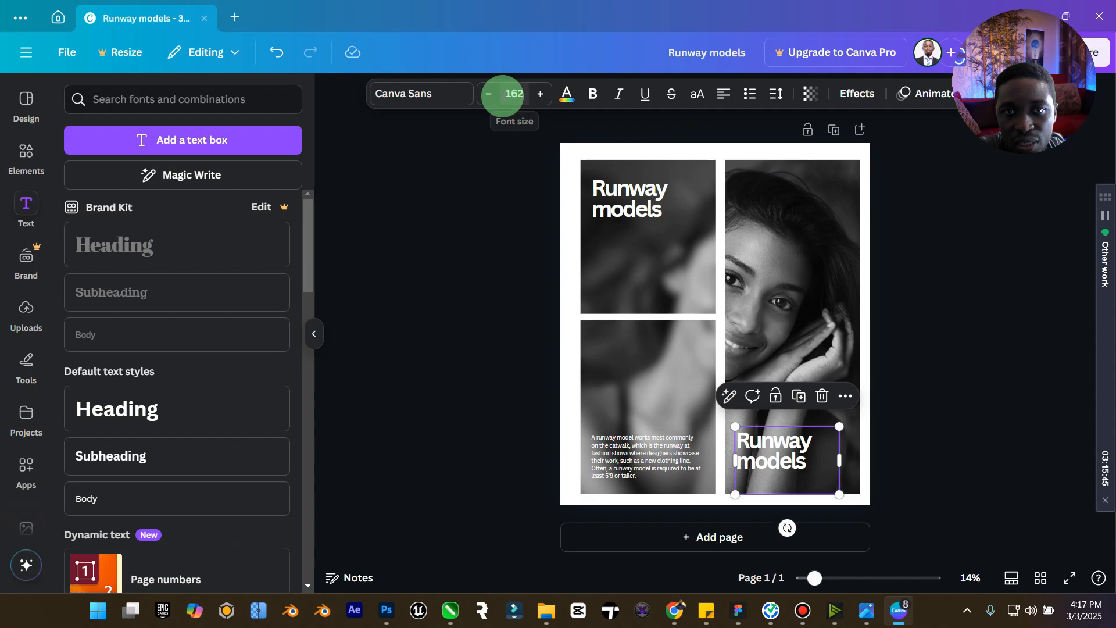
- Set the font size of the title copy in the tall frame to 48
click(511, 93)
click(505, 389)
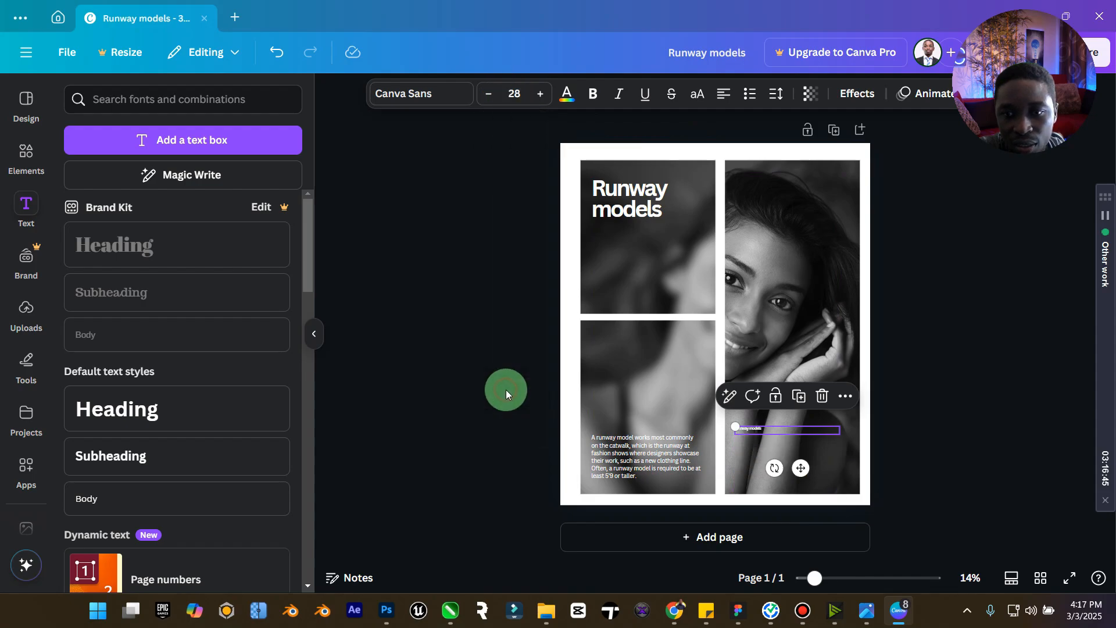
click(514, 84)
scroll(504, 401, down, 2)
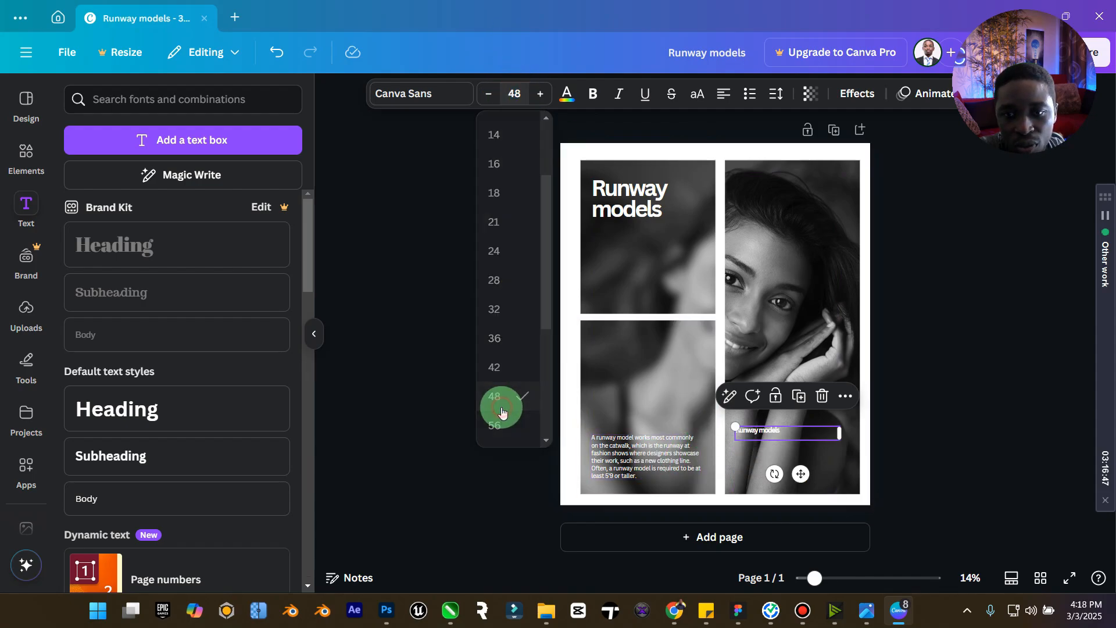
click(504, 411)
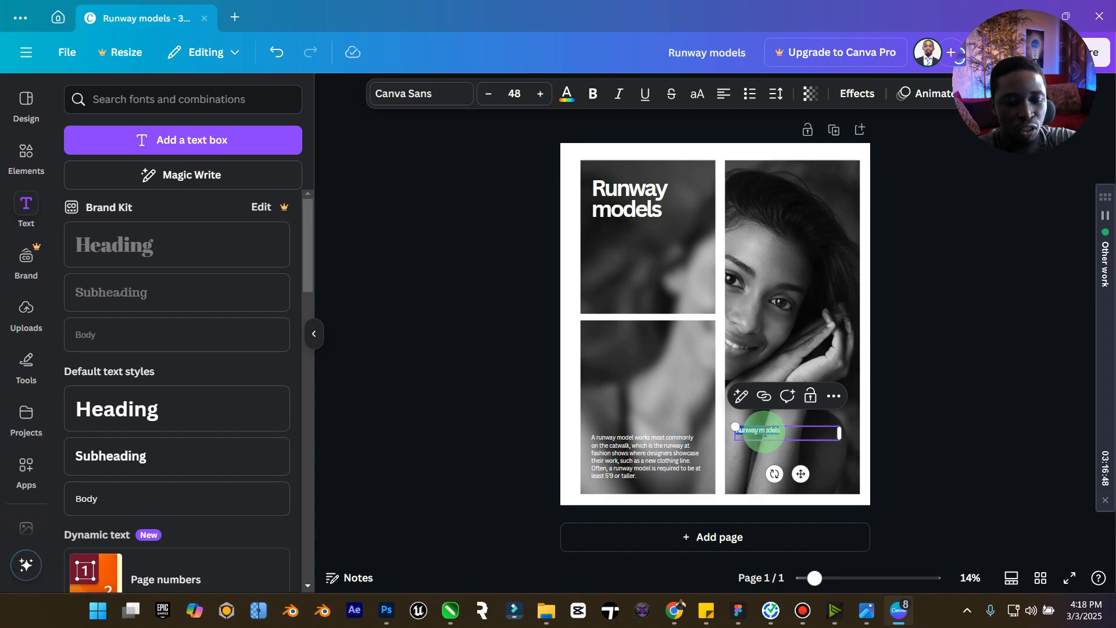
text(@E)
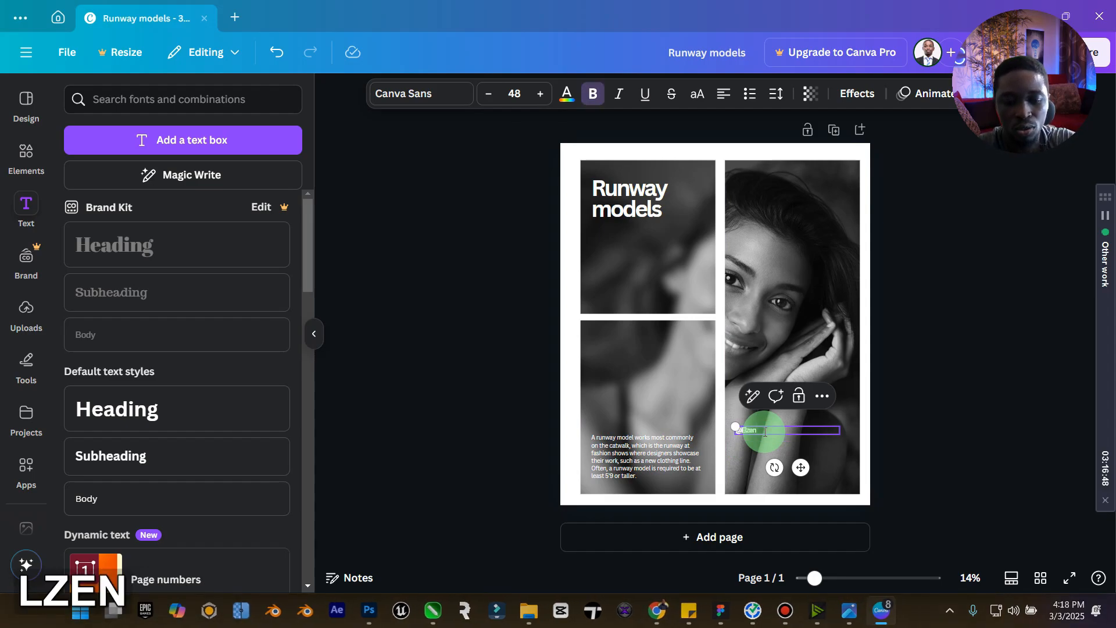
text(zenithMi)
key(BackSpace)
text(Midels)
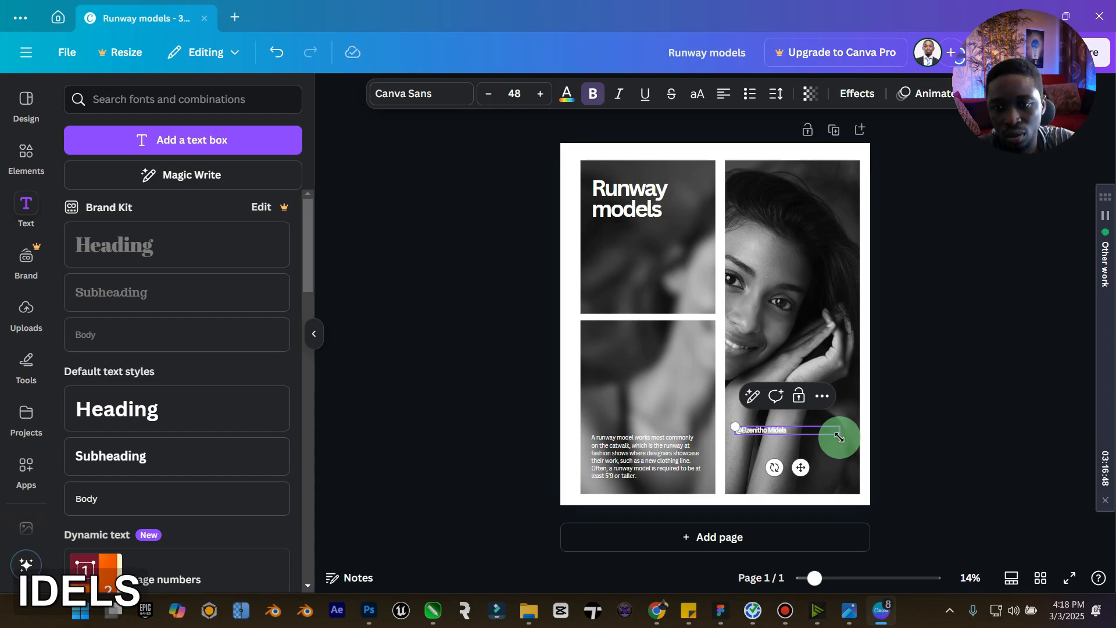
drag(799, 429, 782, 429)
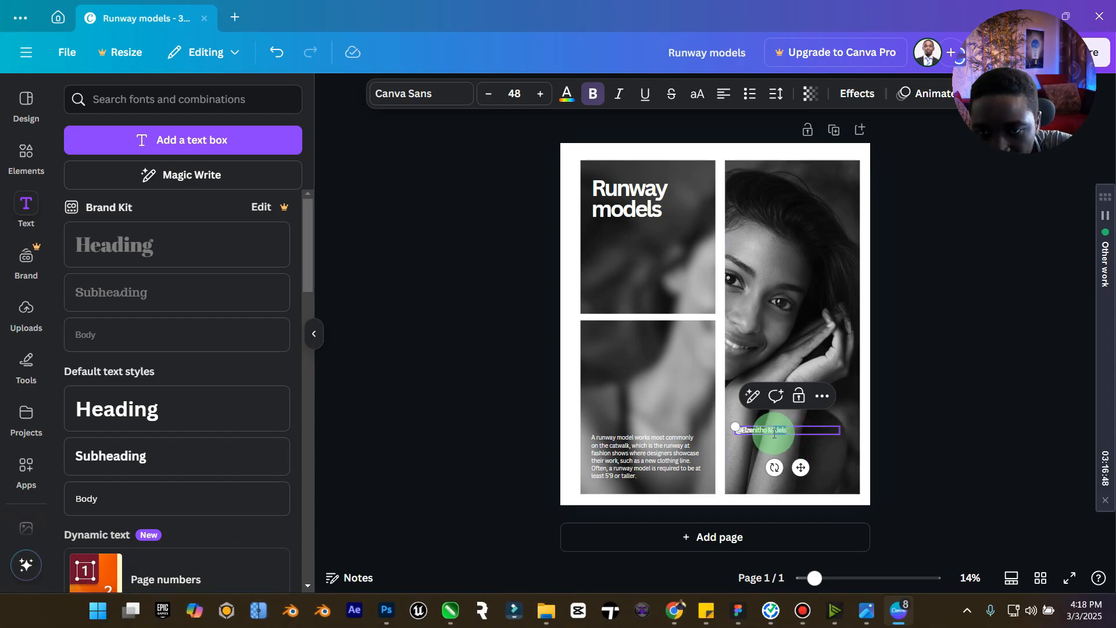
text(odels)
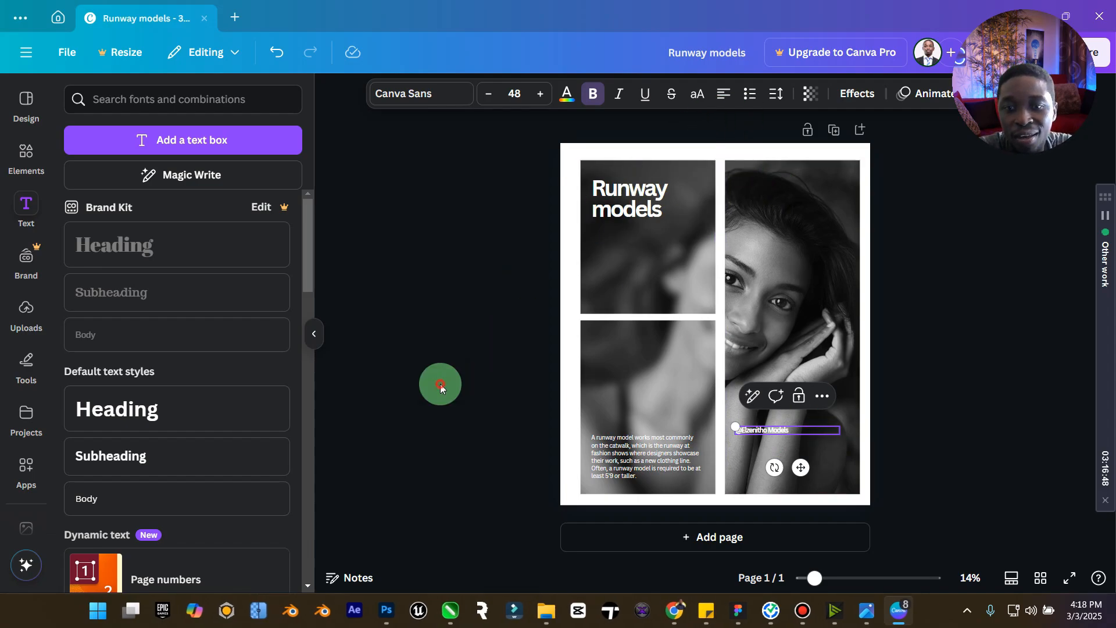
click(440, 386)
drag(783, 438, 836, 471)
click(969, 409)
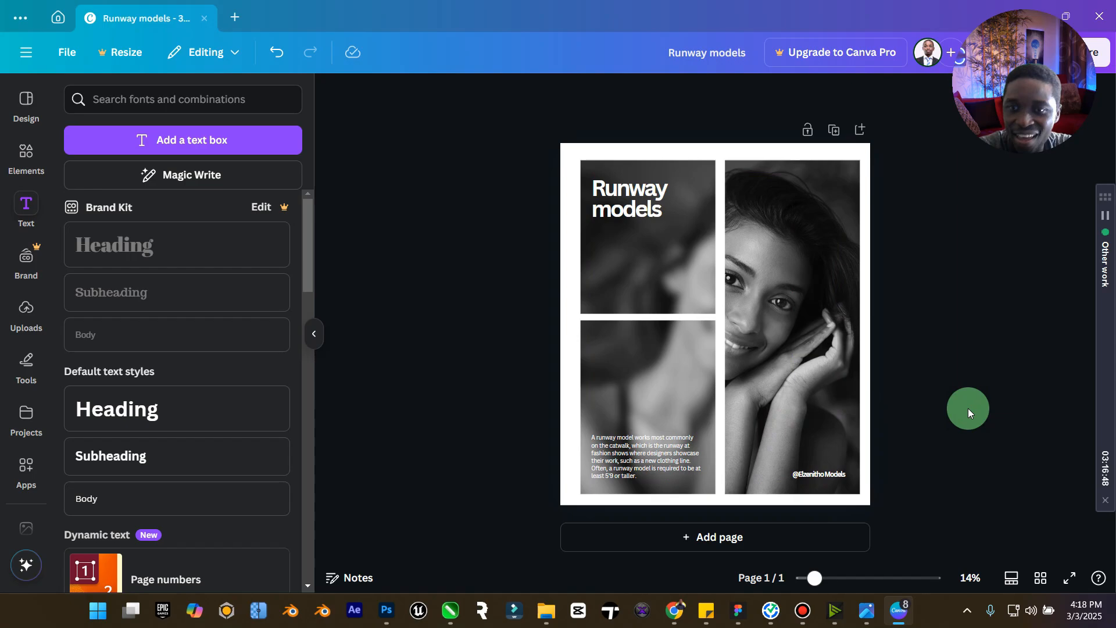
drag(1064, 23, 457, 415)
click(796, 255)
- Try overlaying the transparent texture from the uploads on the tall portrait frame, and delete it again
click(26, 311)
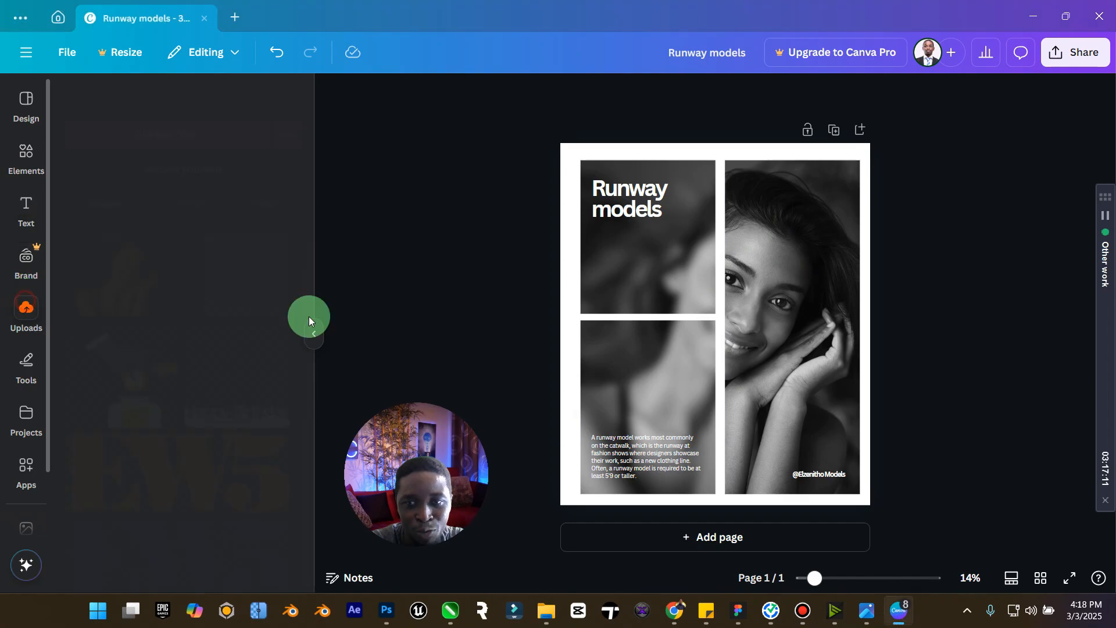
drag(239, 256, 830, 321)
click(795, 191)
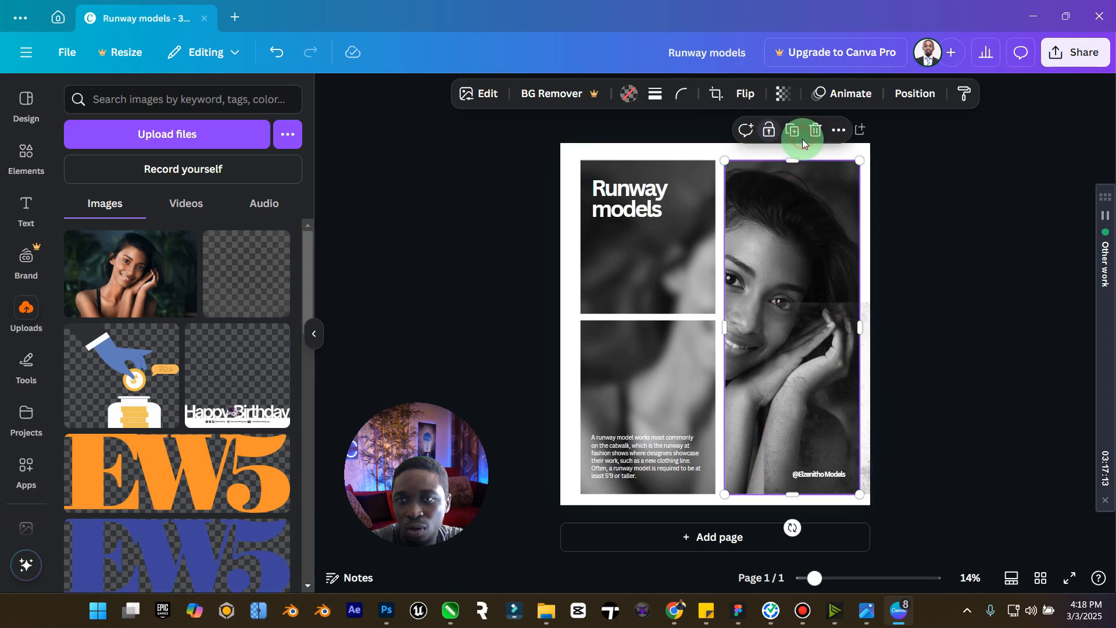
drag(808, 392, 798, 349)
key(ctrl+z)
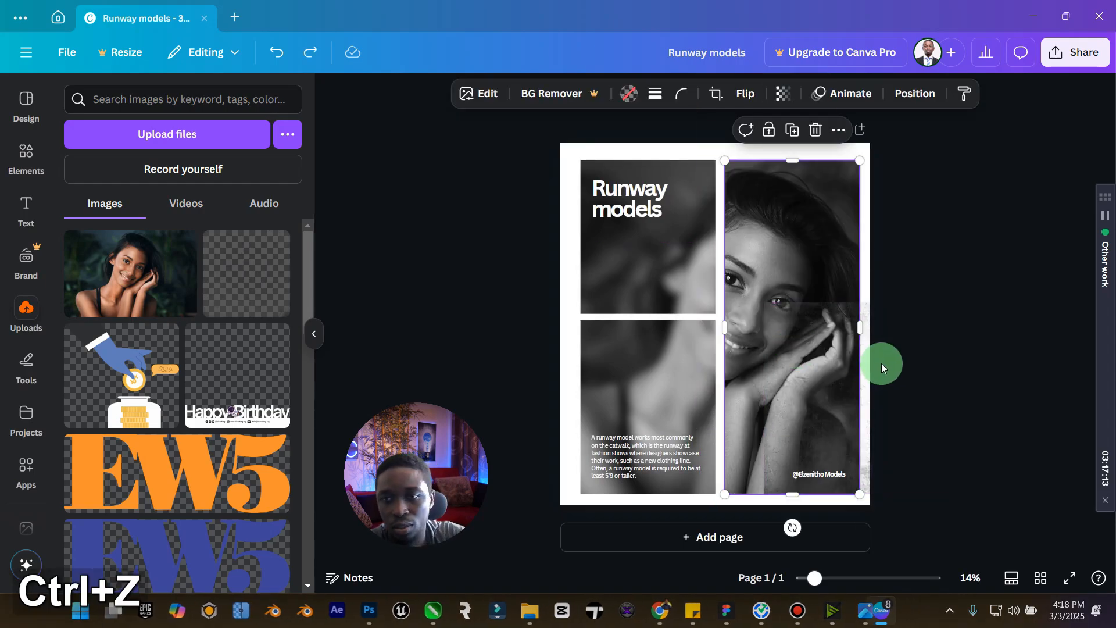
click(798, 375)
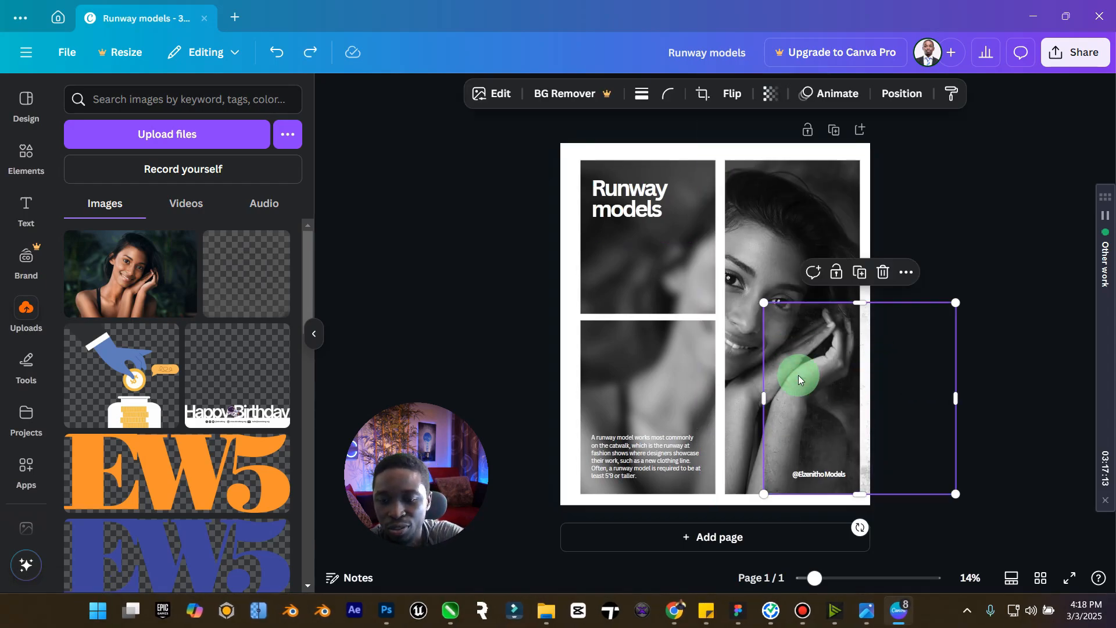
key(Delete)
- Try to add the uploaded texture over the tall portrait with the page locked
drag(201, 220, 897, 364)
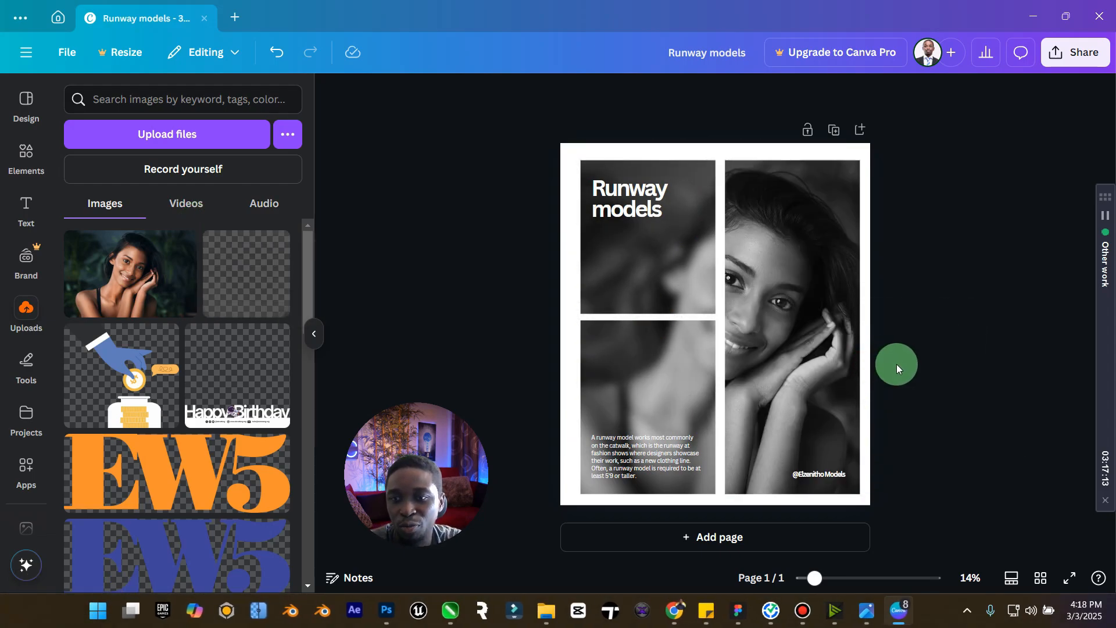
drag(251, 272, 387, 285)
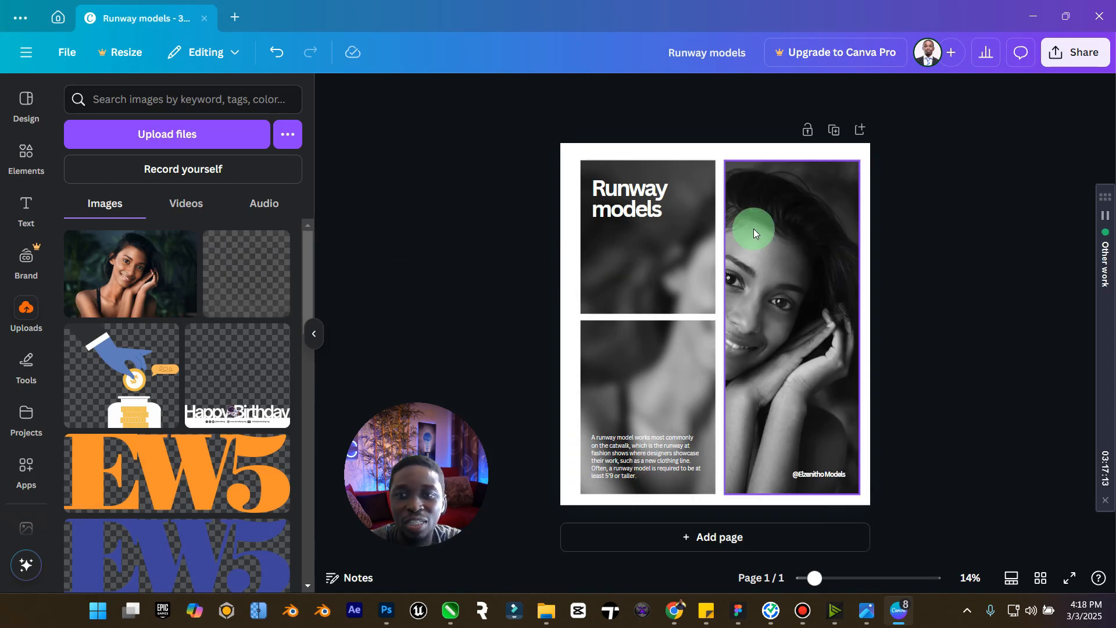
click(792, 203)
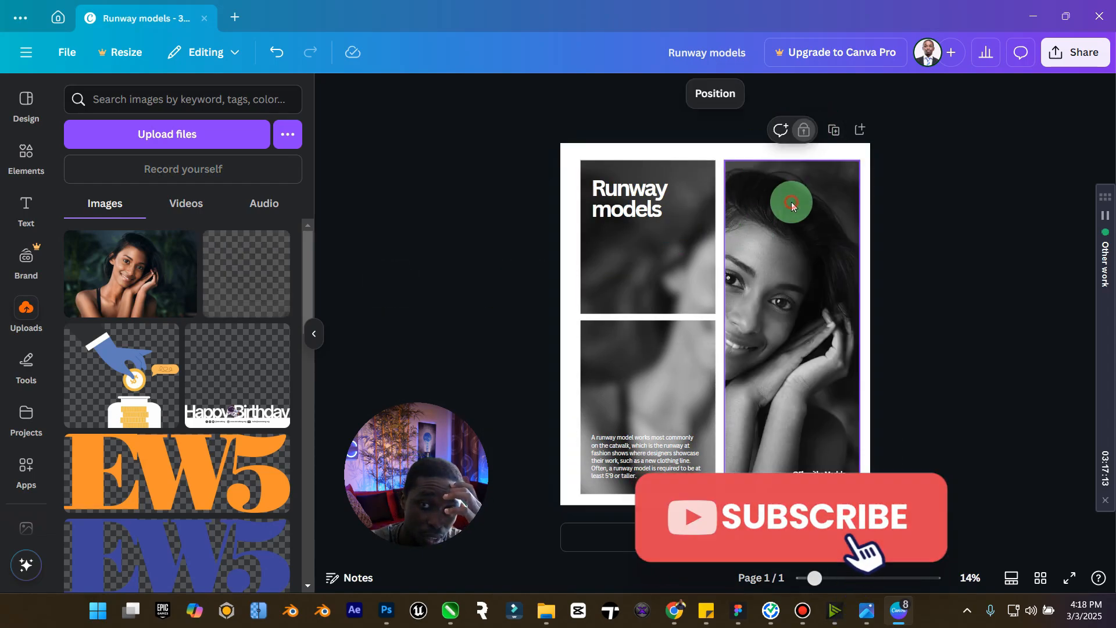
drag(285, 235, 252, 242)
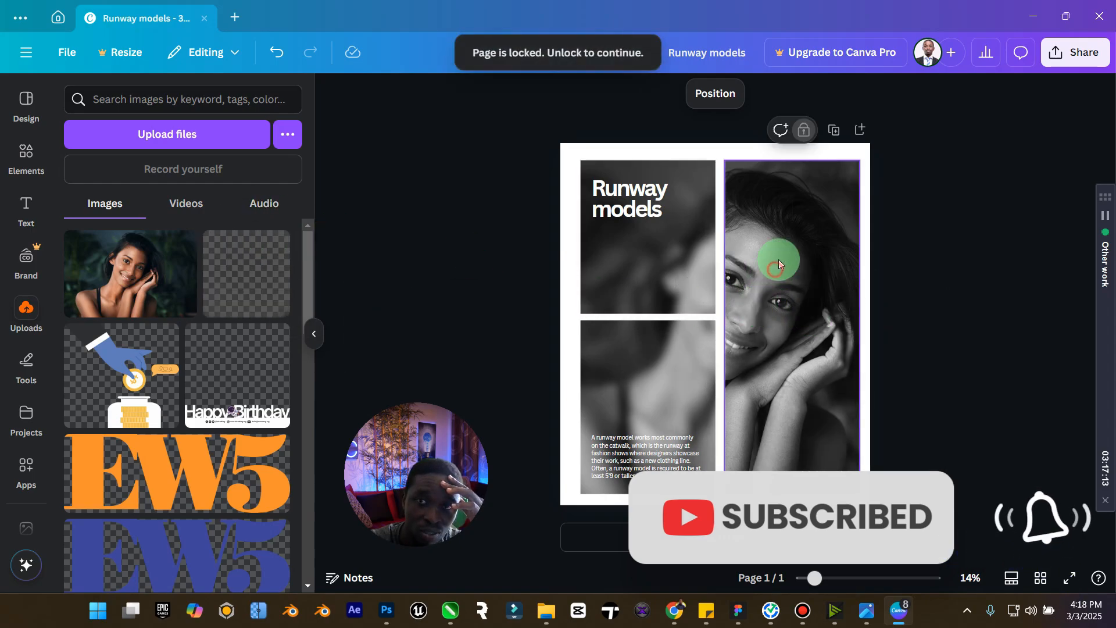
- Unlock the page so its elements can be edited
click(784, 159)
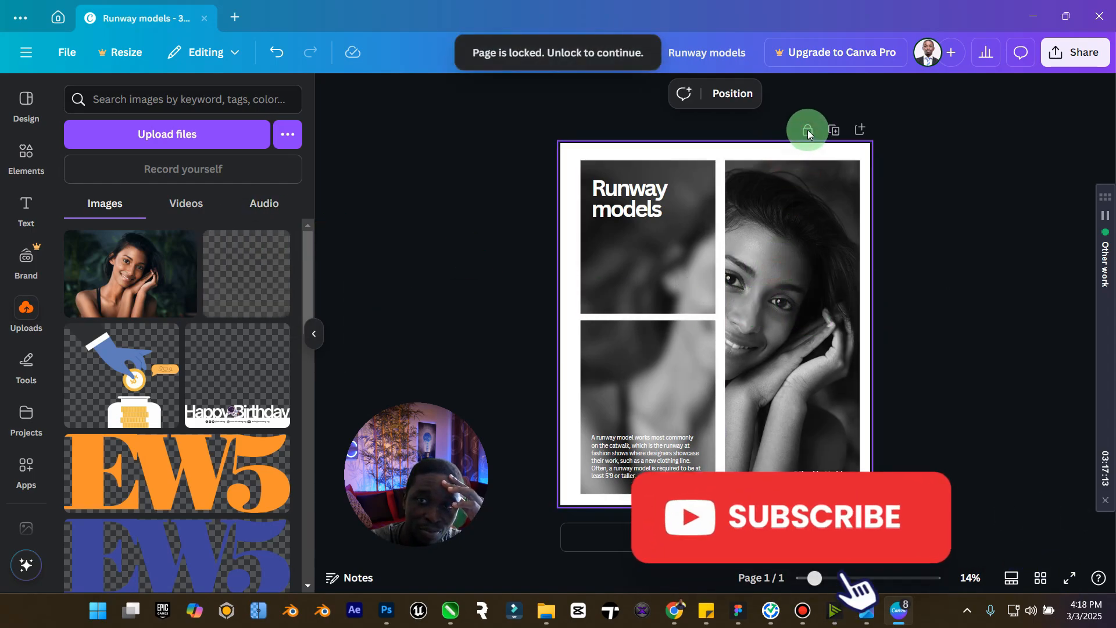
click(808, 132)
right_click(800, 144)
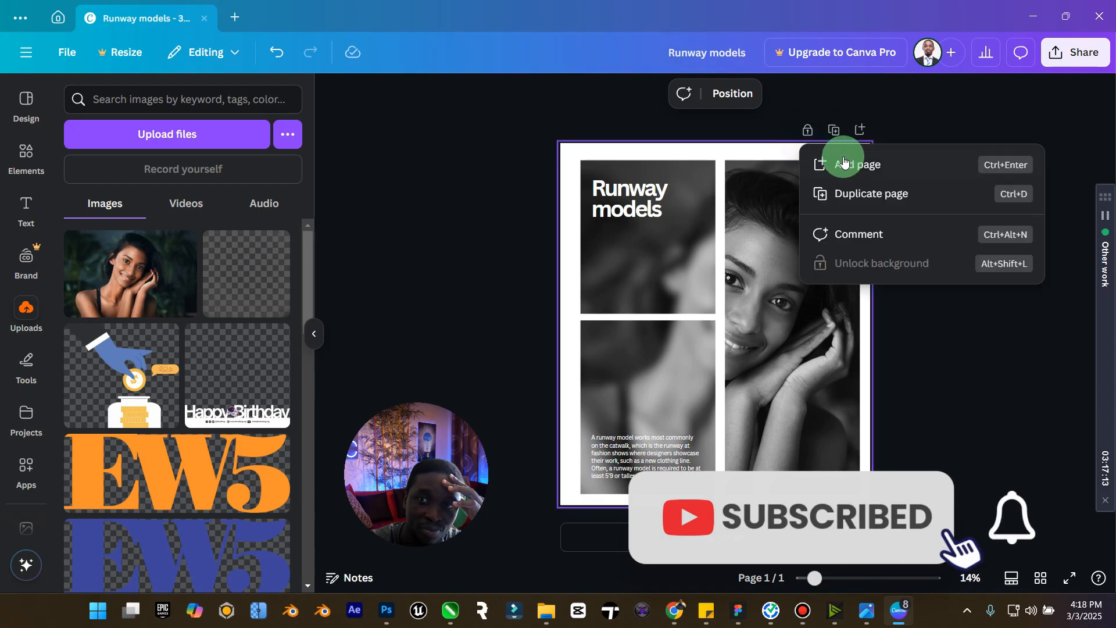
click(725, 214)
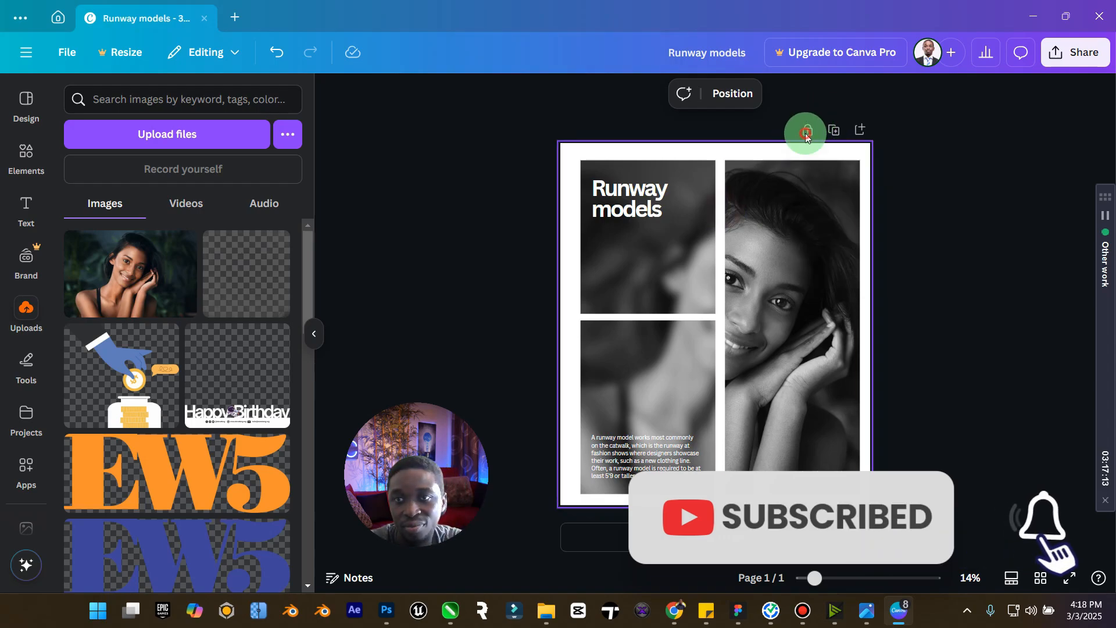
click(979, 398)
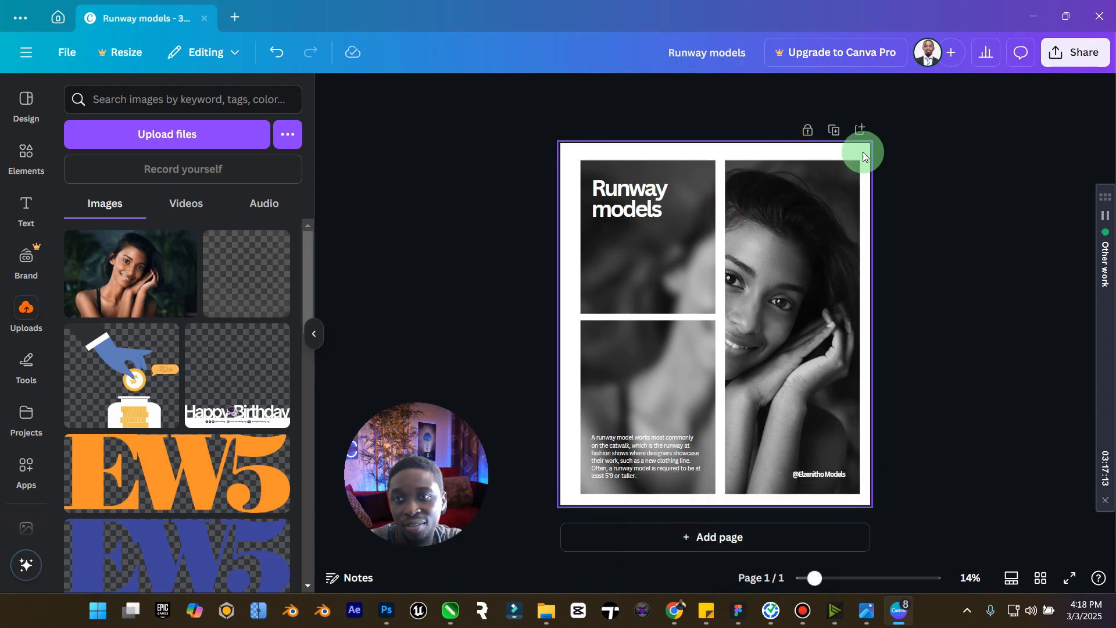
- Lock the tall portrait frame and cover it fully with the transparent texture from the uploads
click(794, 211)
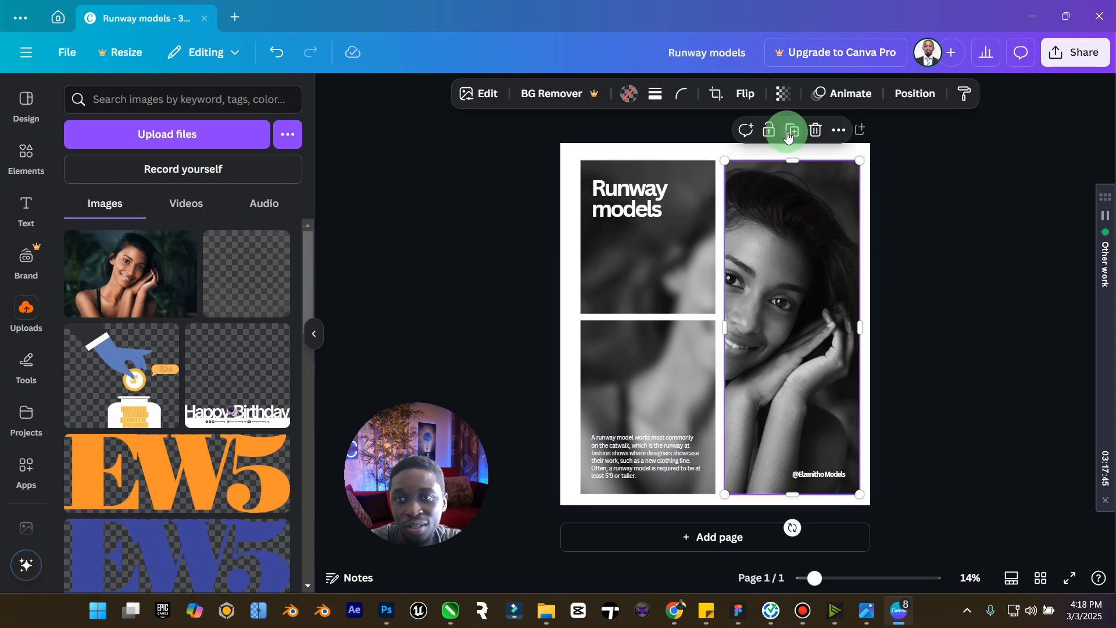
click(769, 131)
drag(269, 269, 767, 217)
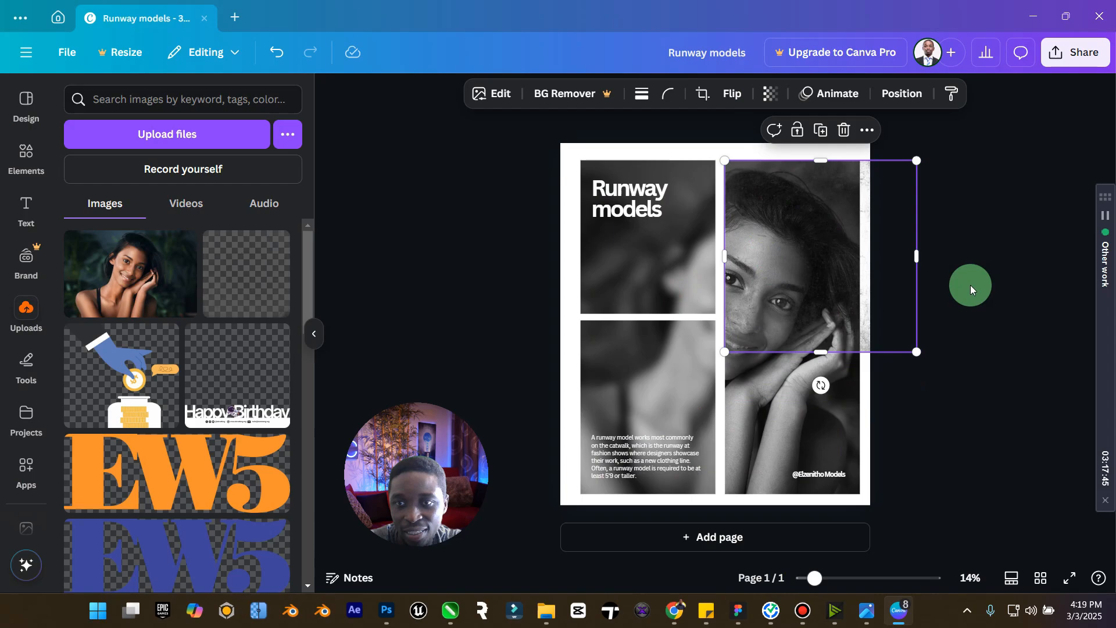
drag(920, 262, 862, 267)
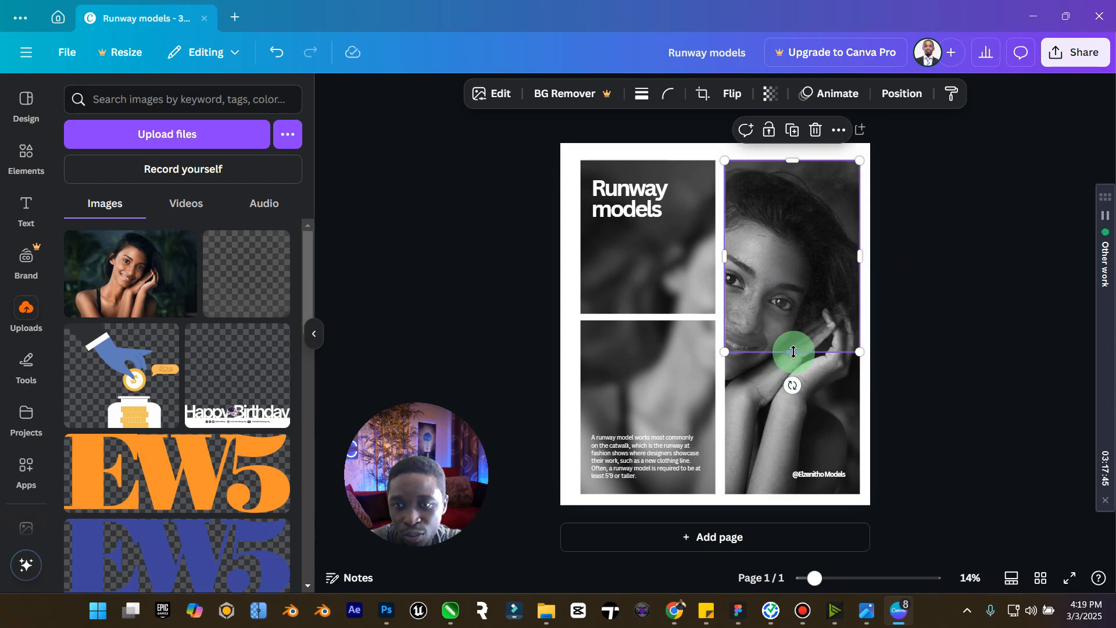
drag(793, 352, 817, 495)
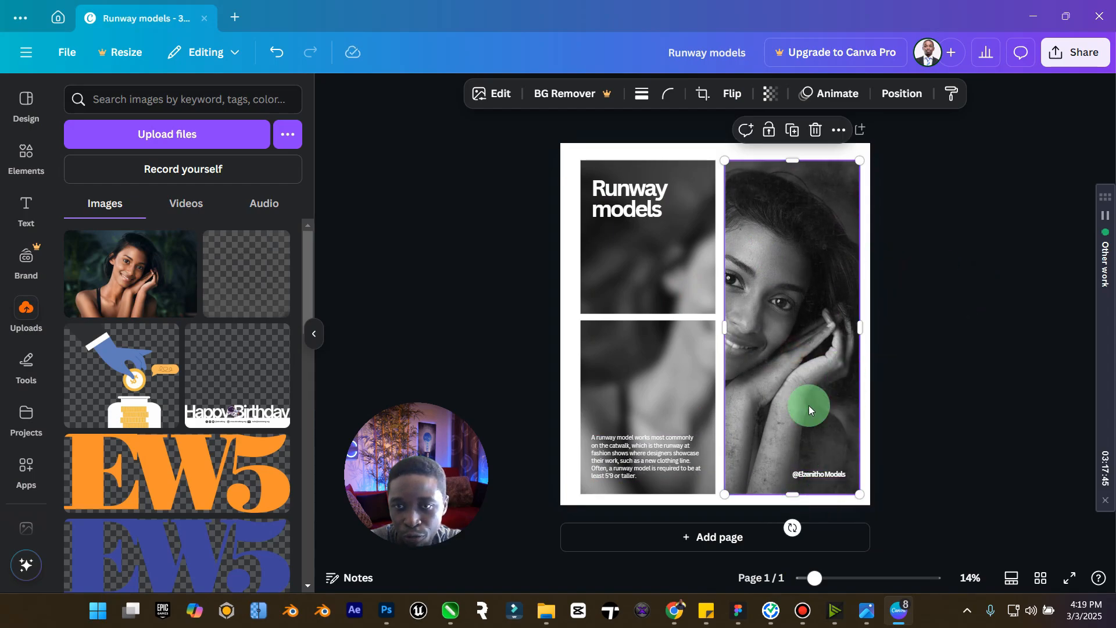
- Adjust the texture overlay on the tall portrait to a clarity of -53 and a brightness of -48
click(507, 93)
click(174, 132)
scroll(235, 329, down, 1)
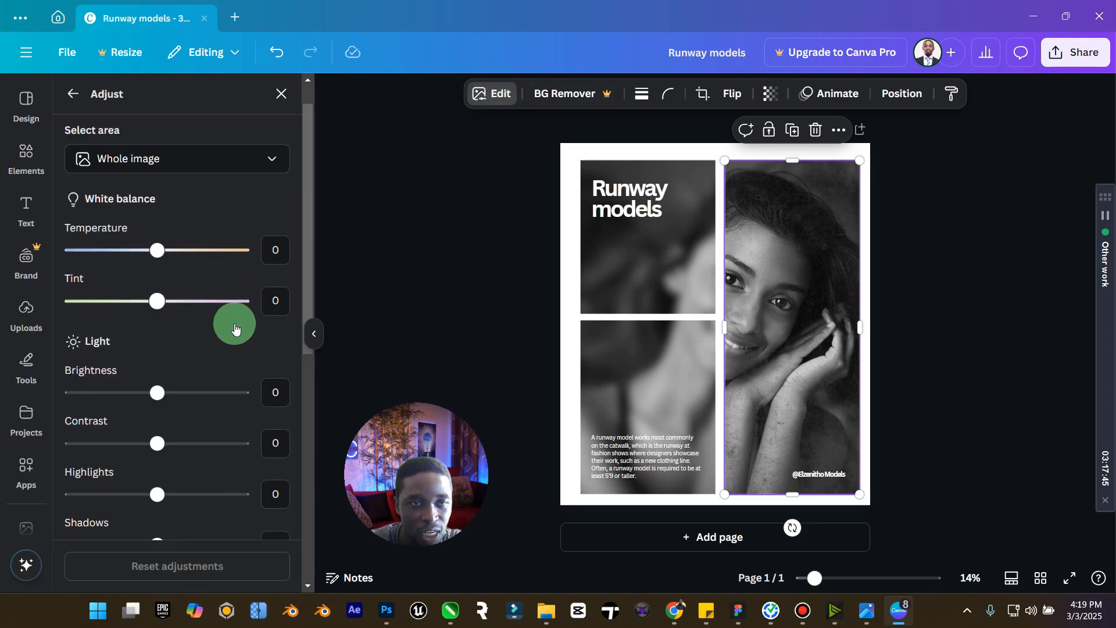
scroll(235, 329, down, 8)
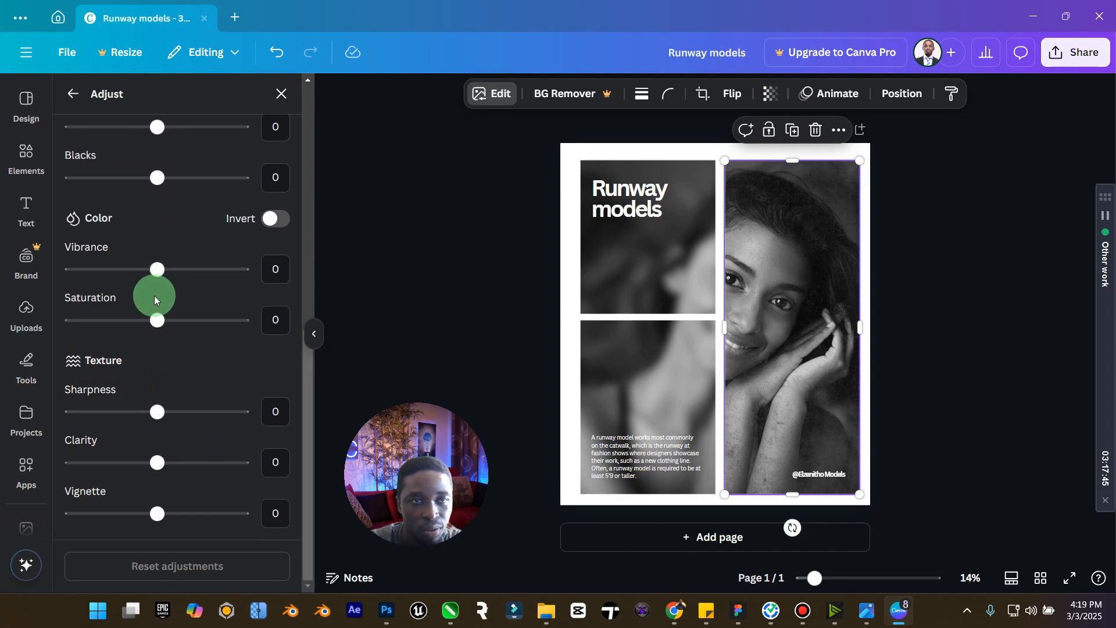
scroll(154, 296, up, 6)
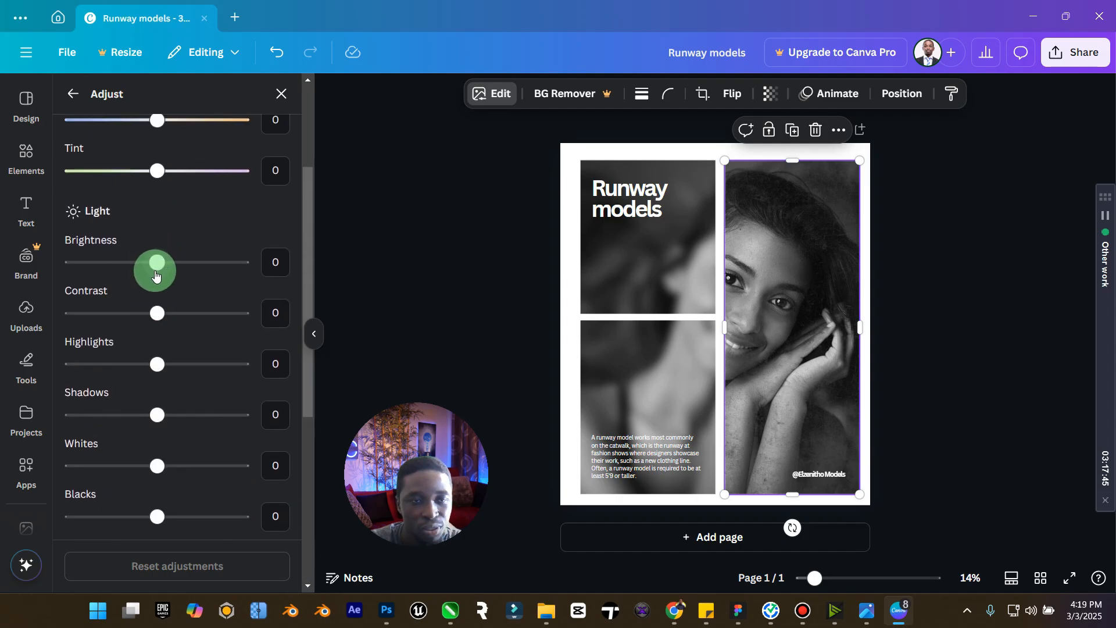
scroll(163, 279, down, 6)
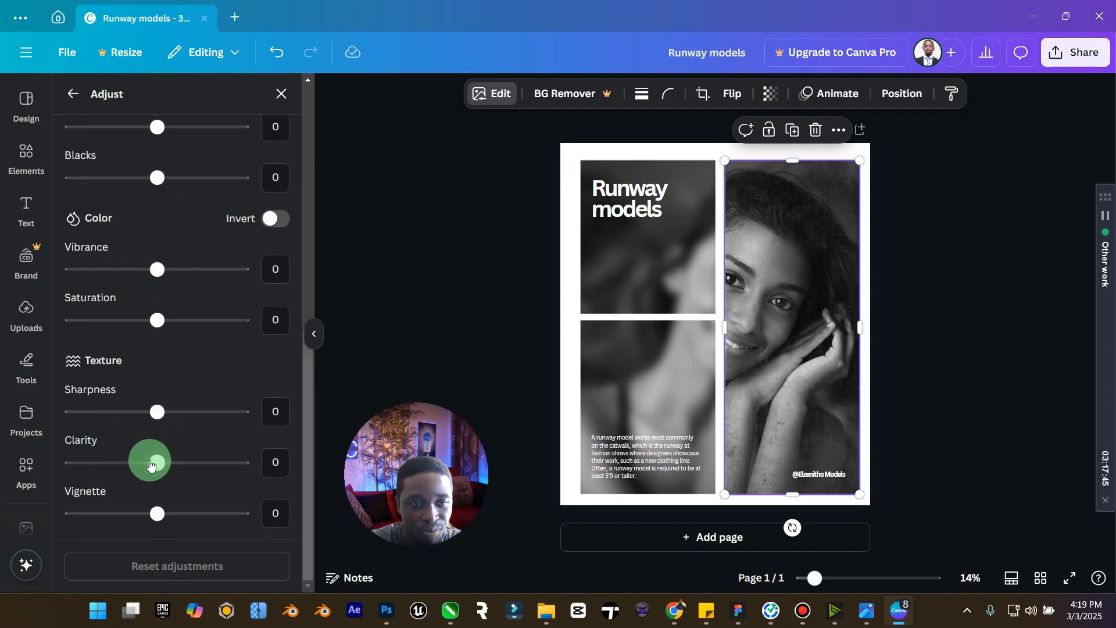
drag(150, 464, 86, 476)
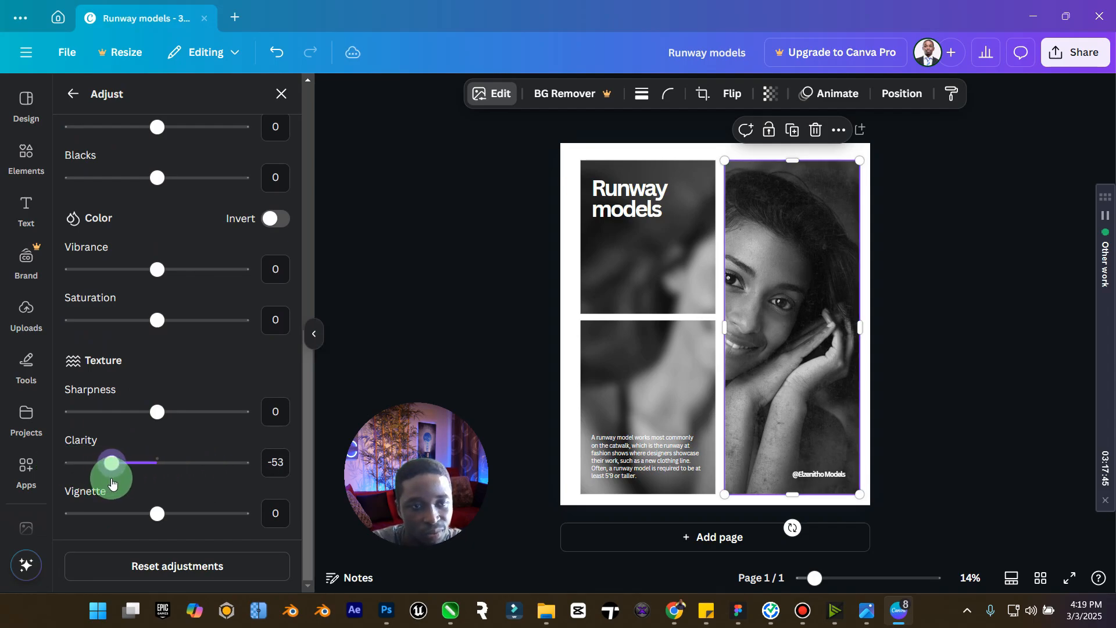
scroll(142, 476, up, 5)
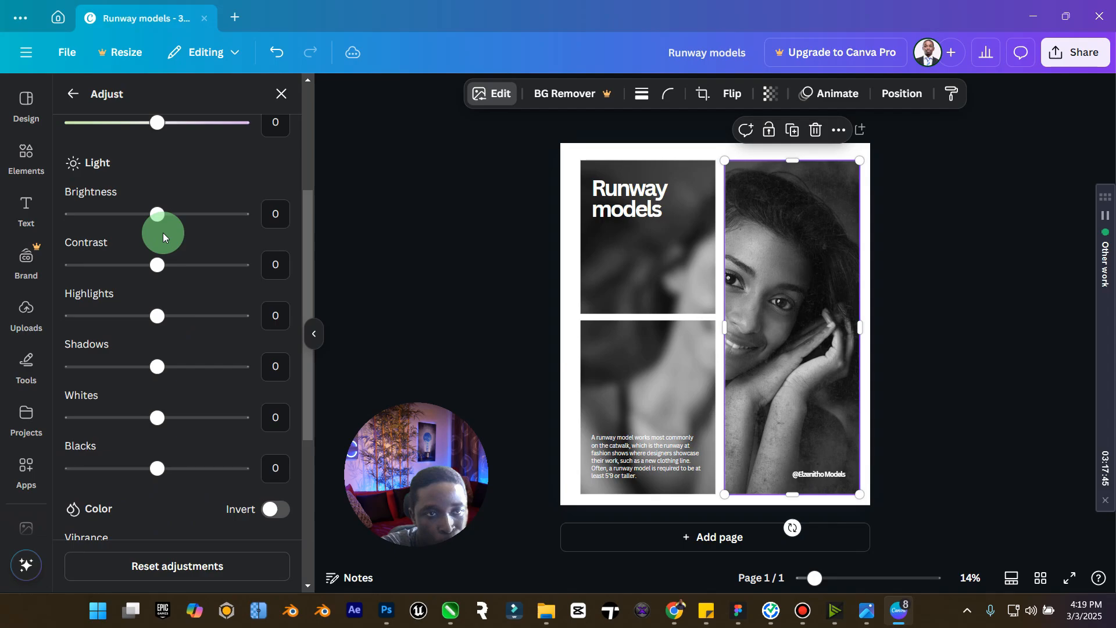
drag(157, 216, 111, 223)
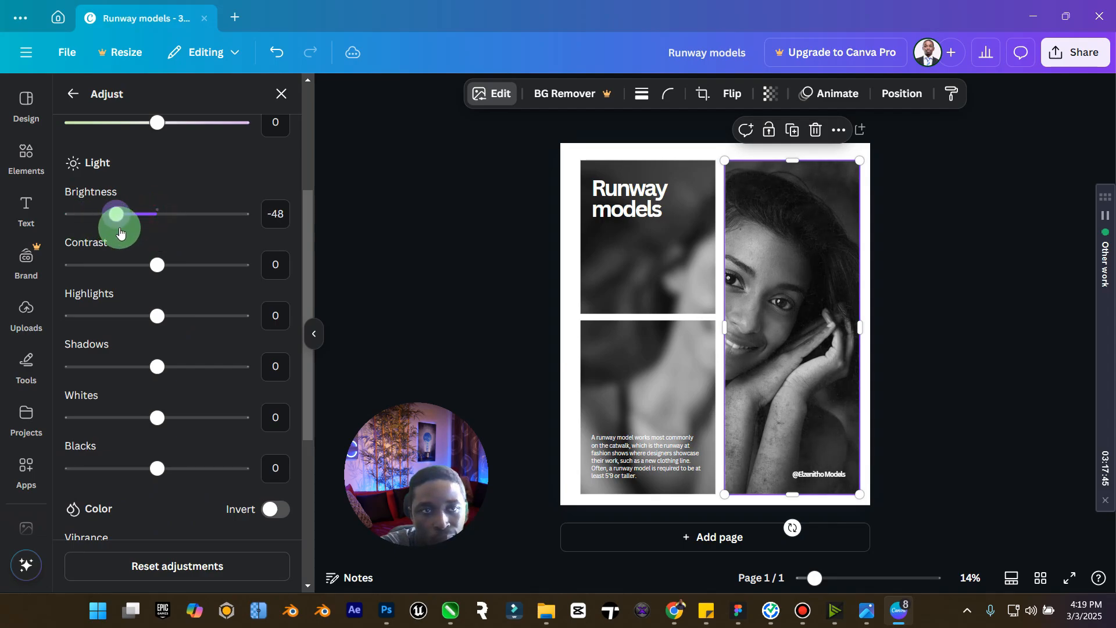
- Set the texture overlay's sharpness to -28, close its image adjustments and deselect it
scroll(134, 248, up, 4)
scroll(168, 323, down, 2)
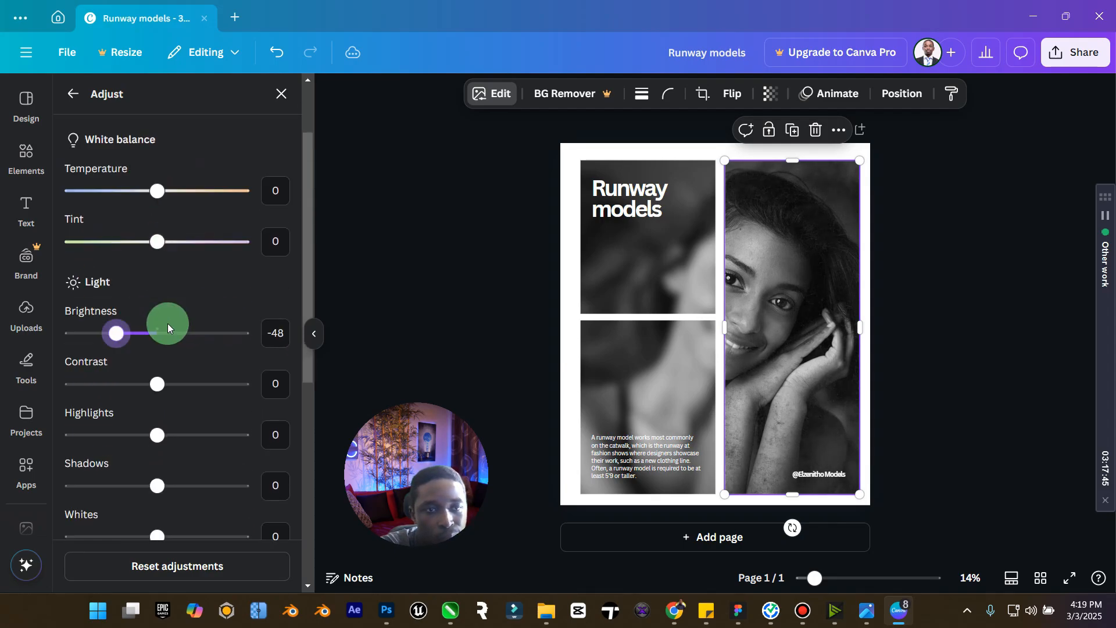
scroll(168, 323, up, 2)
scroll(162, 320, down, 8)
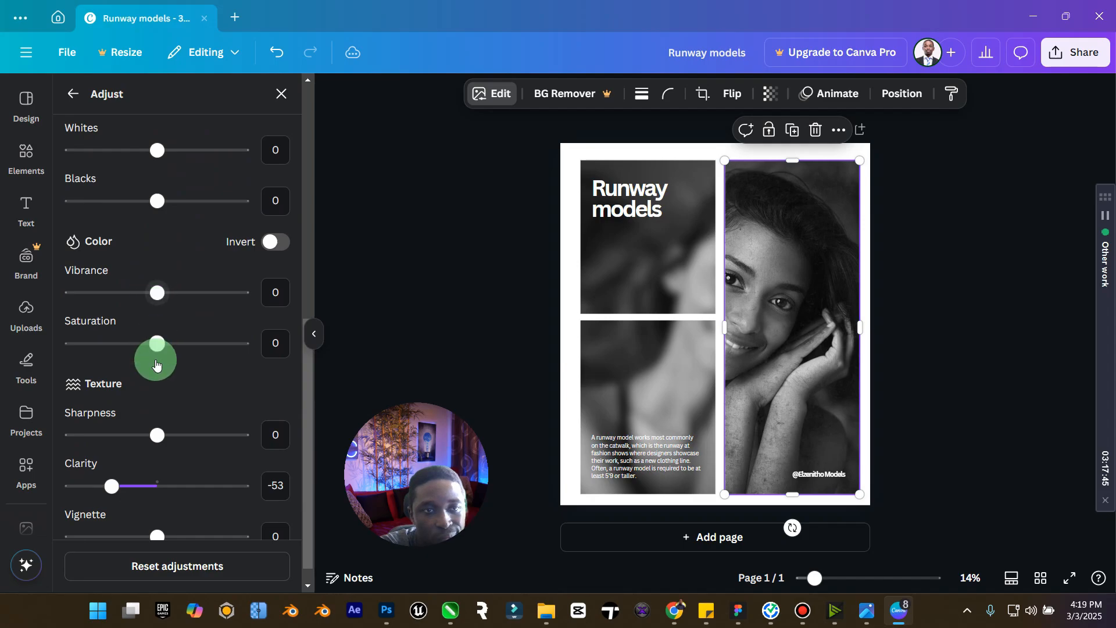
scroll(155, 364, down, 1)
drag(158, 413, 133, 416)
scroll(215, 479, up, 10)
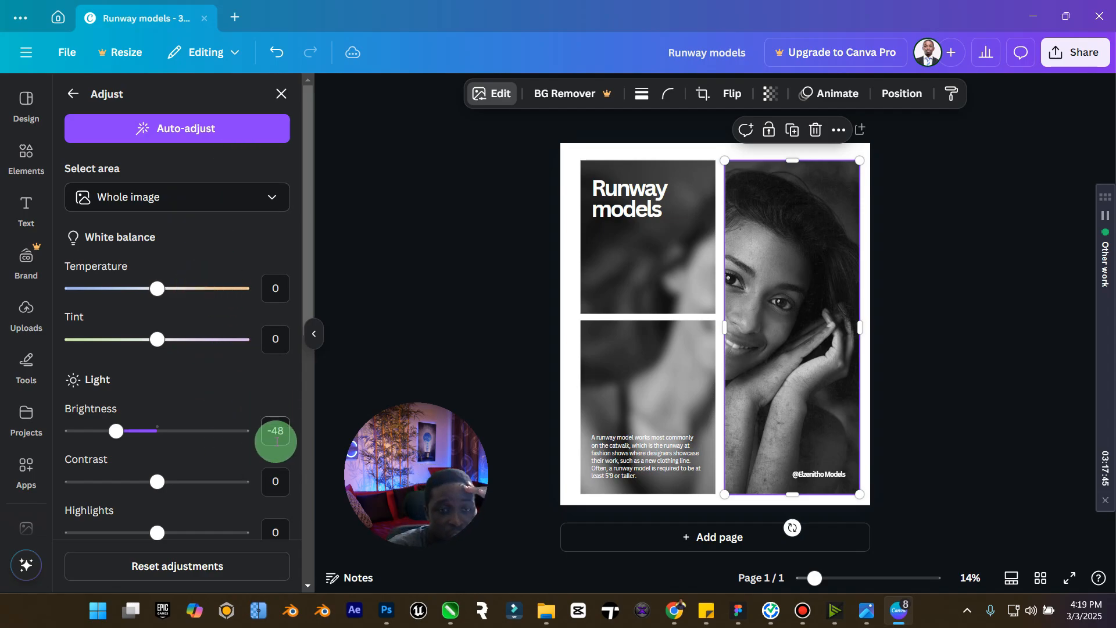
scroll(154, 378, down, 5)
scroll(172, 419, down, 4)
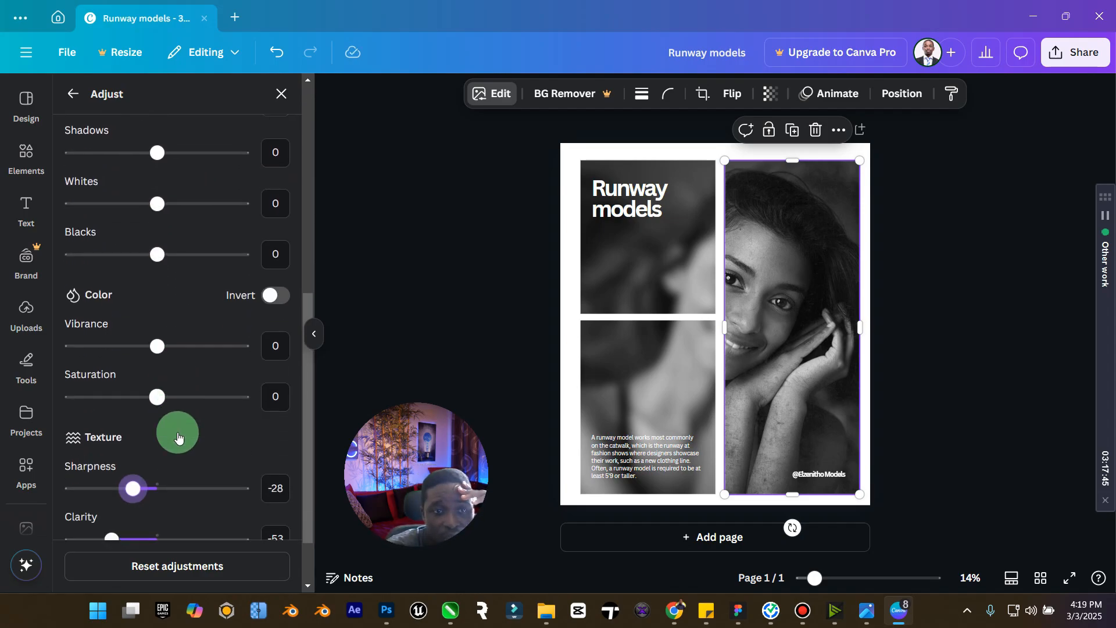
scroll(145, 514, up, 9)
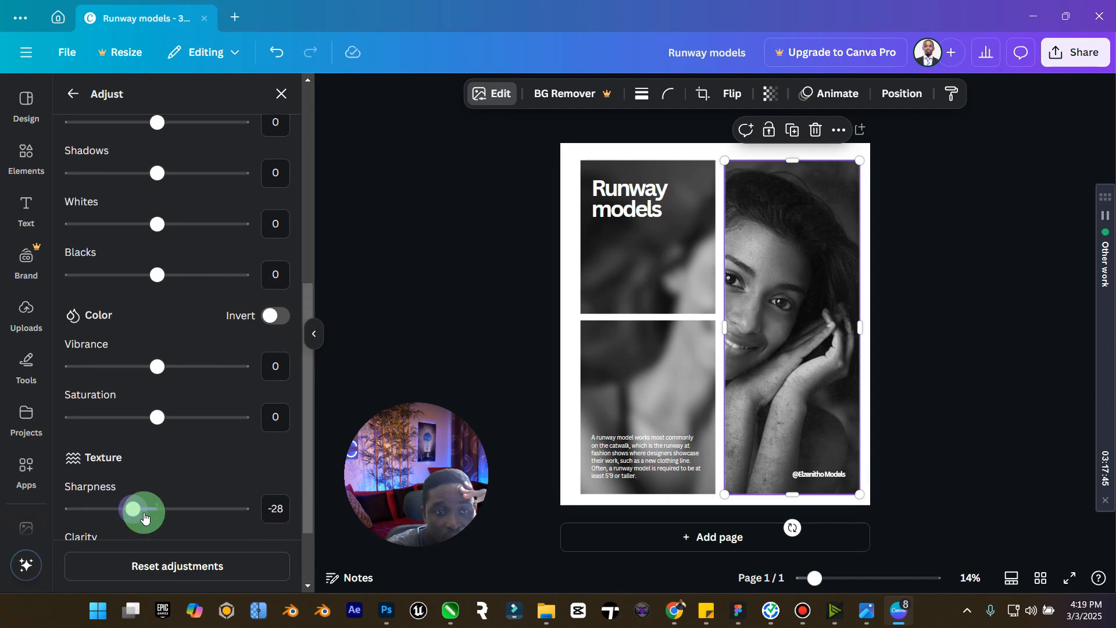
click(73, 96)
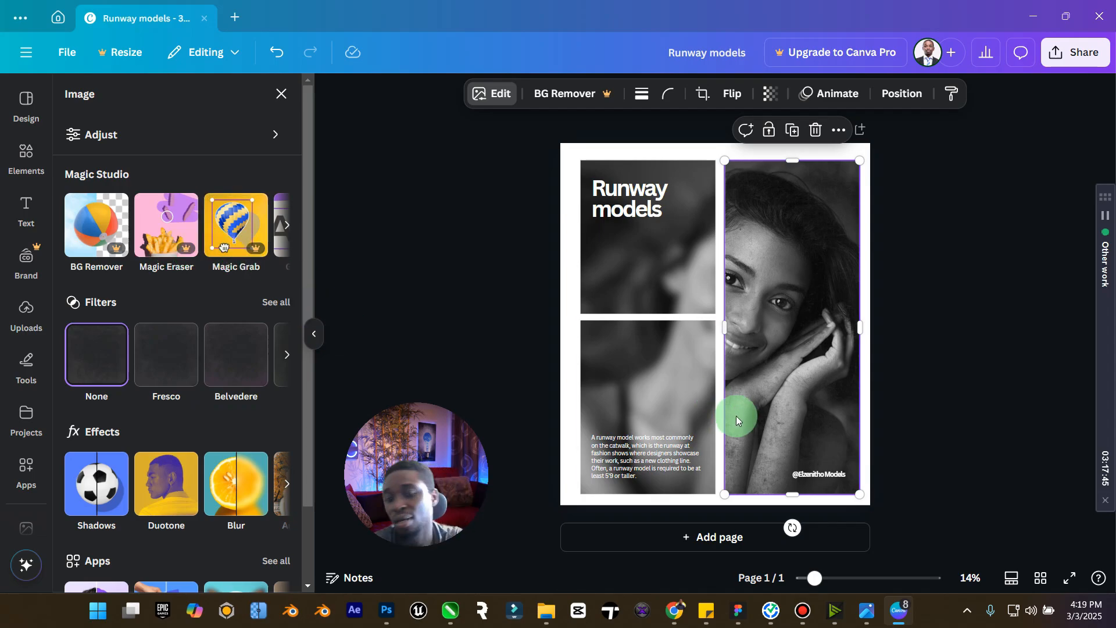
click(895, 330)
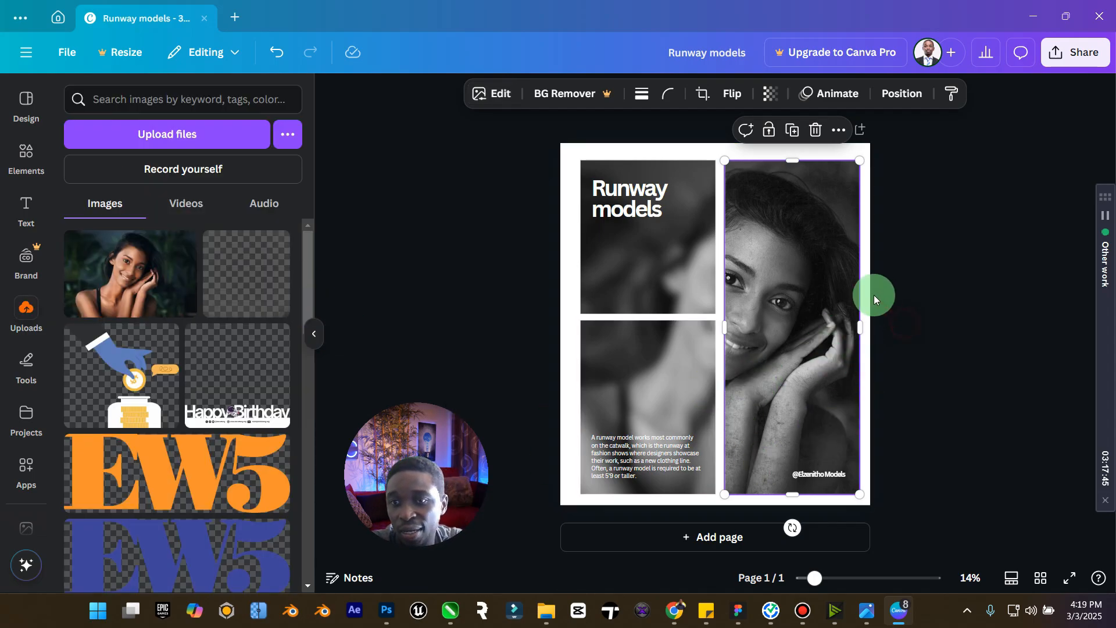
click(963, 162)
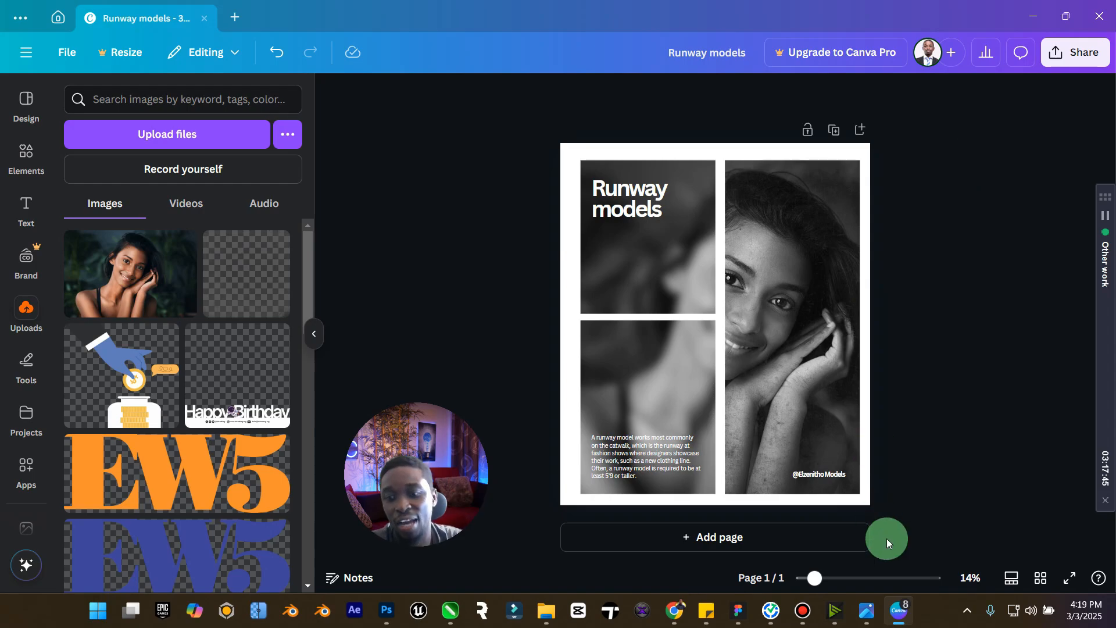
- Look at the reference poster PS Test.jpg in Photos and return to the Canva design
click(870, 610)
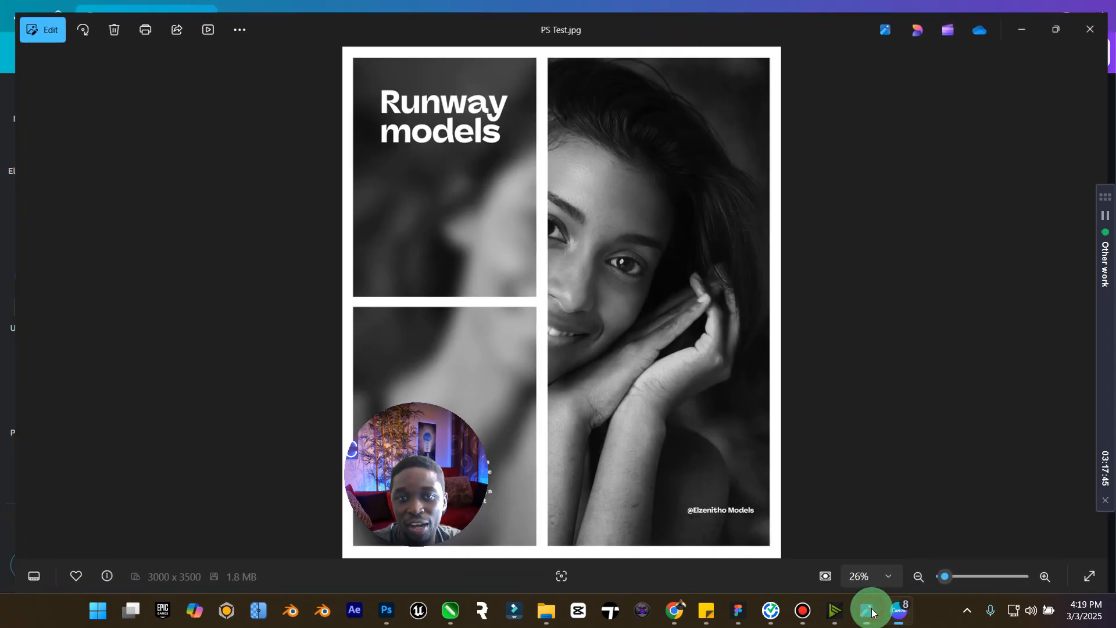
click(872, 612)
click(1009, 136)
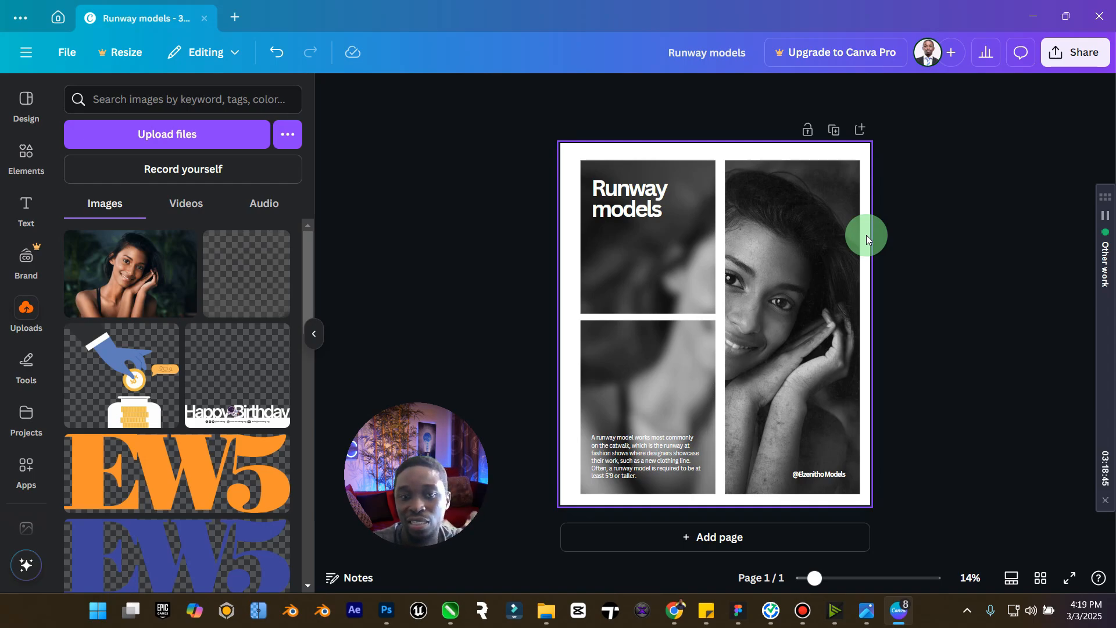
- Download the poster as a 3,000 × 3,500 px PNG and save it as Runway models in the Downloads folder
click(1067, 61)
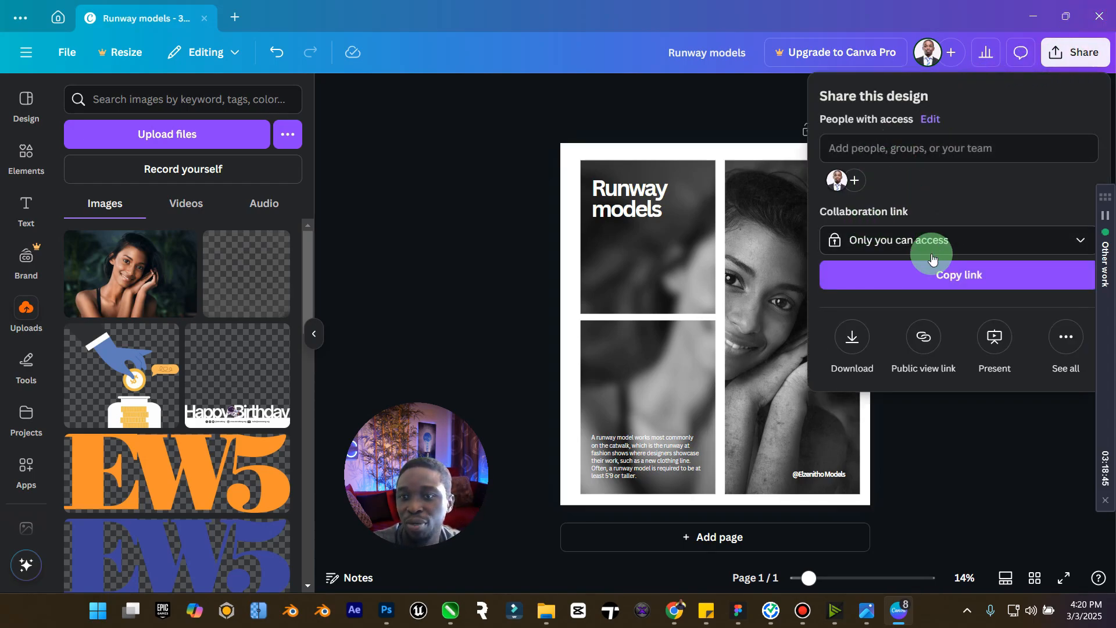
click(865, 343)
click(976, 155)
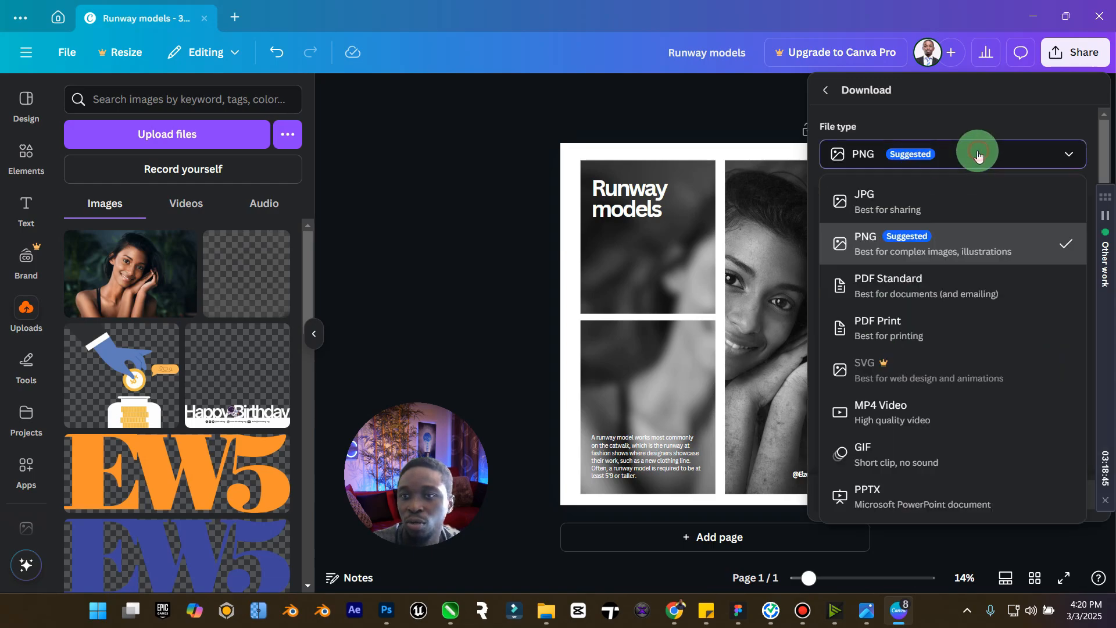
click(936, 237)
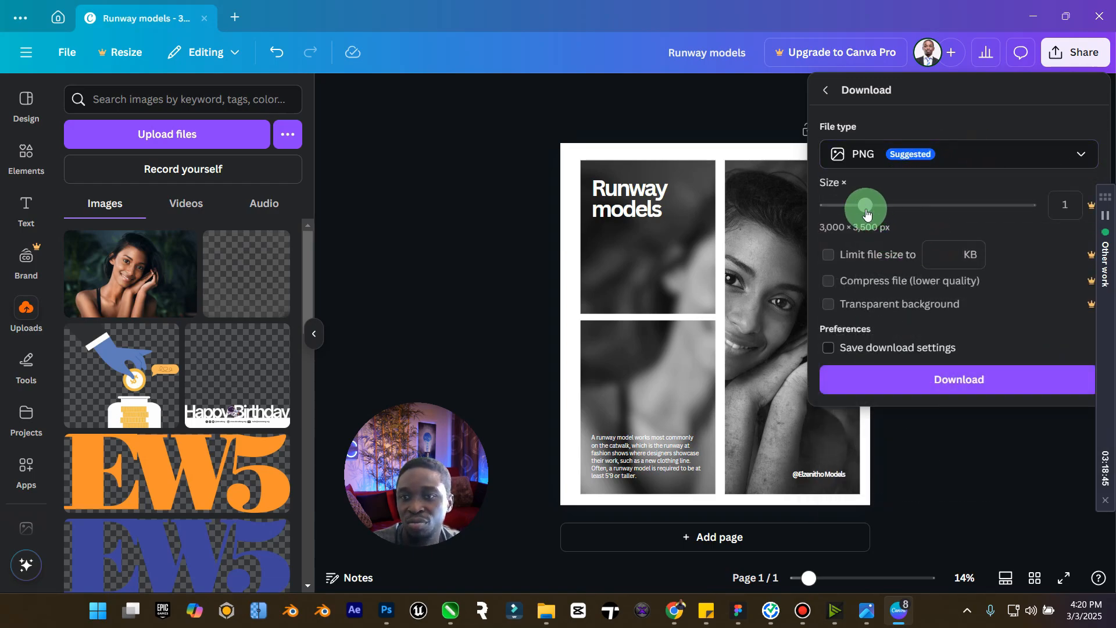
click(936, 378)
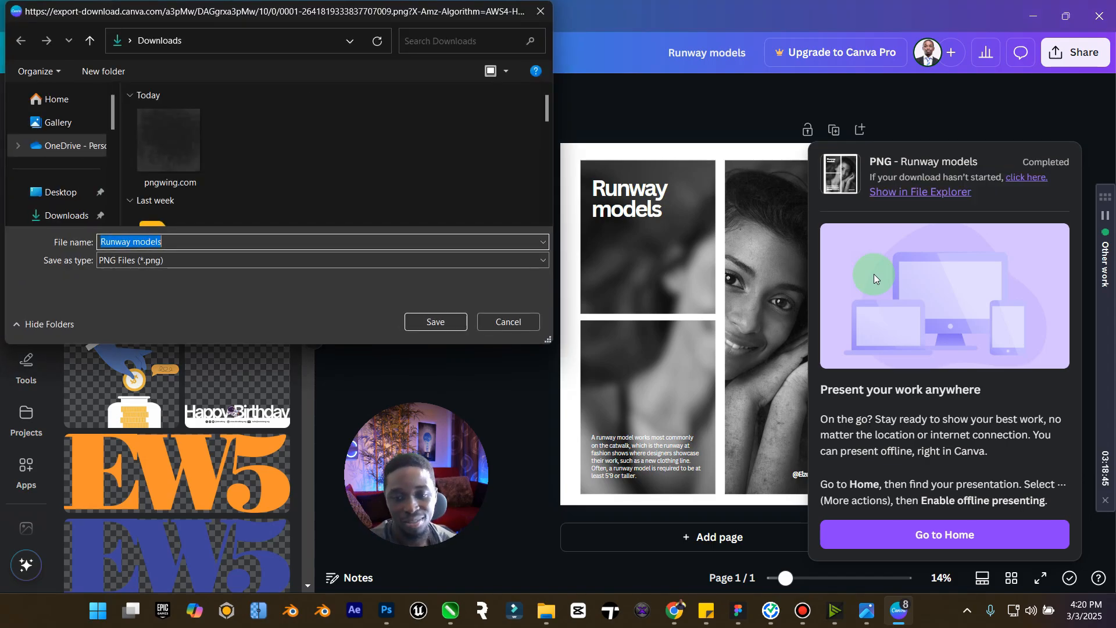
click(442, 321)
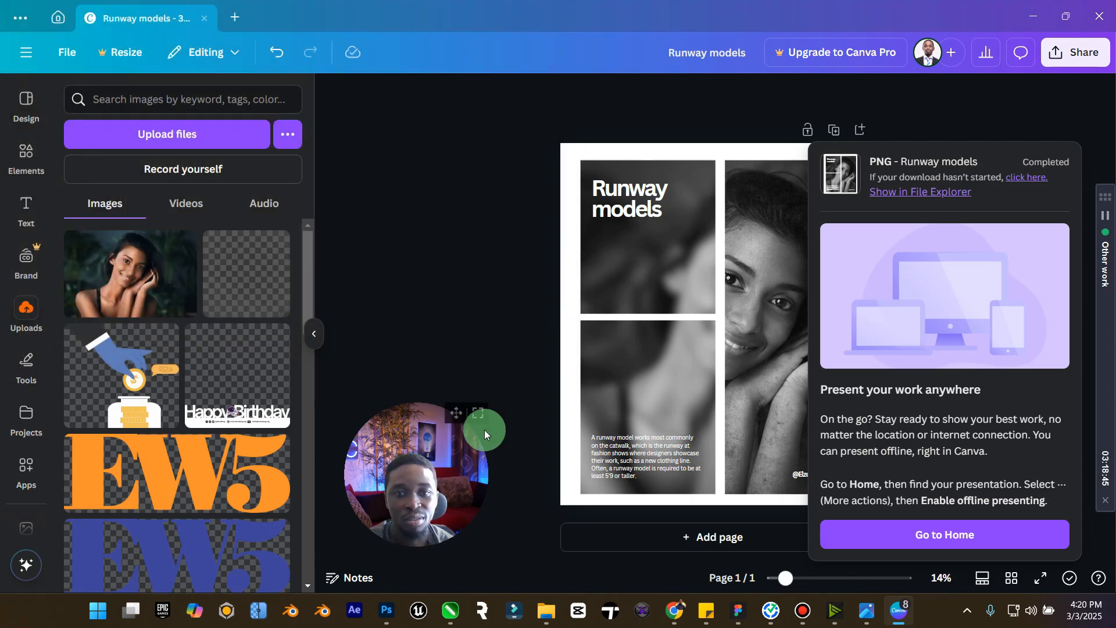
- Switch to File Explorer and open Runway models from Downloads in Photos, making Photos the permanent app for PNG files
click(545, 611)
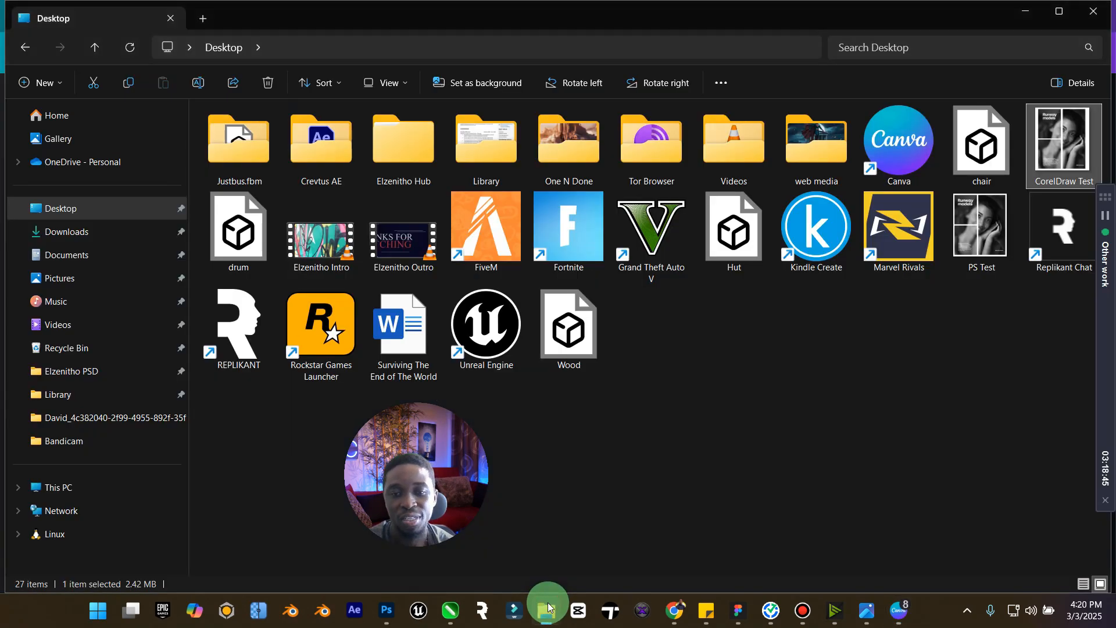
click(86, 241)
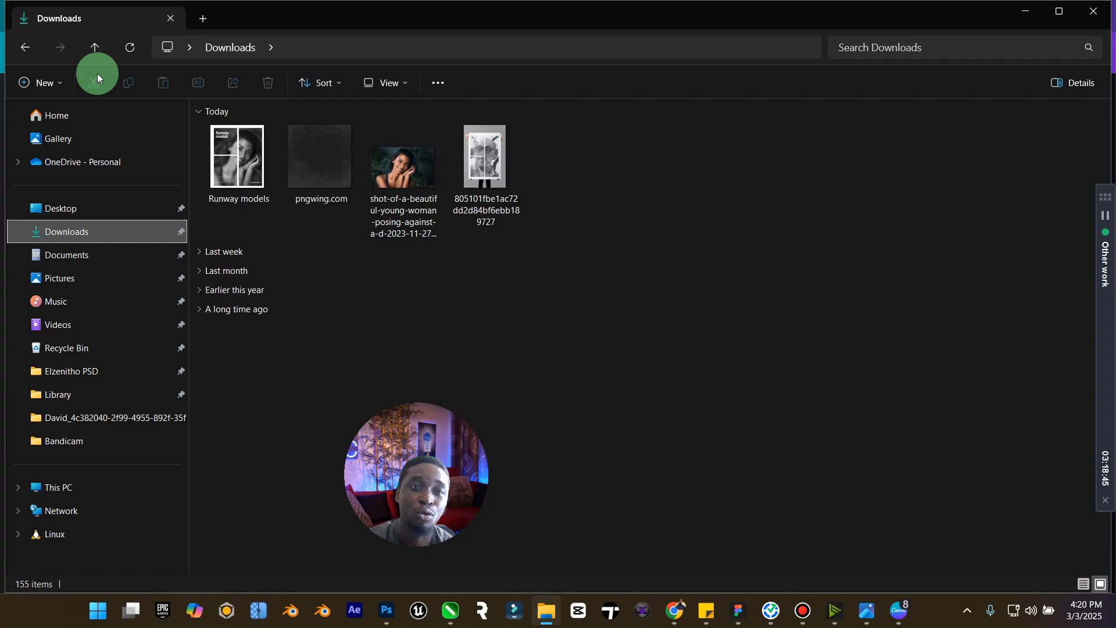
double_click(225, 160)
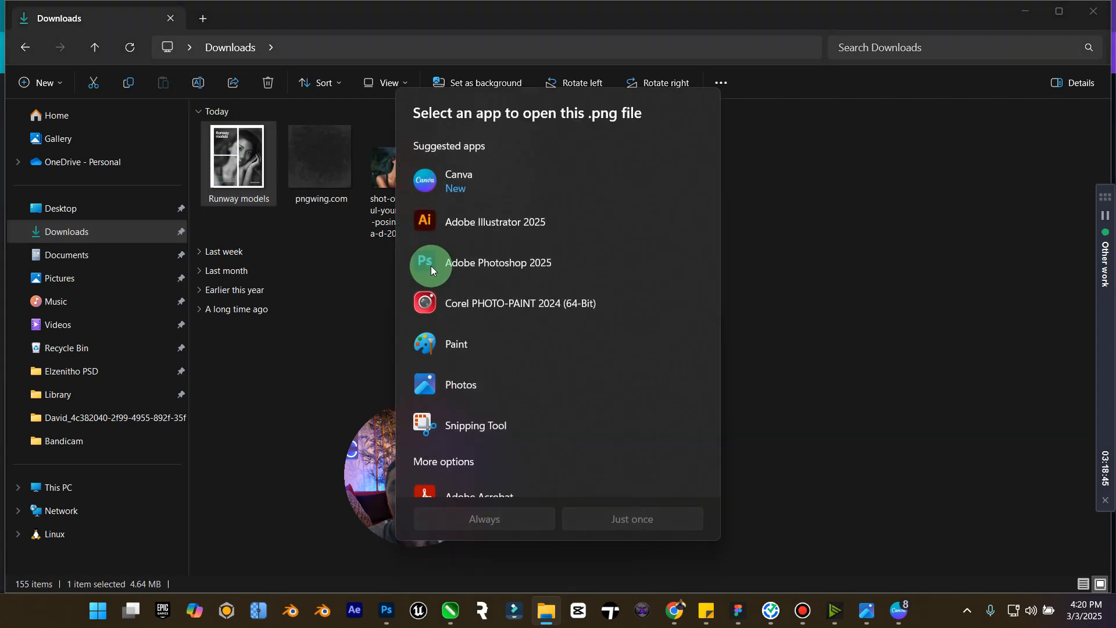
scroll(535, 350, down, 3)
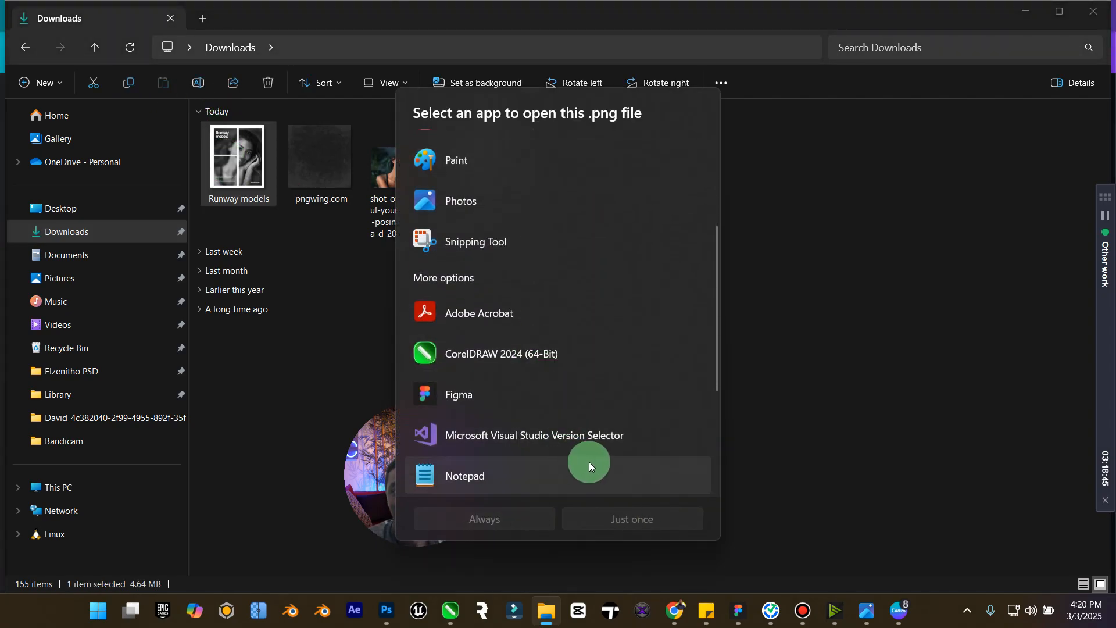
scroll(576, 365, up, 3)
click(481, 388)
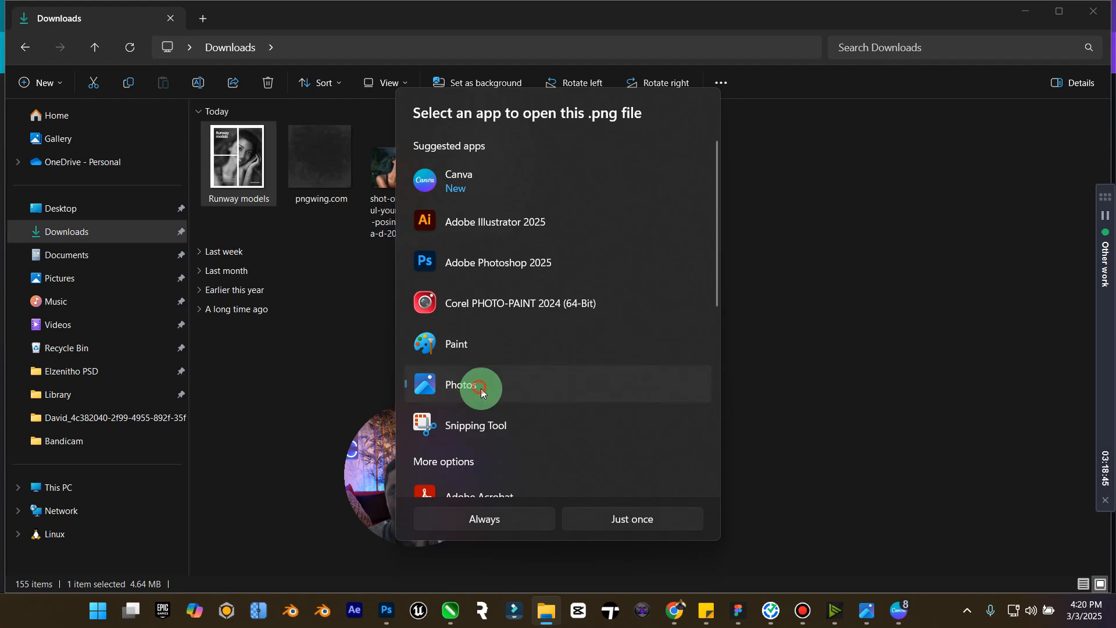
click(498, 528)
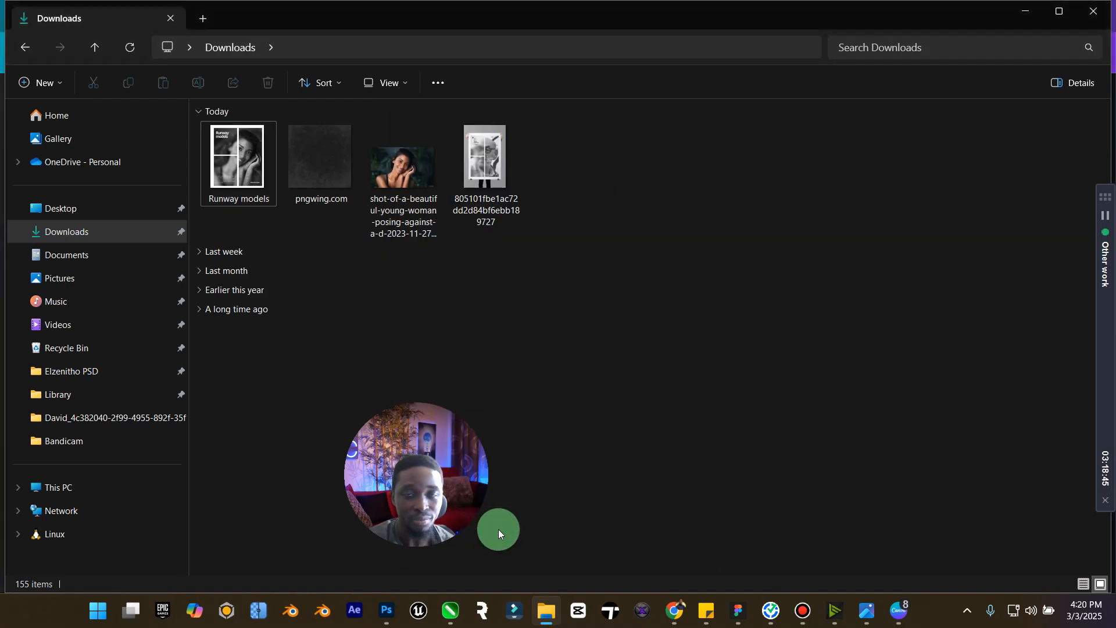
- Compare the exported Runway models.png with the reference PS Test.jpg in Photos
click(739, 619)
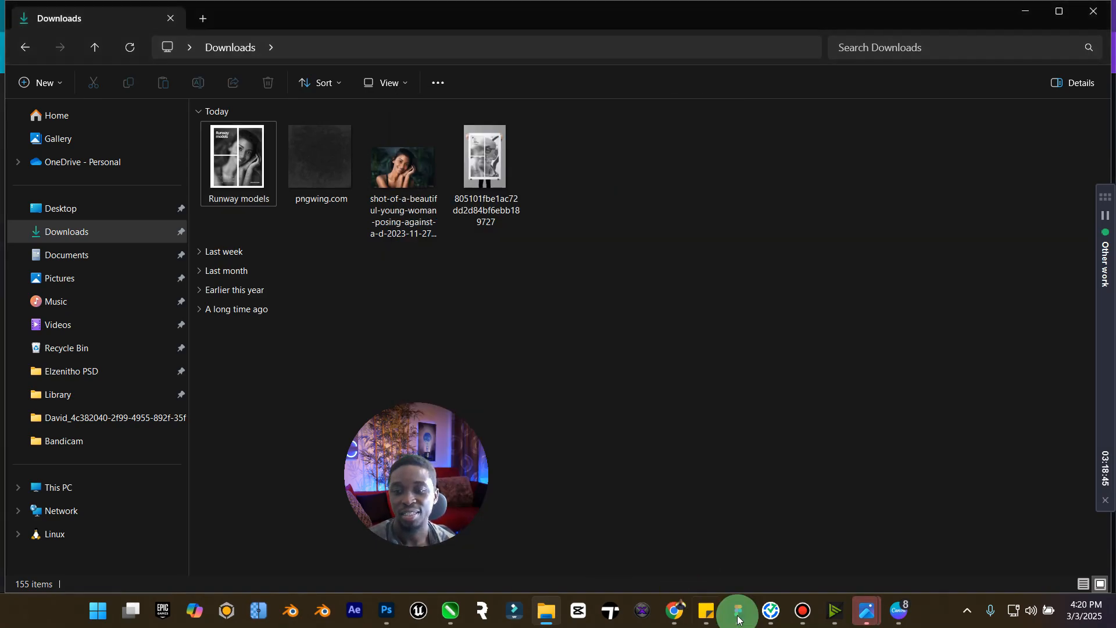
mouse_move(873, 608)
click(892, 529)
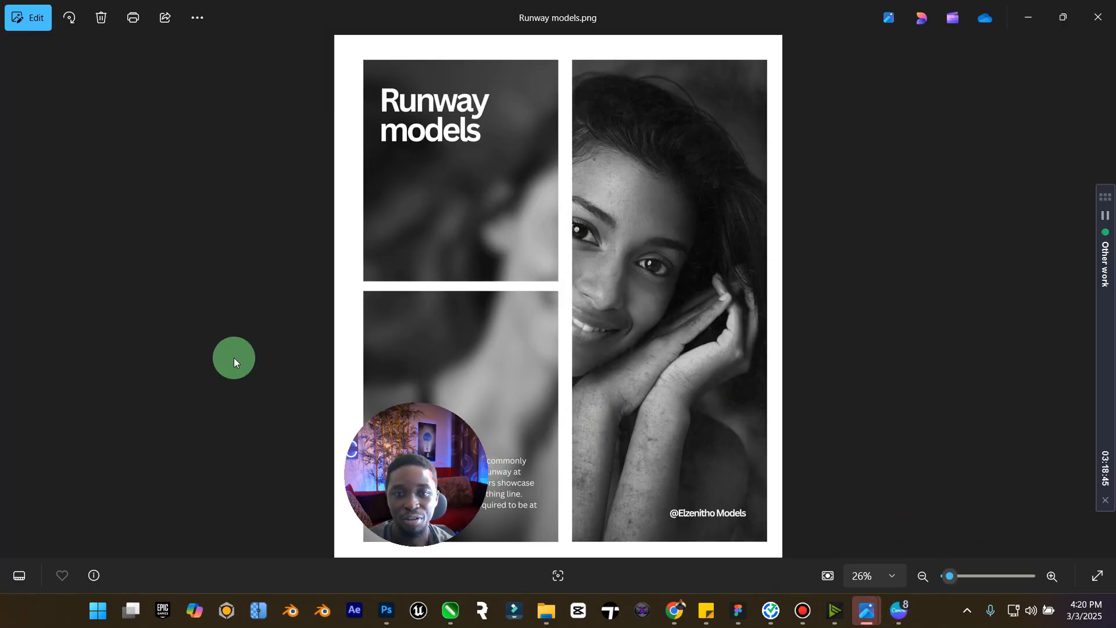
drag(456, 418, 174, 392)
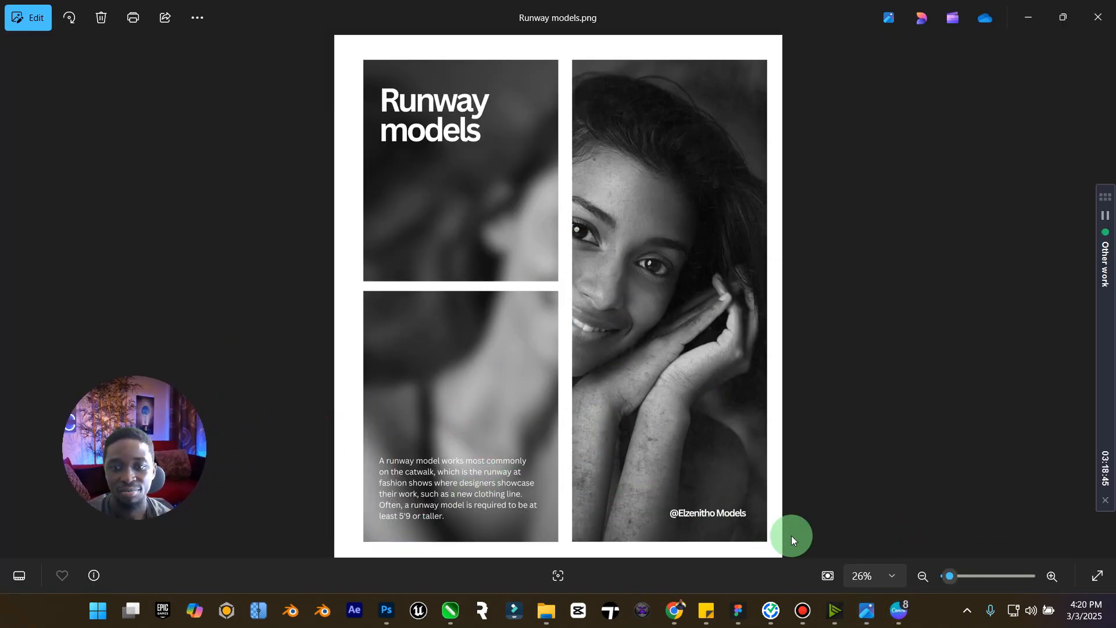
mouse_move(867, 609)
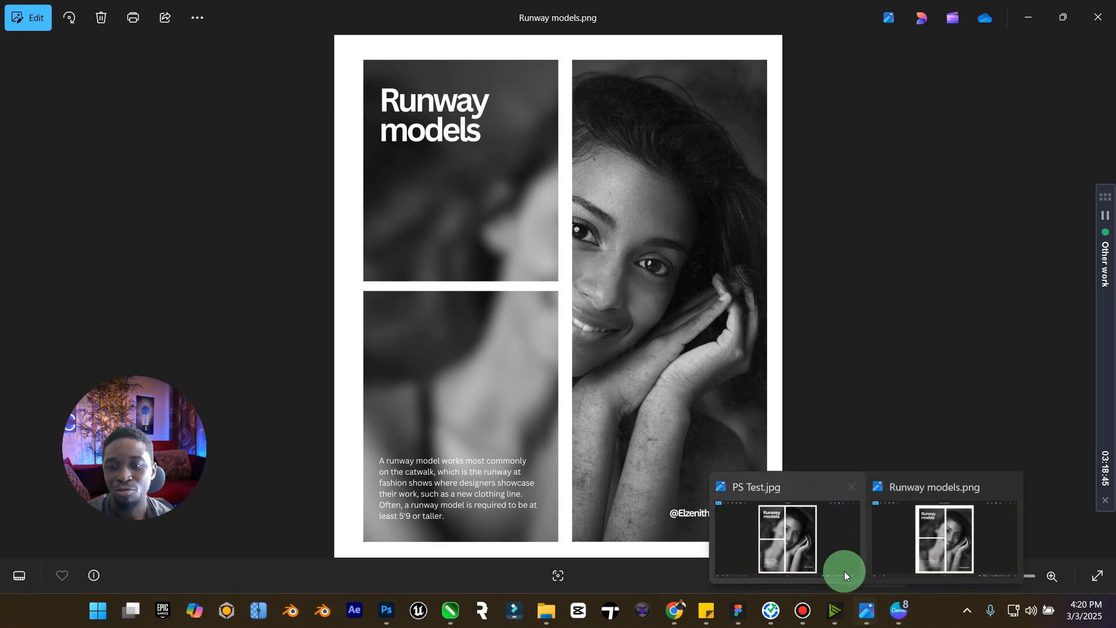
click(845, 571)
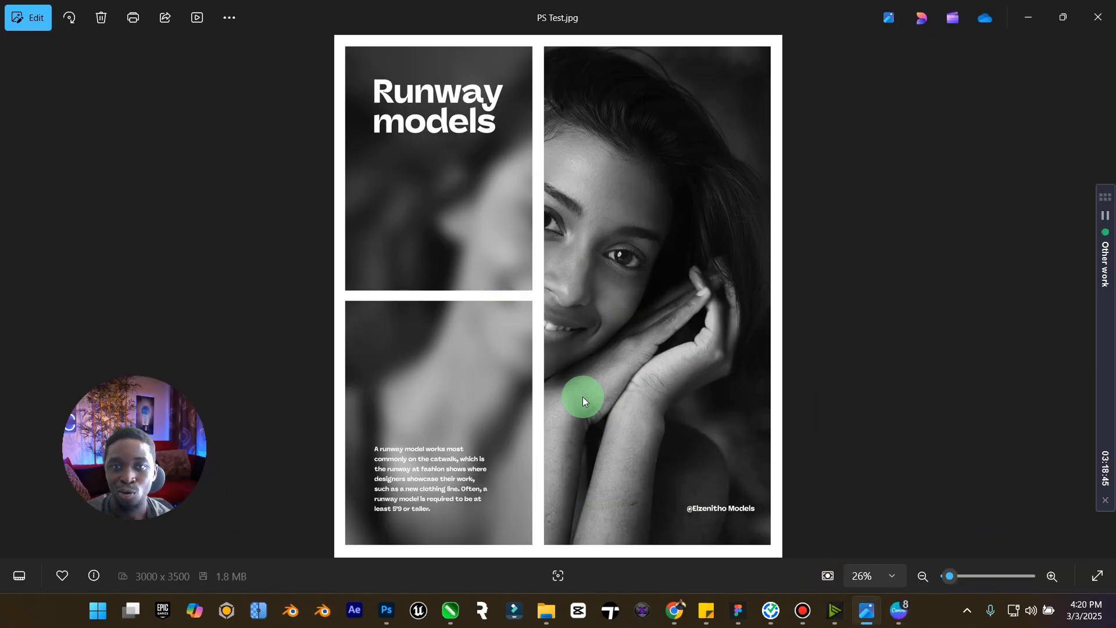
mouse_move(872, 606)
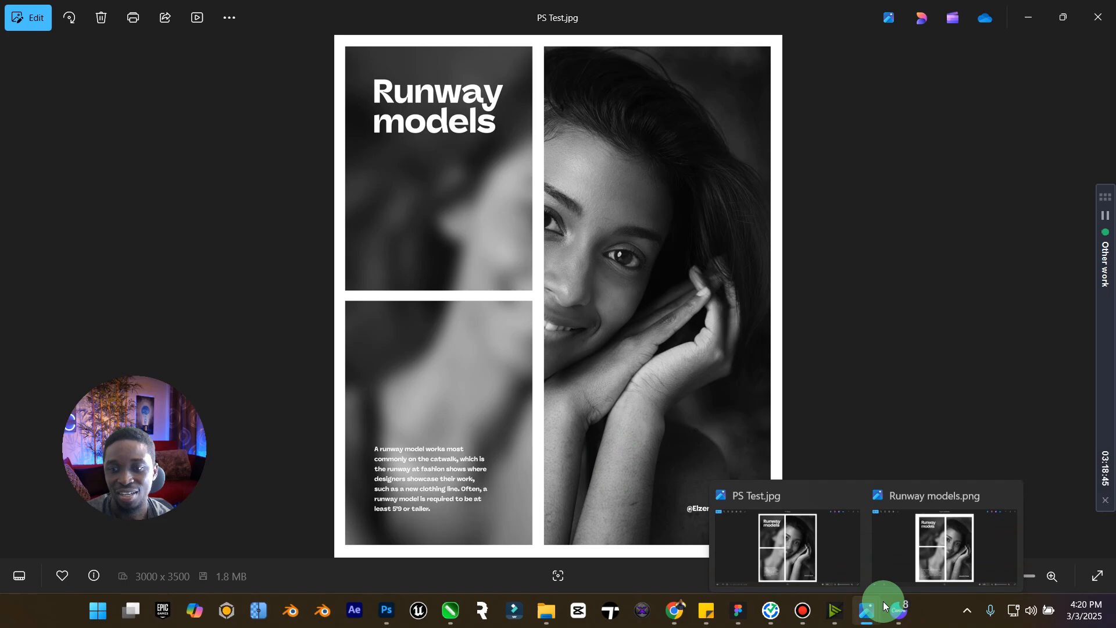
click(913, 546)
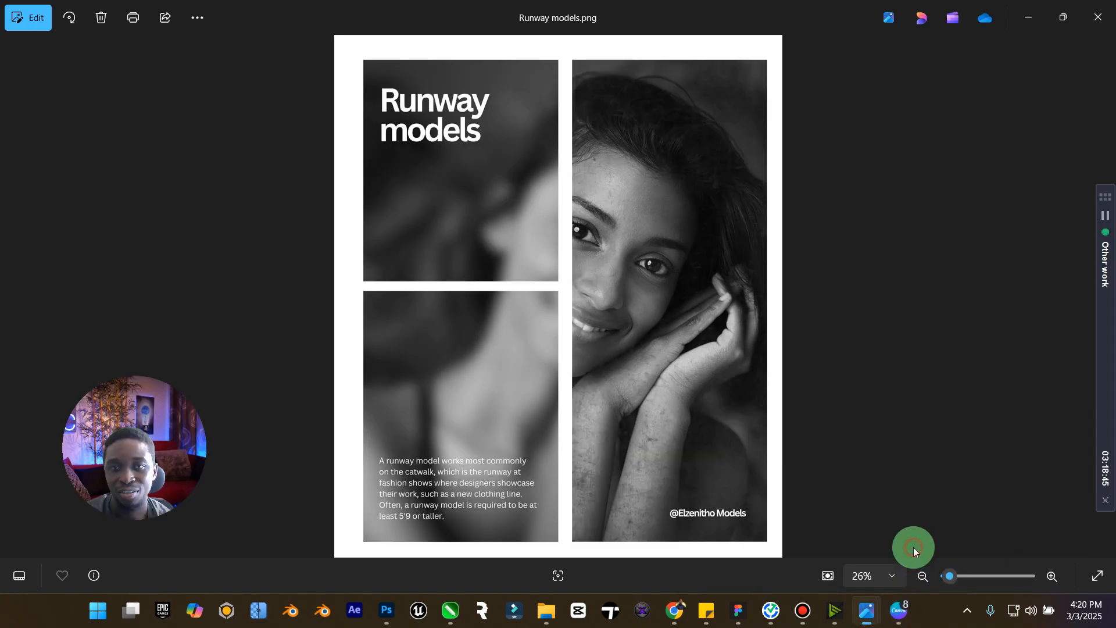
- Close both image windows in Photos and switch back to the poster in Canva
click(1102, 12)
click(1099, 15)
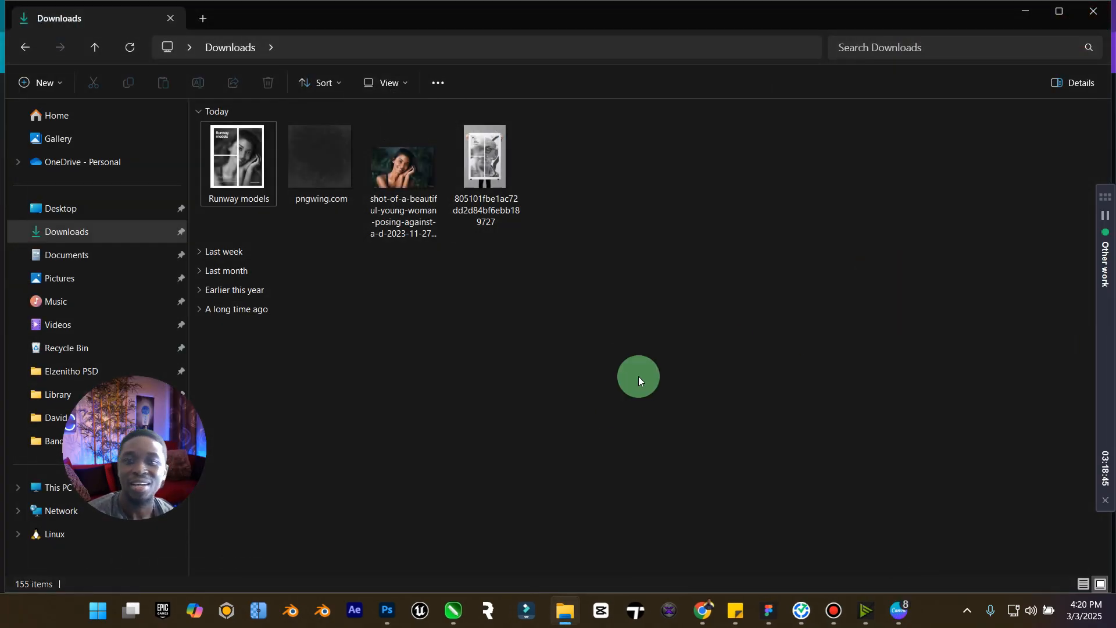
click(900, 610)
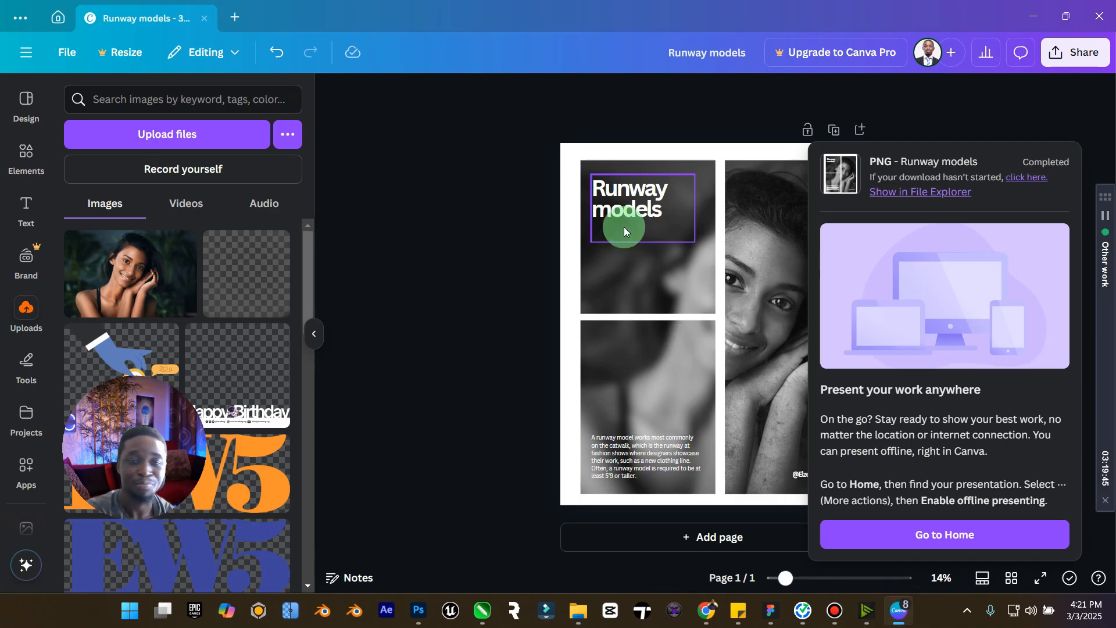